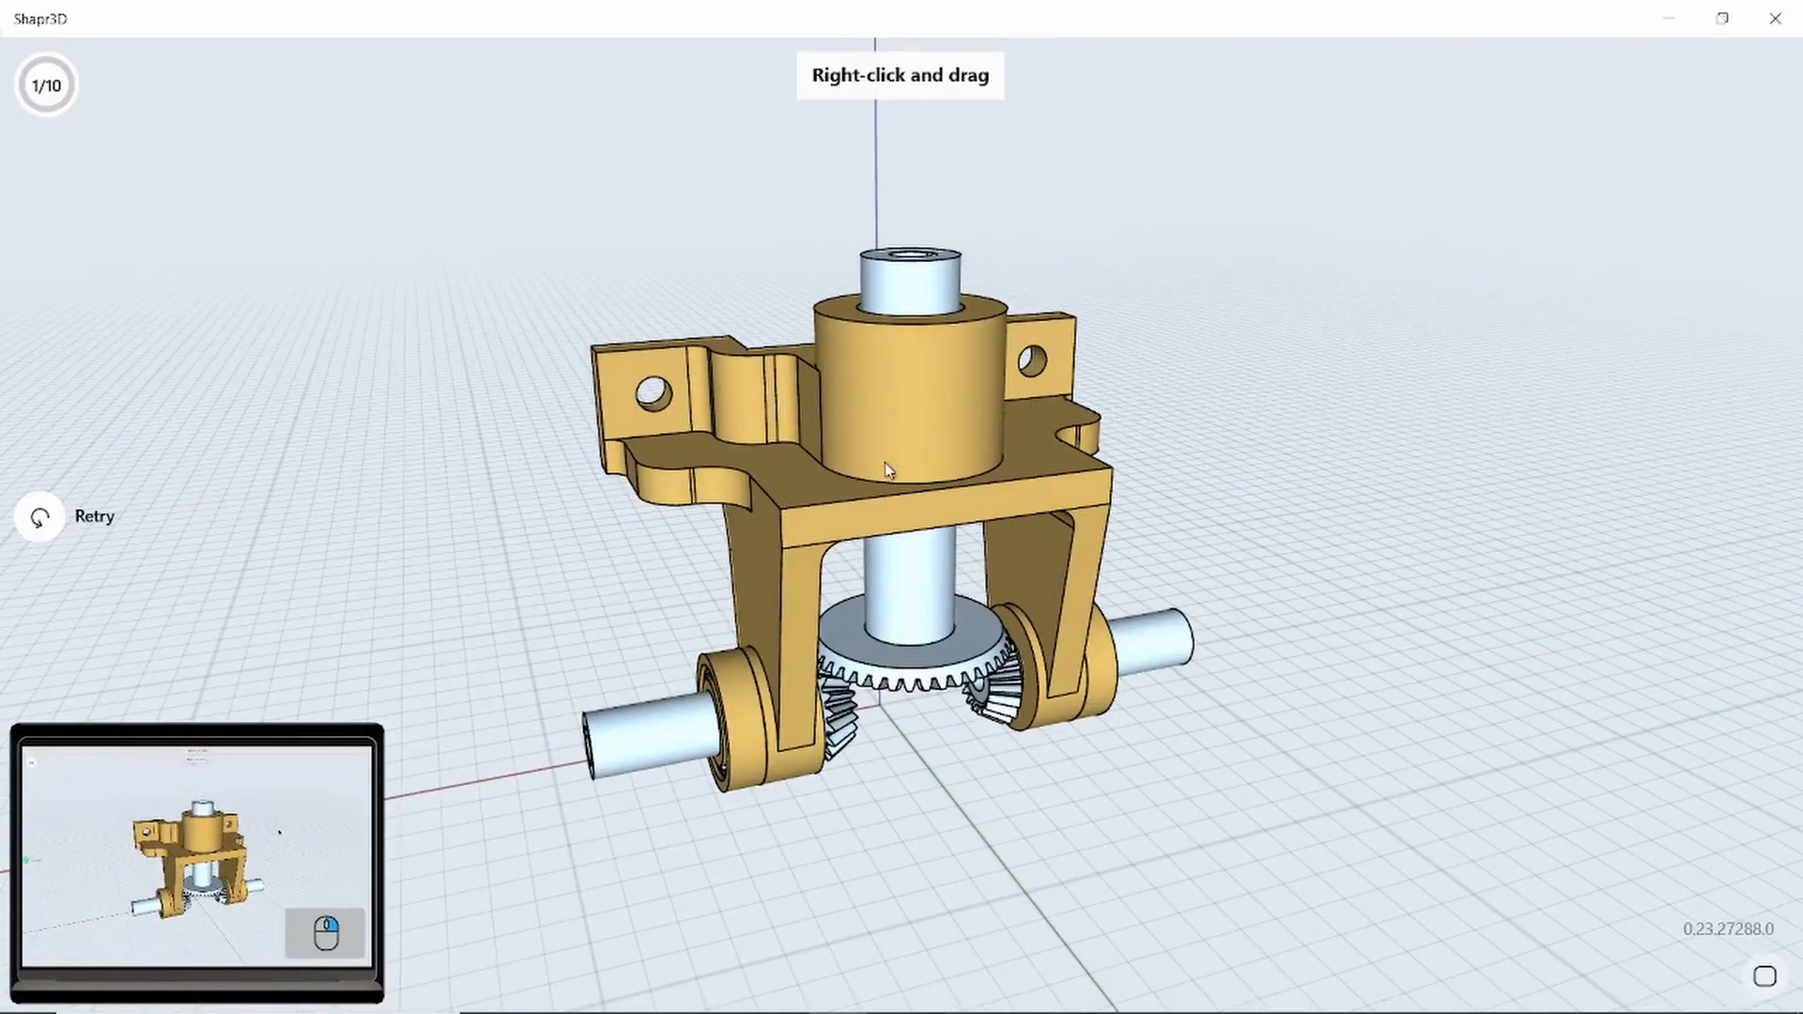
Practise orbiting around the gear assembly, continue past the line-and-arc sketch exercise, and move the bracket body upward
{"action": "right_click_drag", "start_coordinate": [885, 462], "coordinate": [822, 442]}
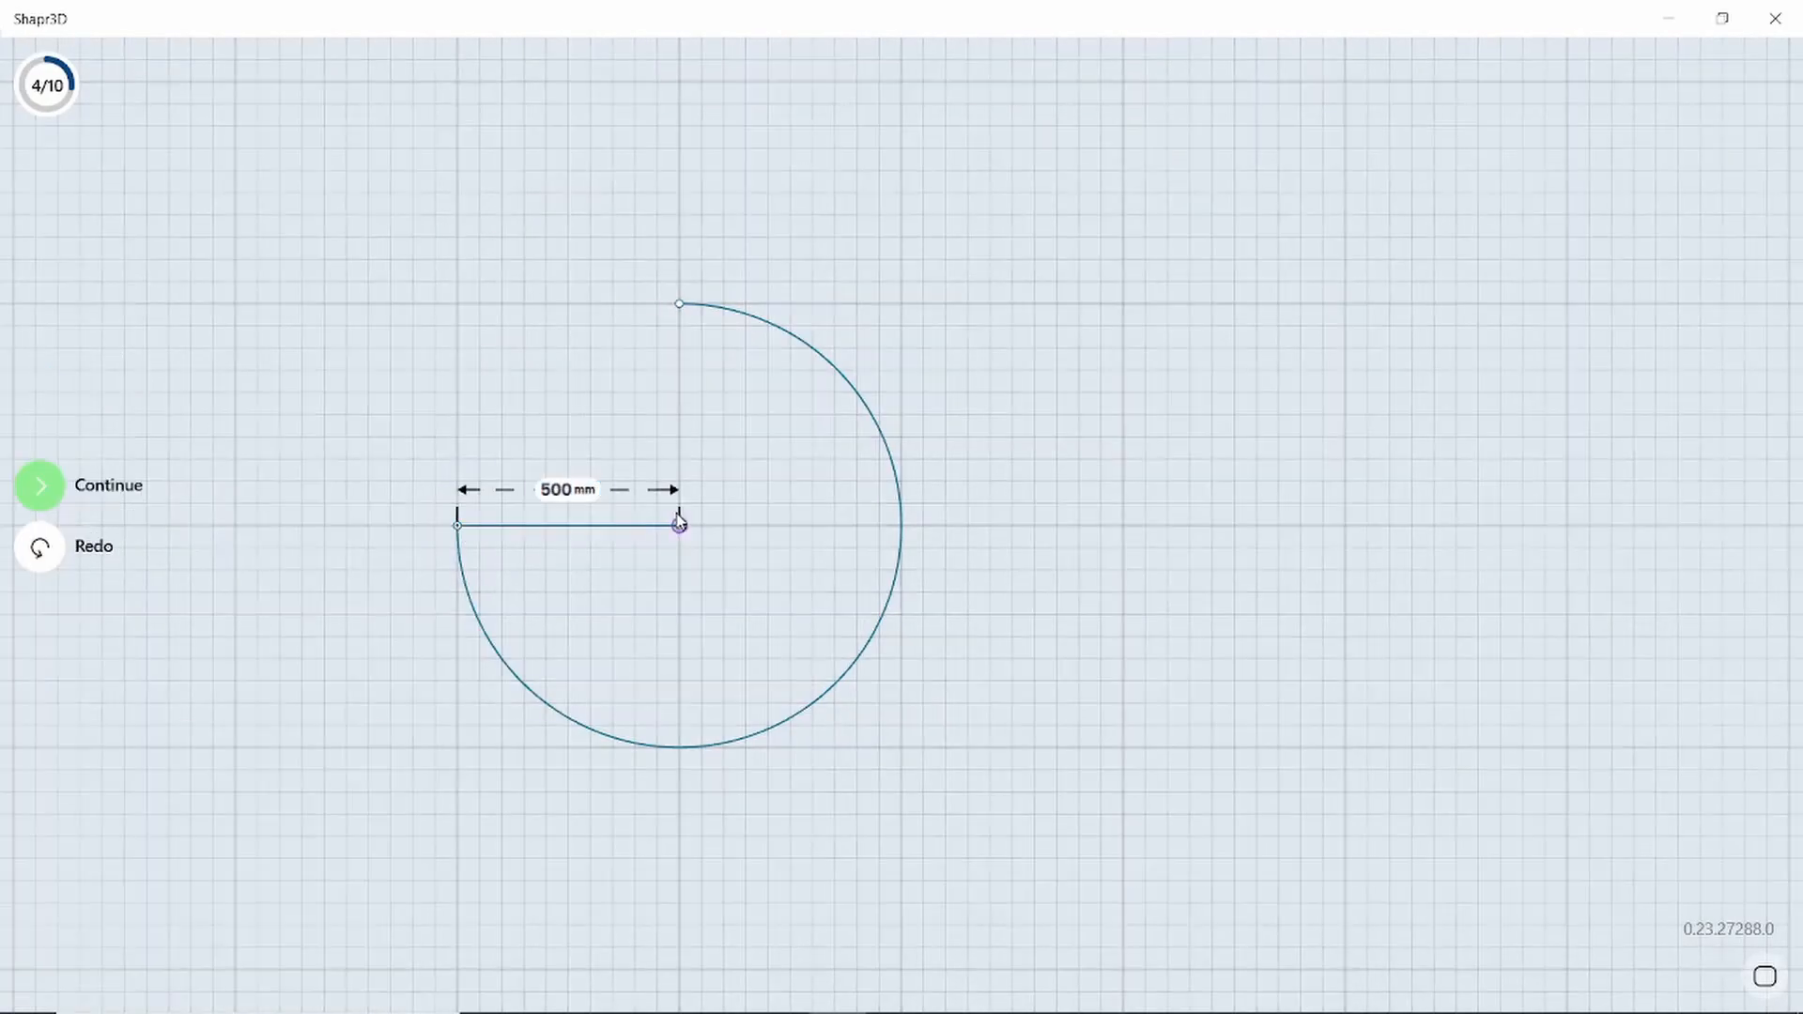
{"action": "left_click", "coordinate": [49, 482]}
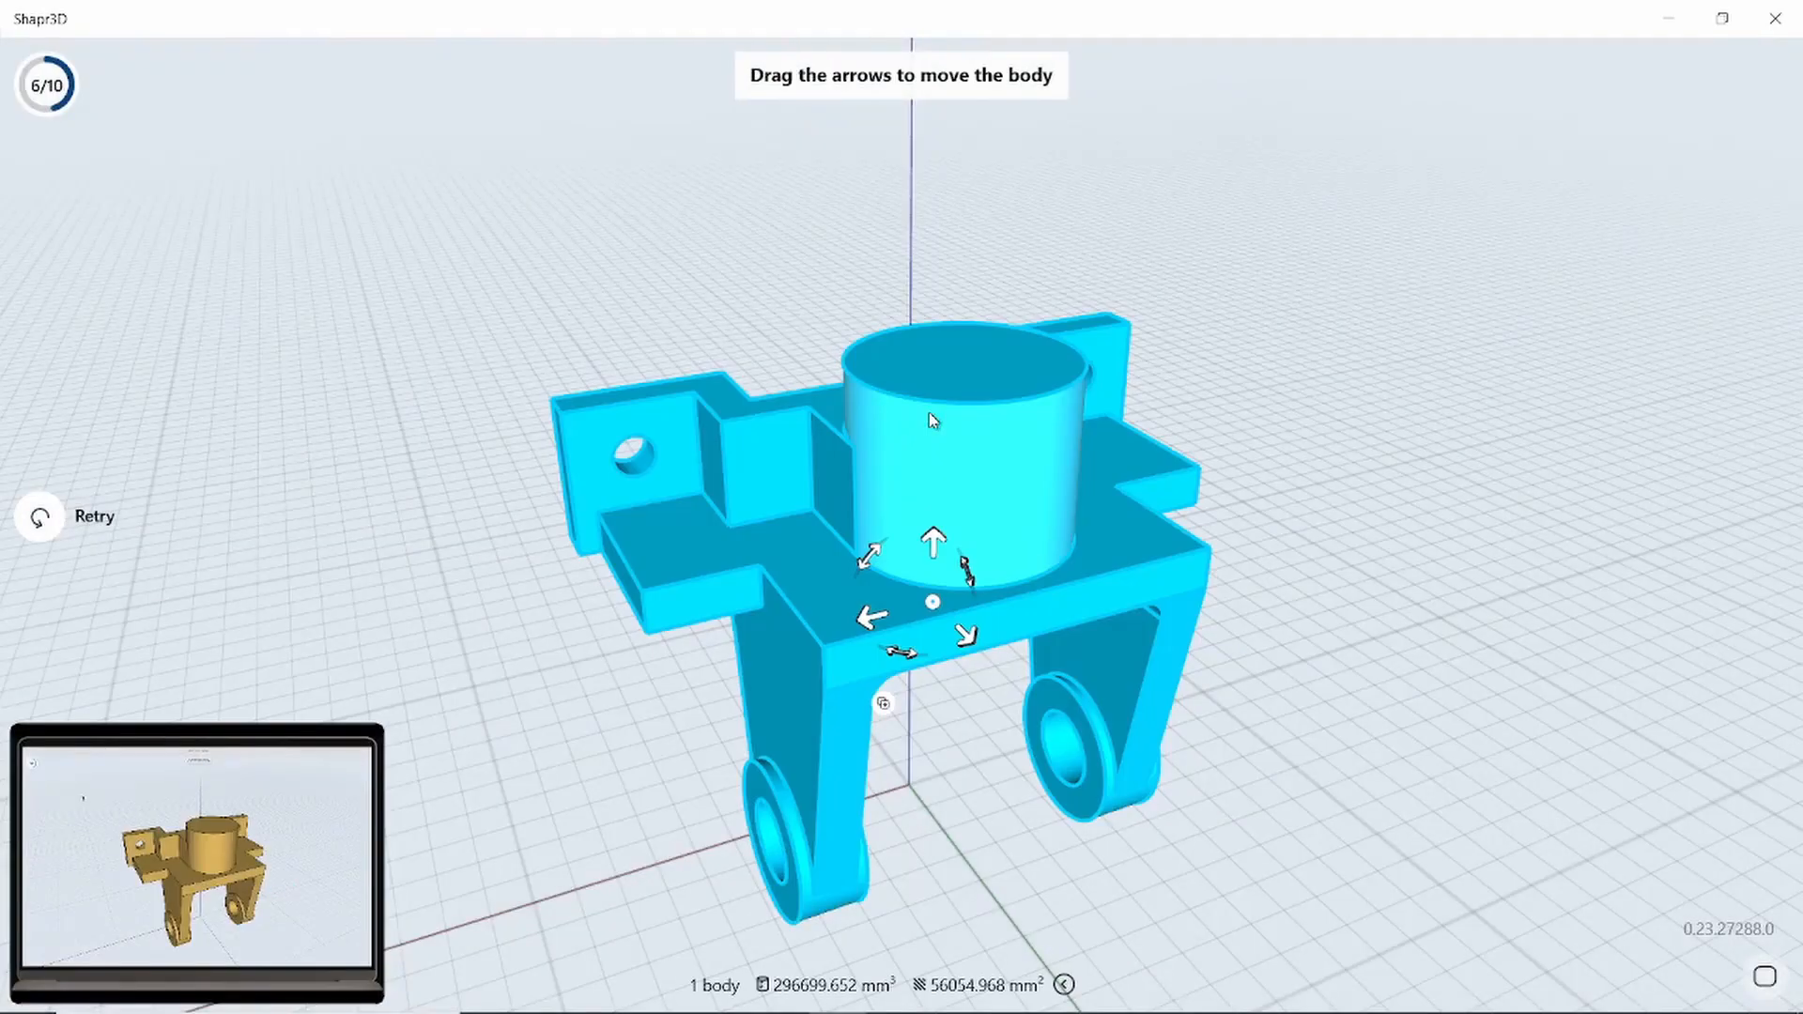
{"action": "left_click_drag", "start_coordinate": [932, 542], "coordinate": [933, 497]}
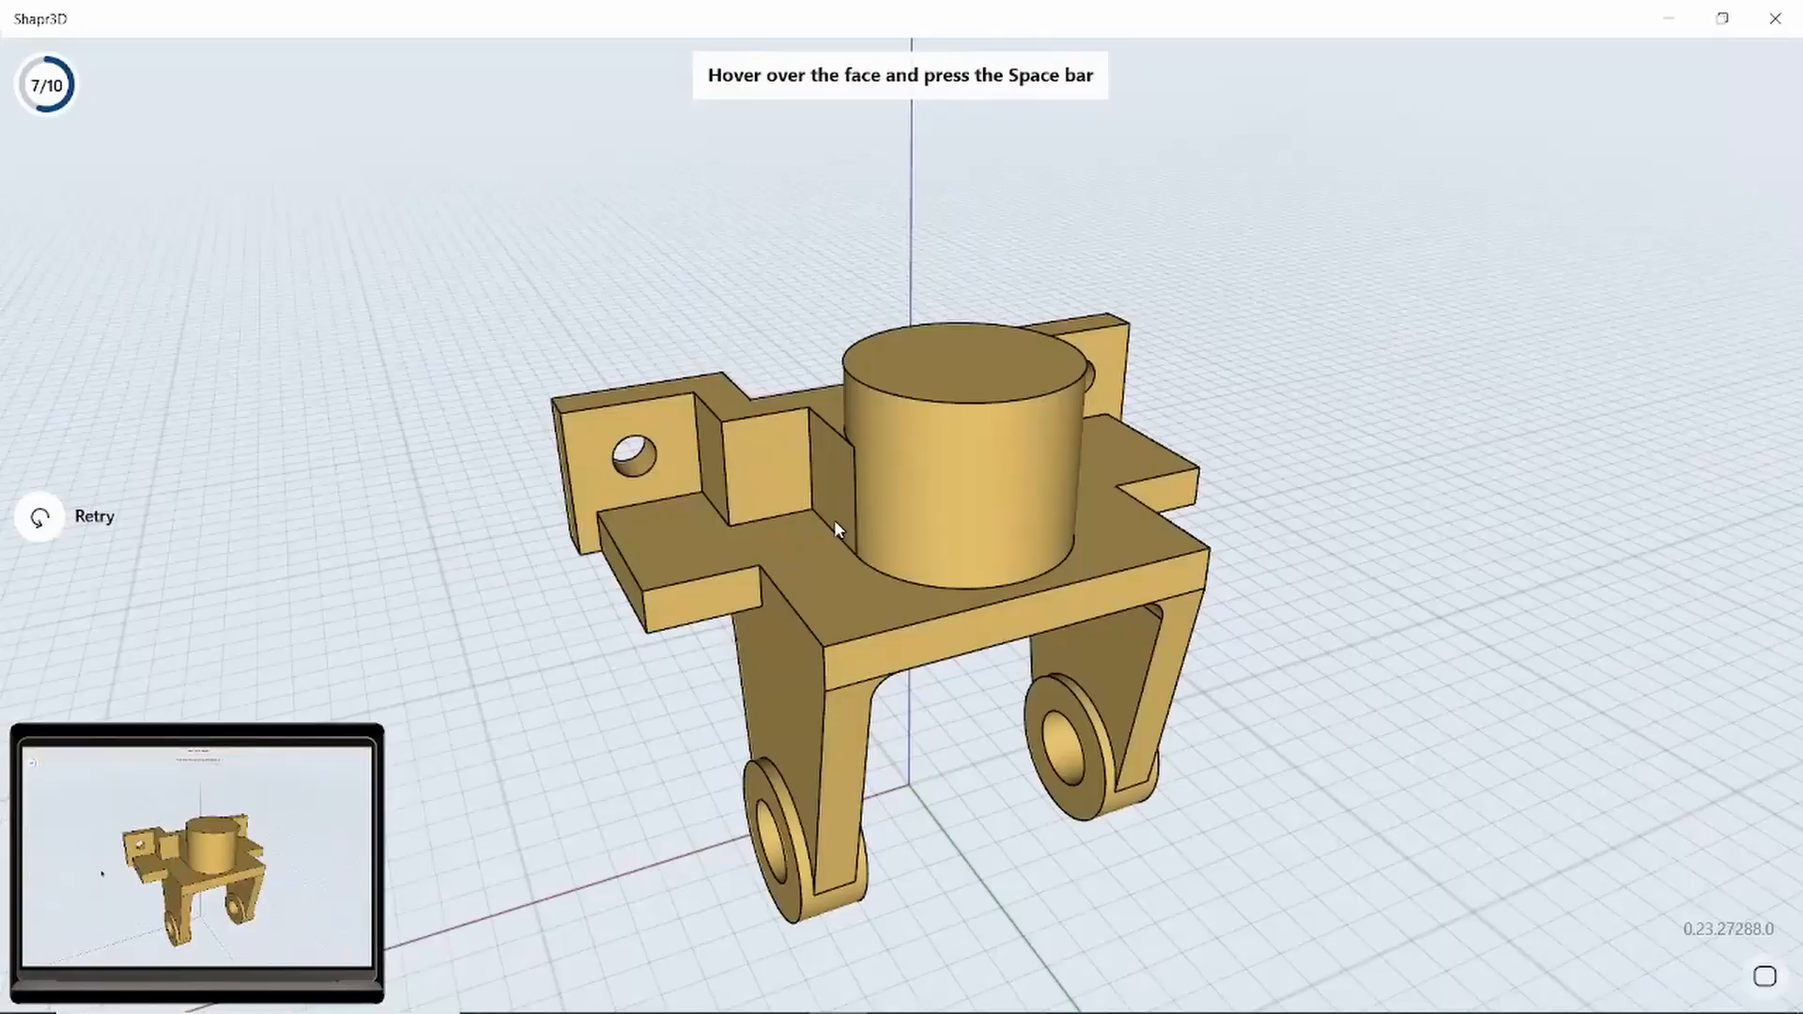
Sketch a circle with a 14 mm radius centred on the top face of the bracket's cylinder
{"action": "key", "text": "space"}
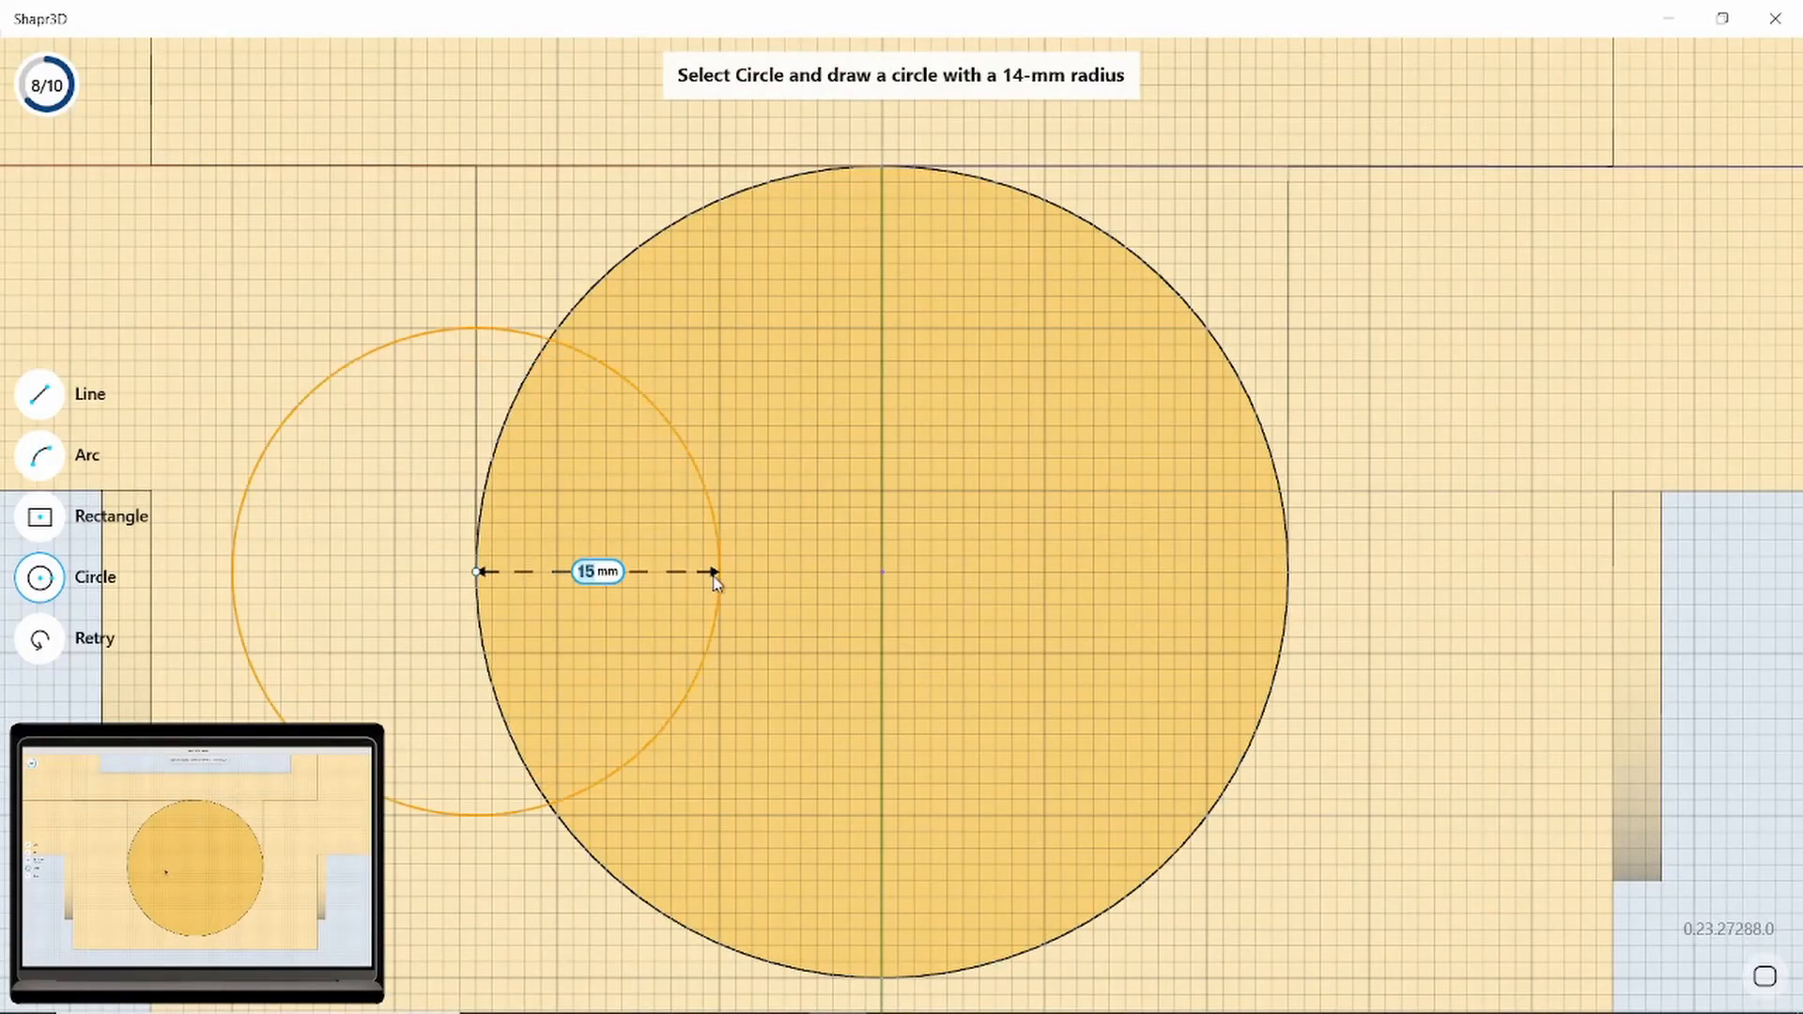
{"action": "left_click", "coordinate": [39, 545]}
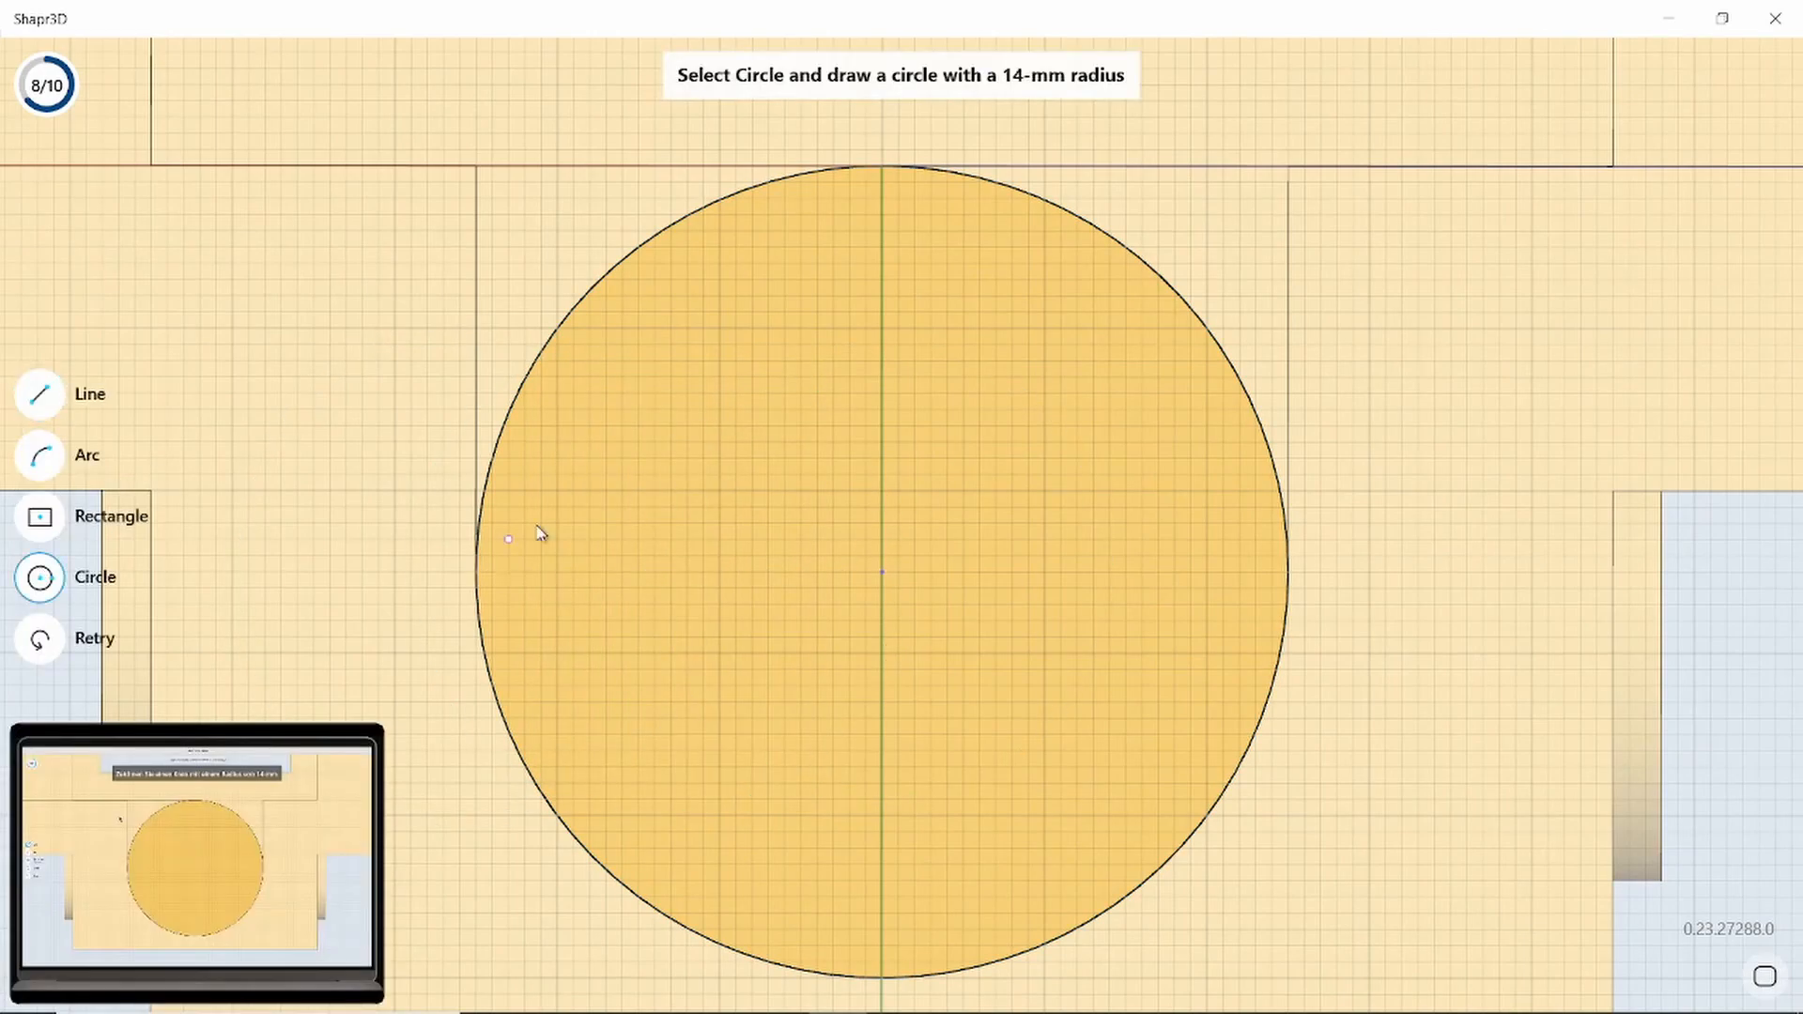
{"action": "left_click", "coordinate": [477, 572]}
{"action": "type", "text": "14"}
{"action": "key", "text": "Return"}
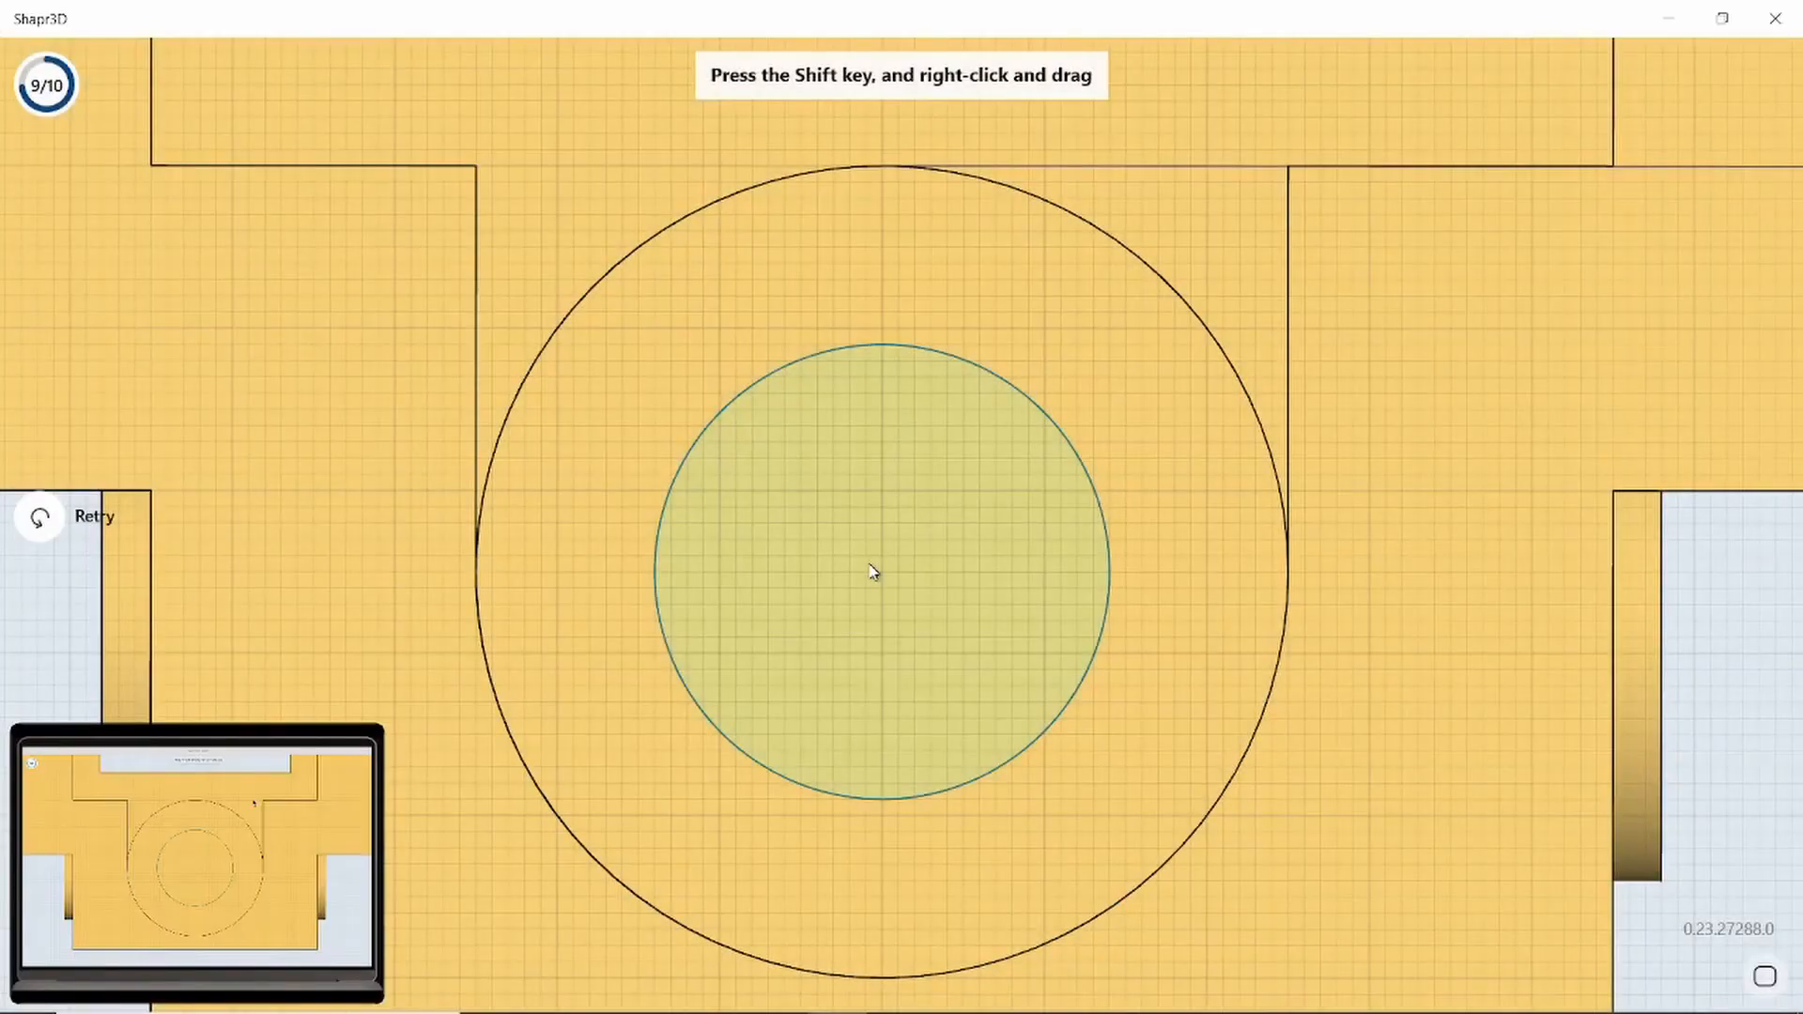
Cut a hole down into the cylinder from the circular sketch region and apply a Chamfer/Fillet to the cylinder's upper outer edge
{"action": "right_click_drag", "start_coordinate": [897, 668], "coordinate": [909, 491], "text": "shift"}
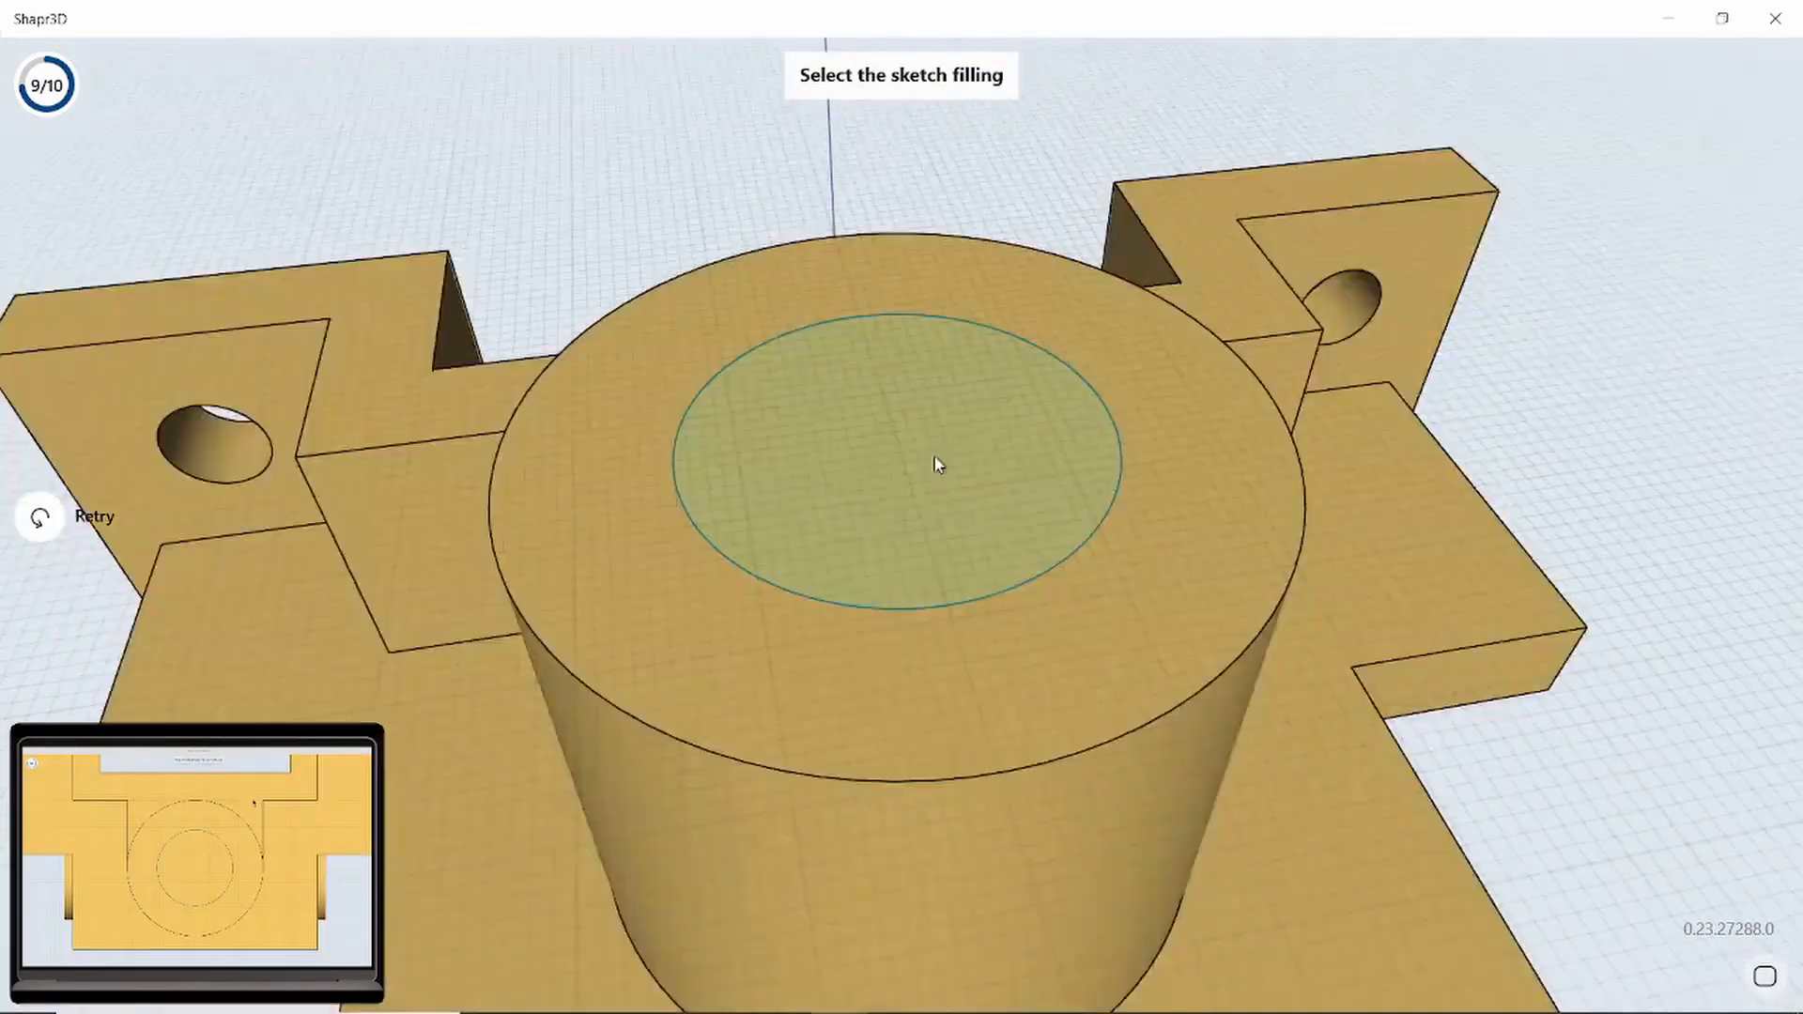
{"action": "left_click", "coordinate": [936, 462]}
{"action": "left_click_drag", "start_coordinate": [944, 451], "coordinate": [953, 500]}
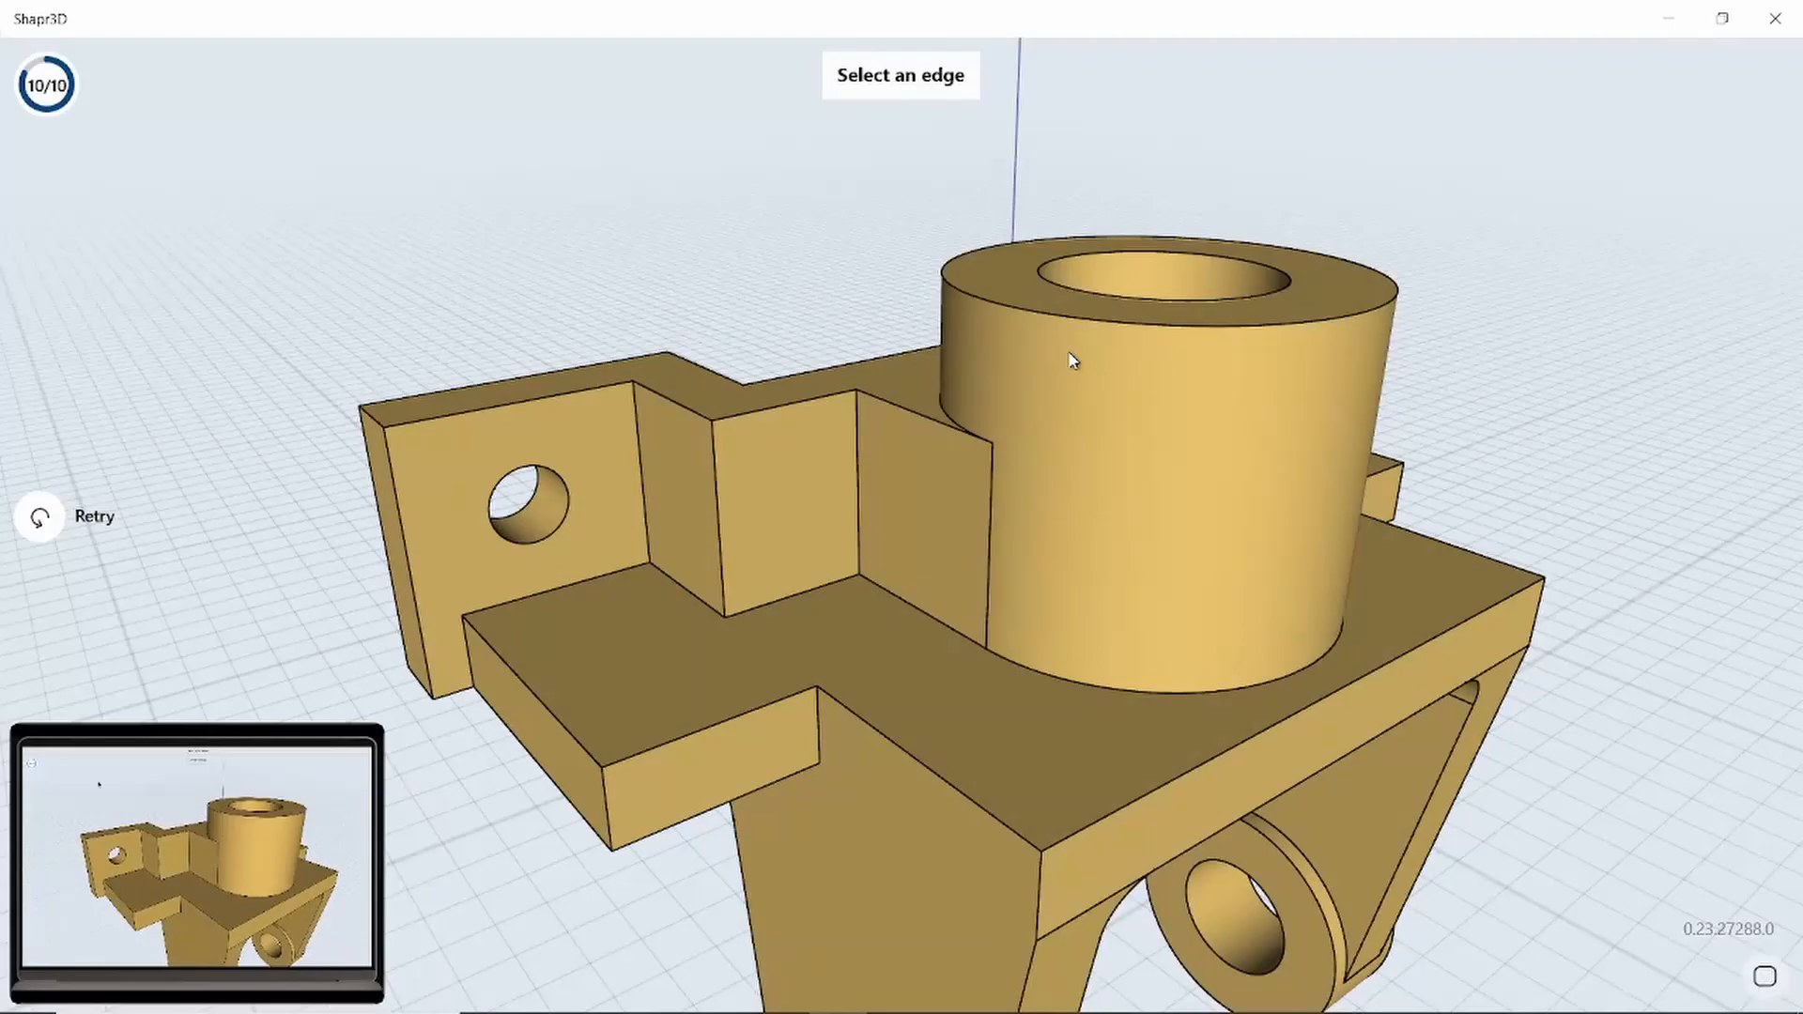
{"action": "left_click", "coordinate": [1080, 330]}
{"action": "left_click_drag", "start_coordinate": [1089, 324], "coordinate": [1107, 368]}
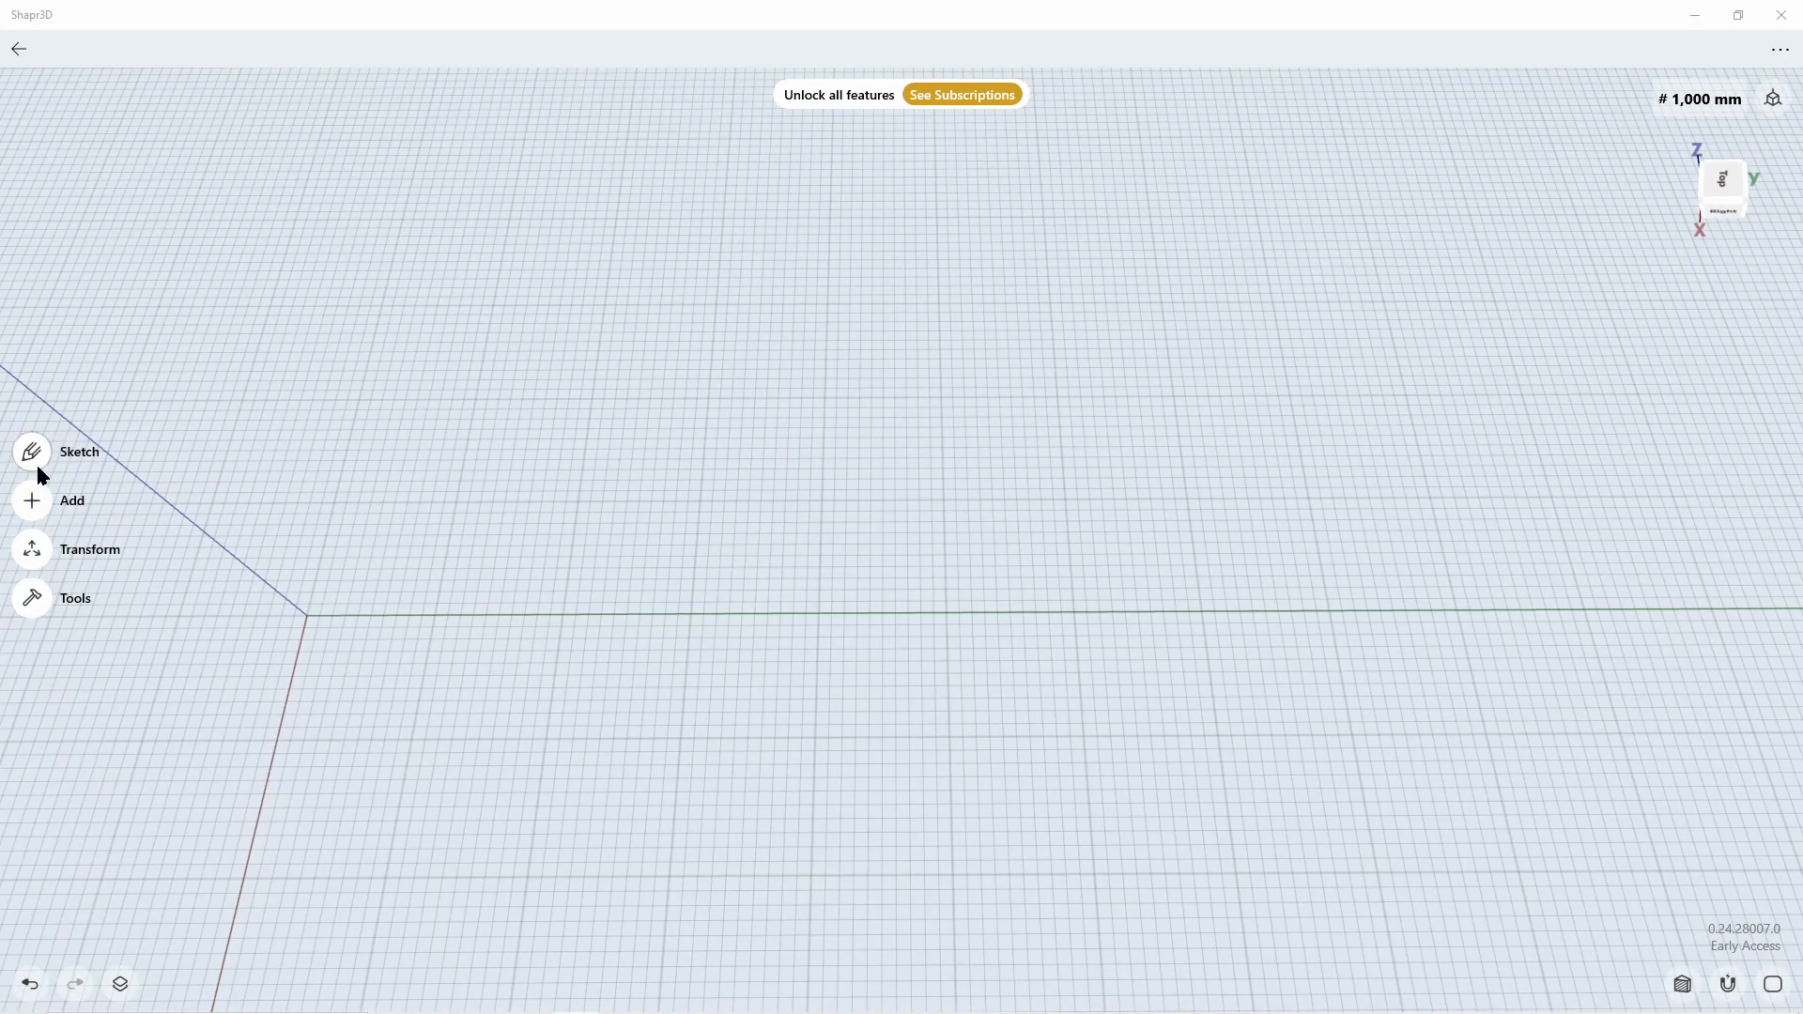
Start a ground-plane sketch in the empty design and draw a 94 mm line from the X axis parallel to the Y axis
{"action": "left_click", "coordinate": [34, 459]}
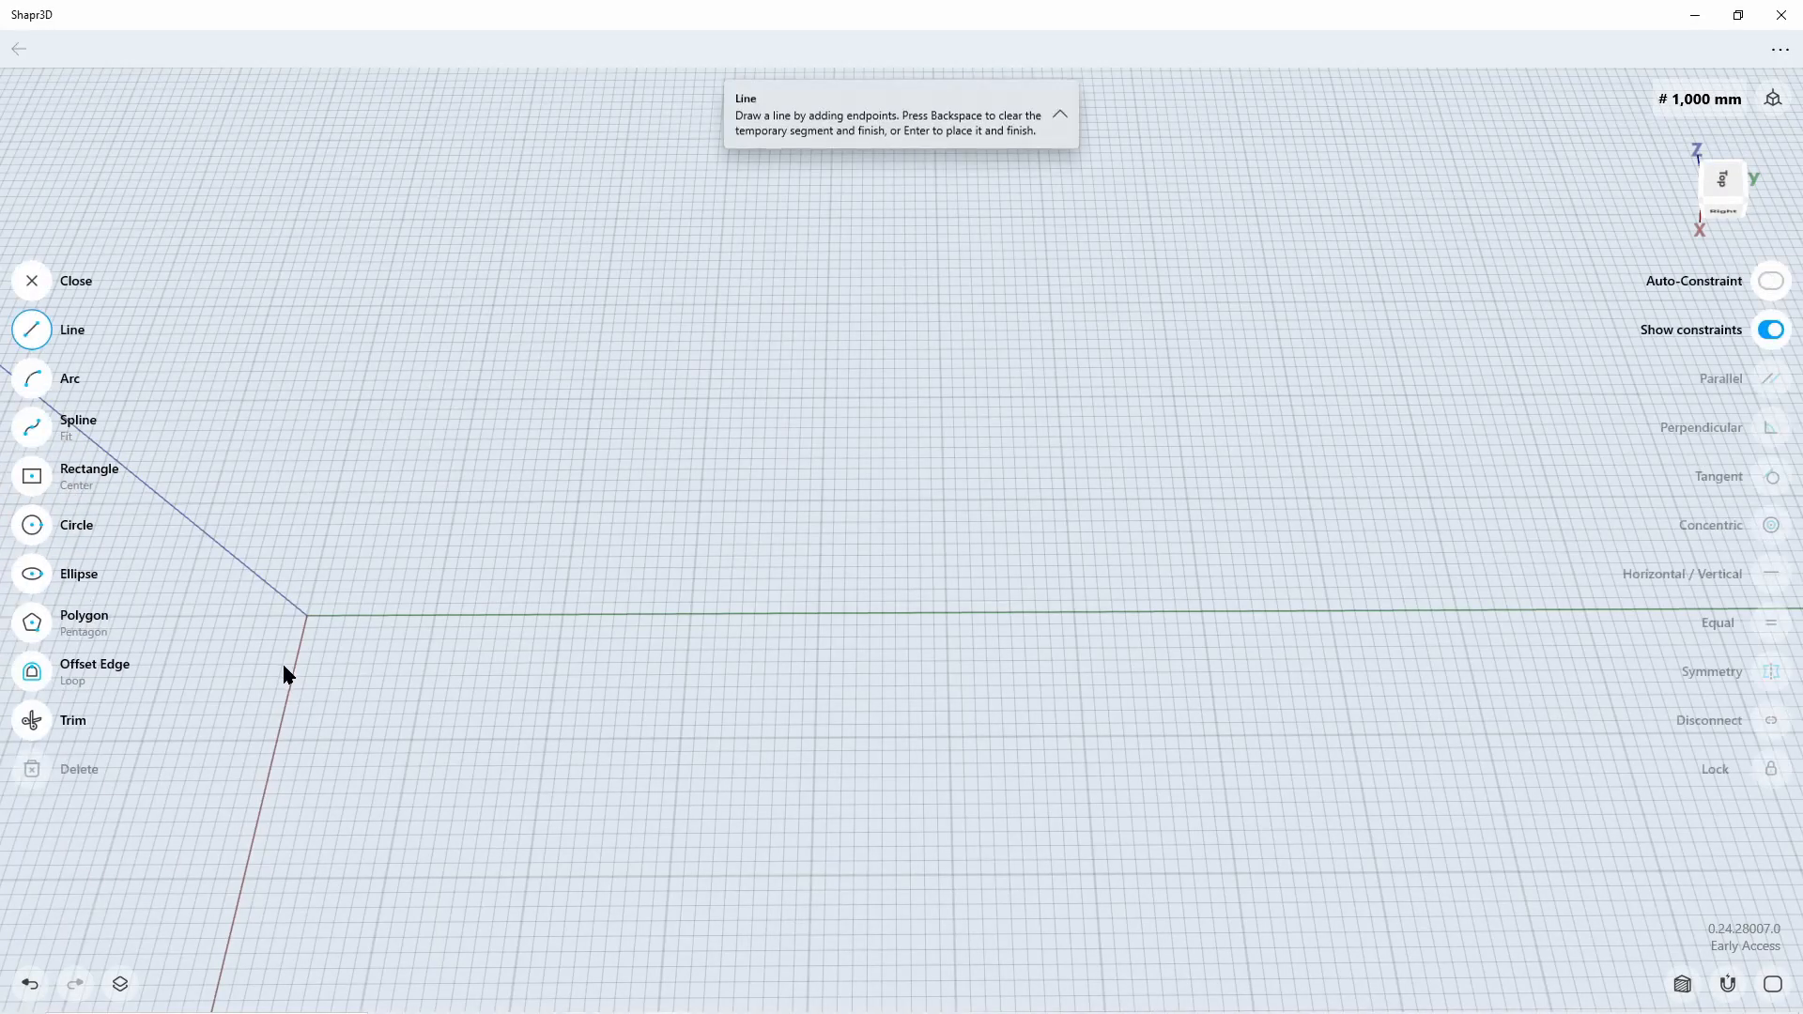
{"action": "left_click", "coordinate": [278, 741]}
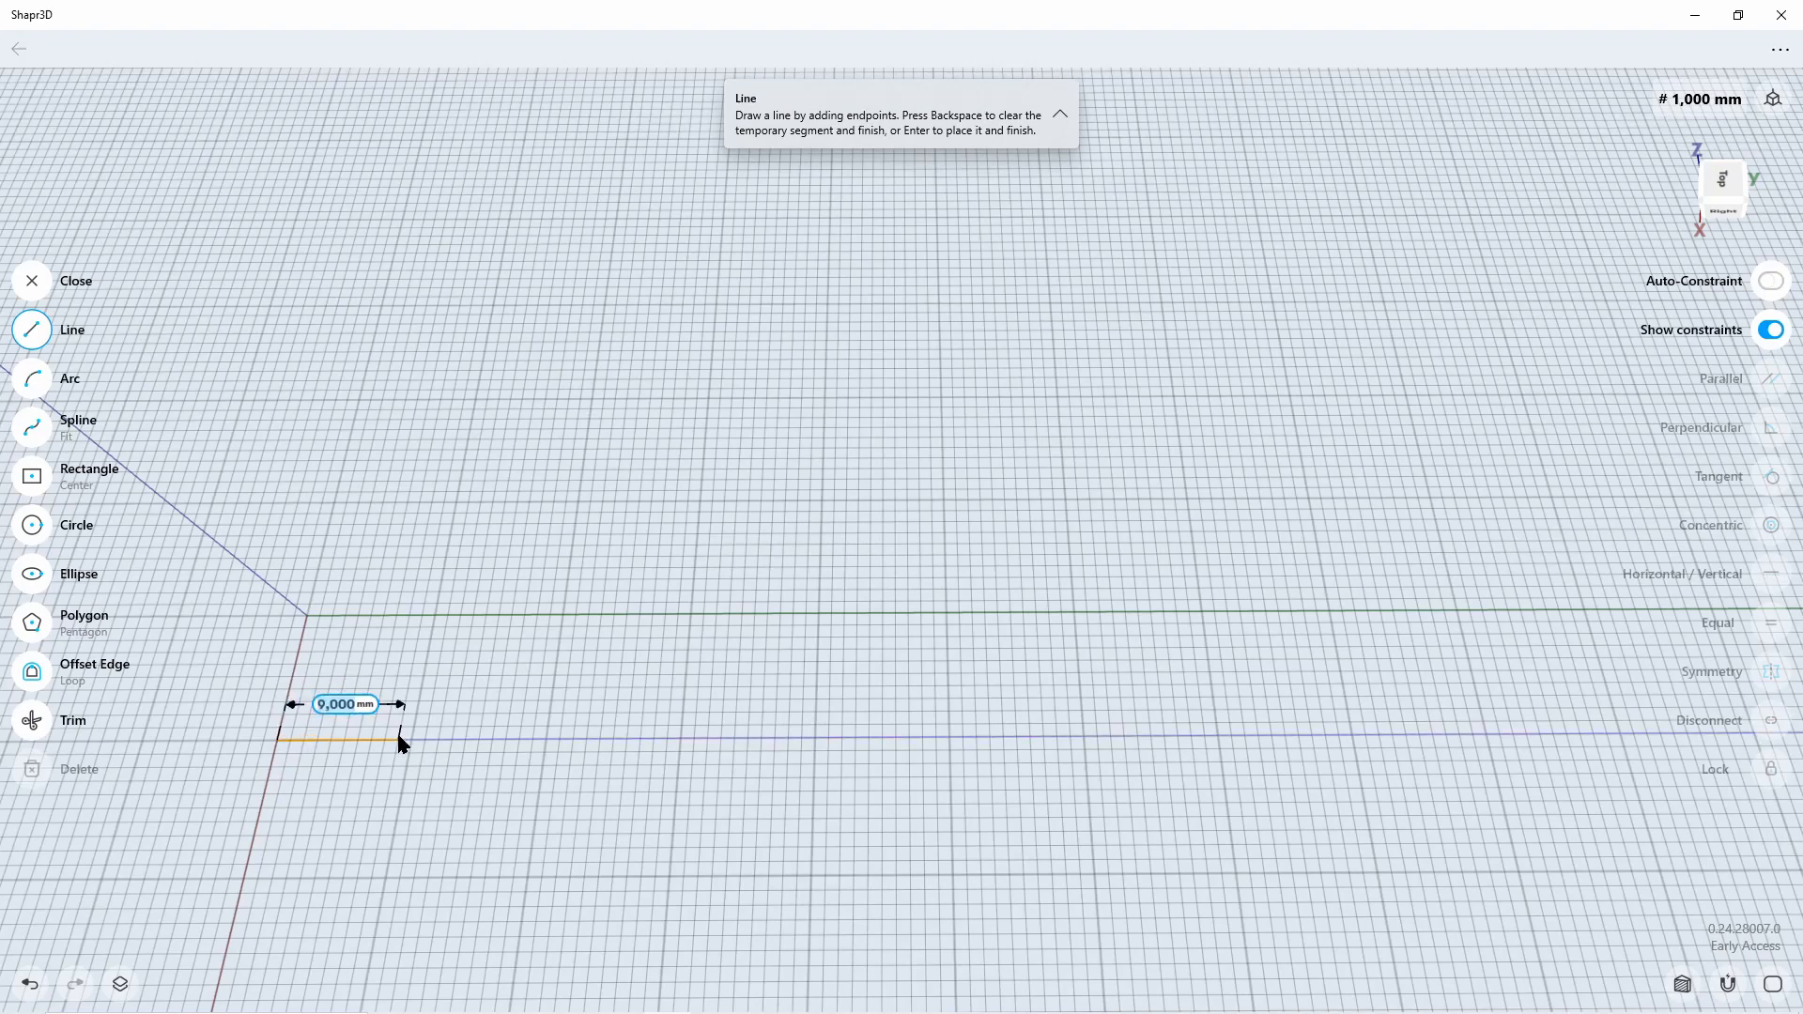
{"action": "type", "text": "94"}
{"action": "key", "text": "Return"}
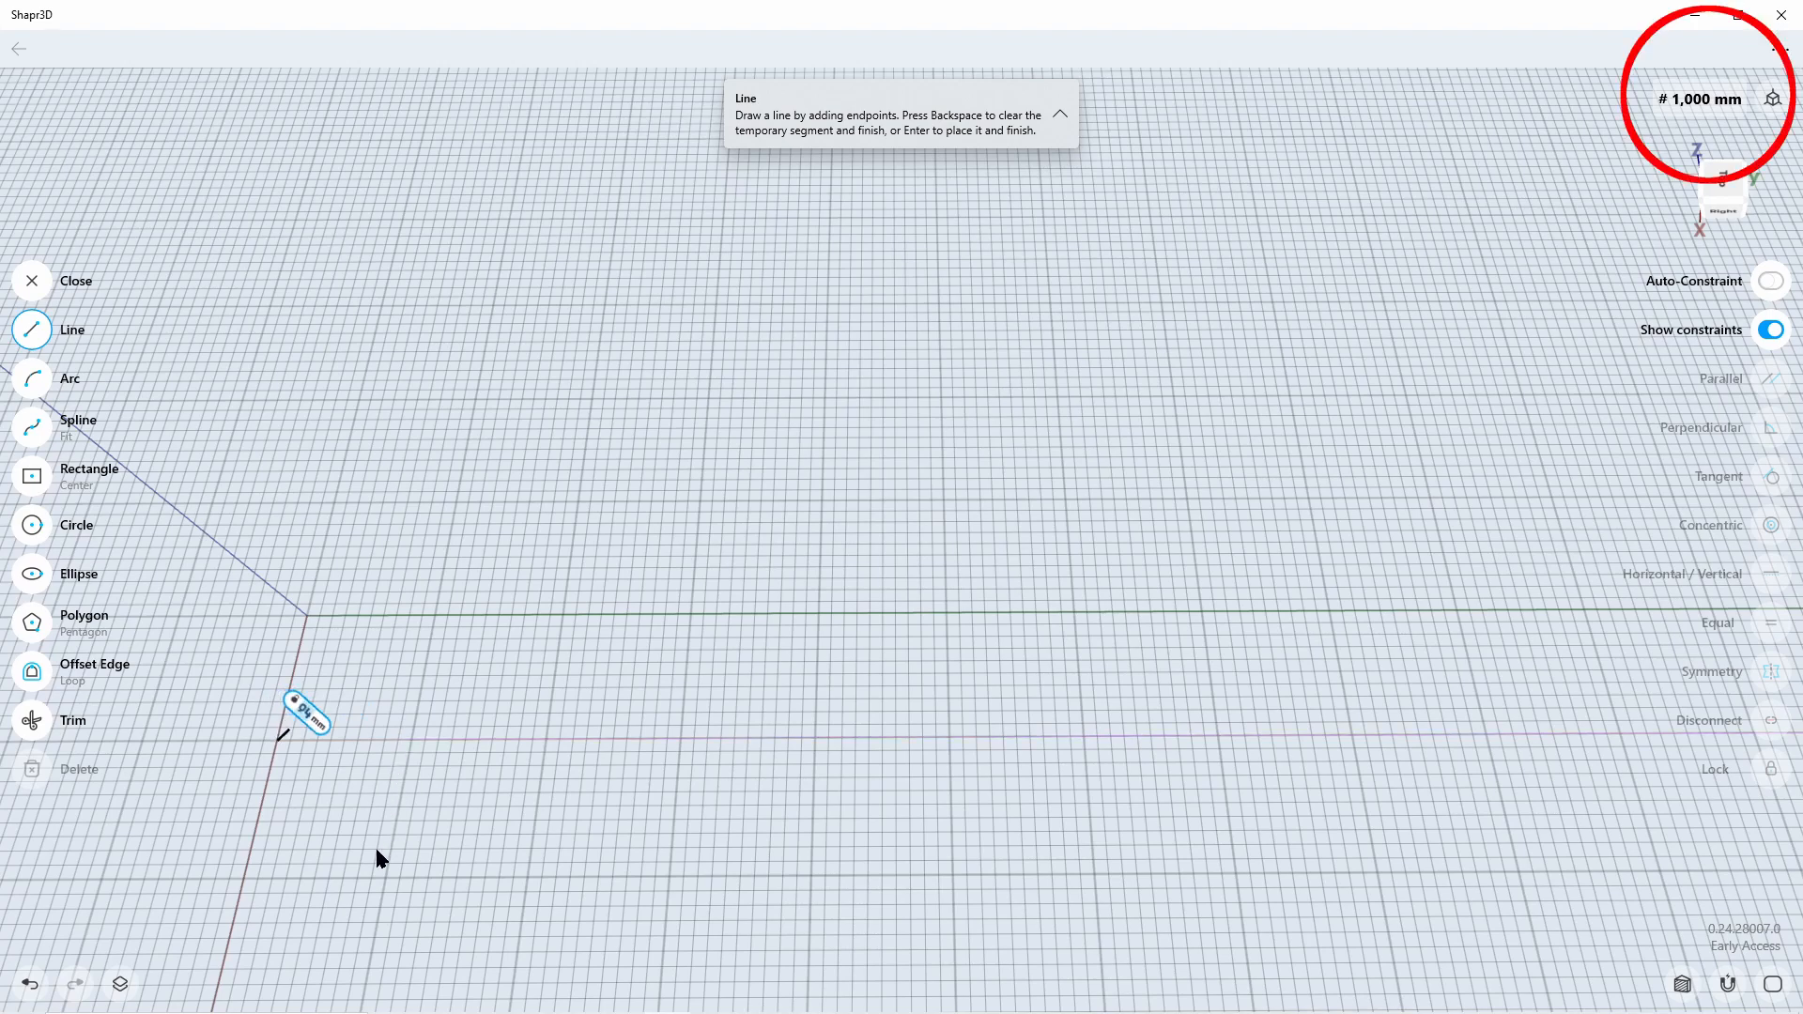
{"action": "scroll", "coordinate": [254, 850], "scroll_direction": "up", "scroll_amount": 5}
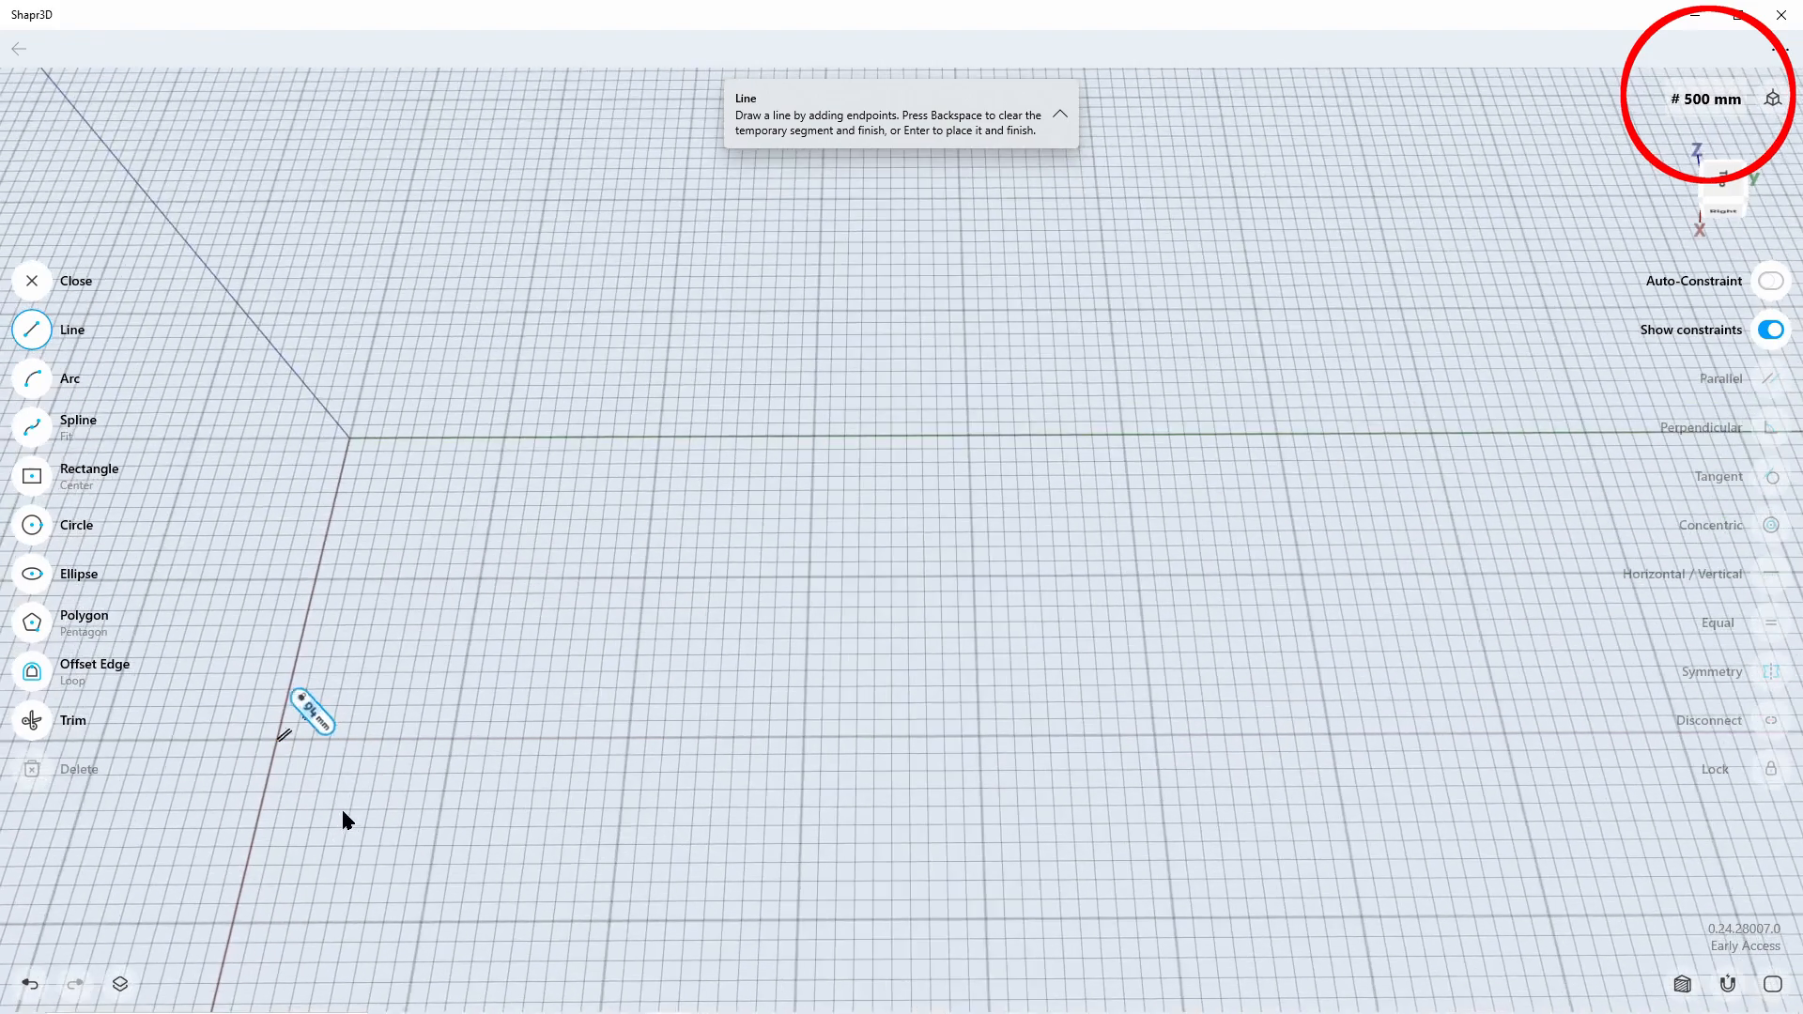
{"action": "scroll", "coordinate": [342, 815], "scroll_direction": "up", "scroll_amount": 10}
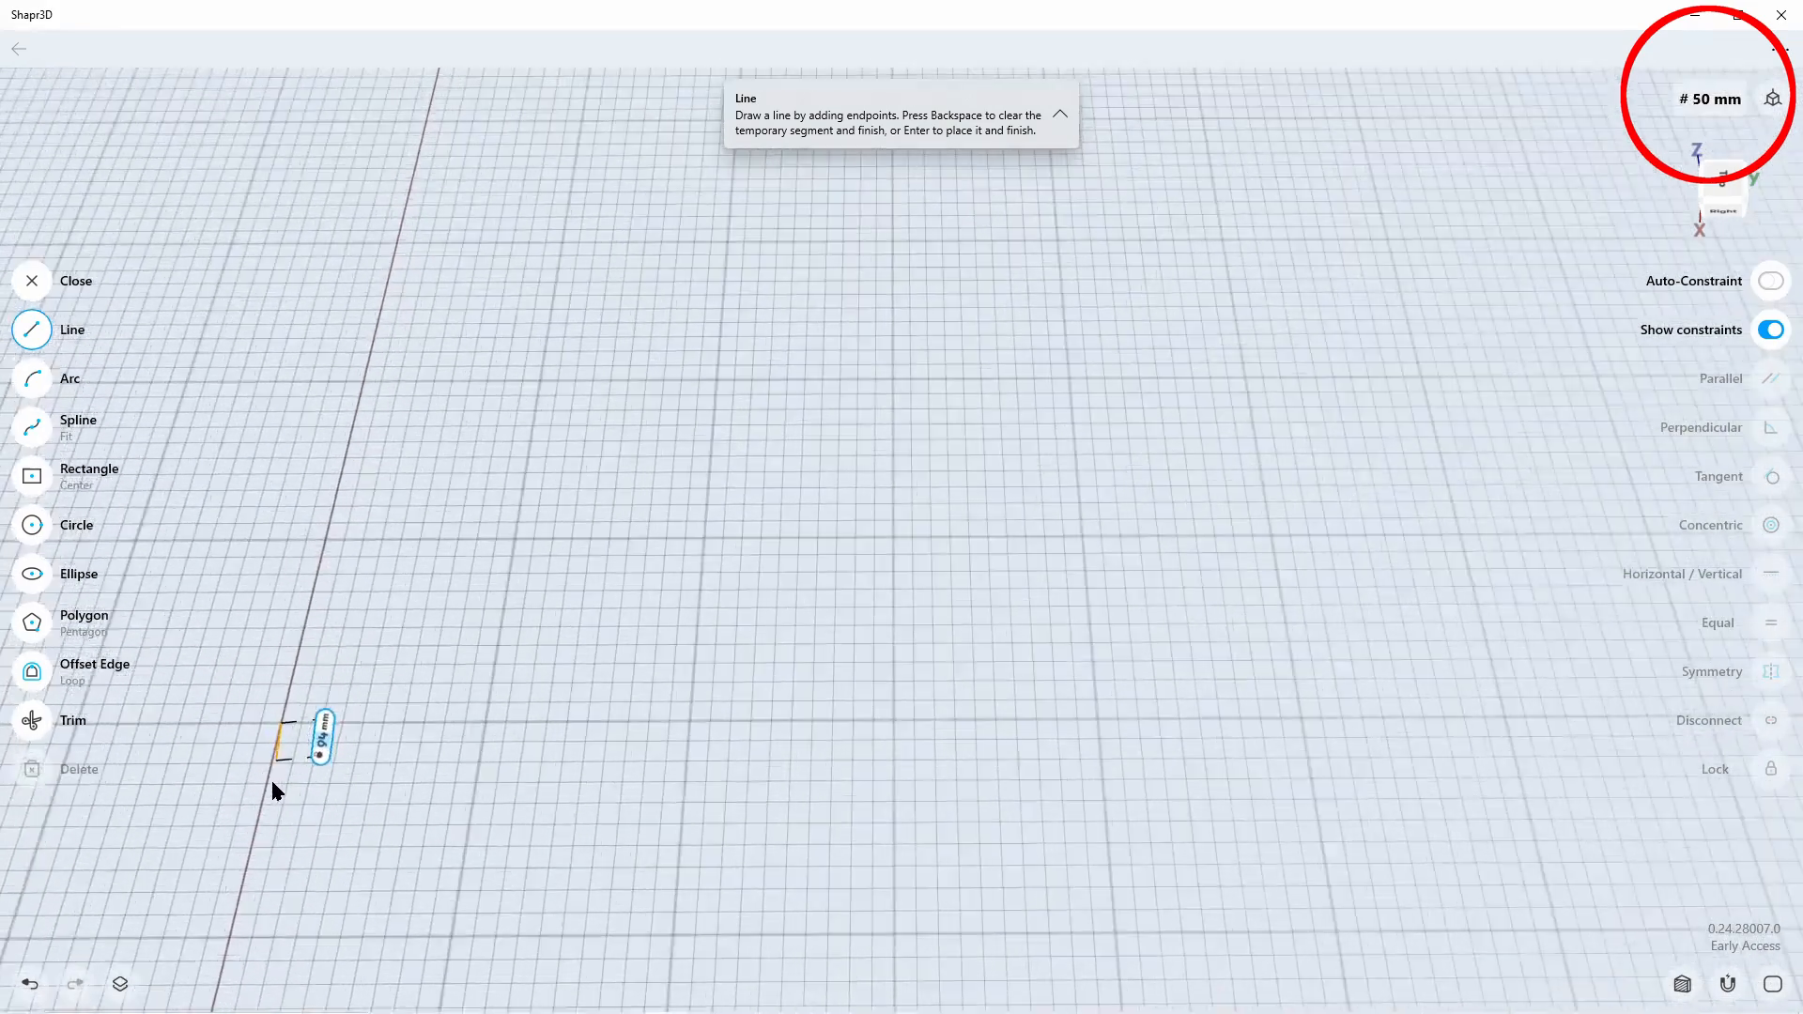
{"action": "scroll", "coordinate": [272, 785], "scroll_direction": "up", "scroll_amount": 6}
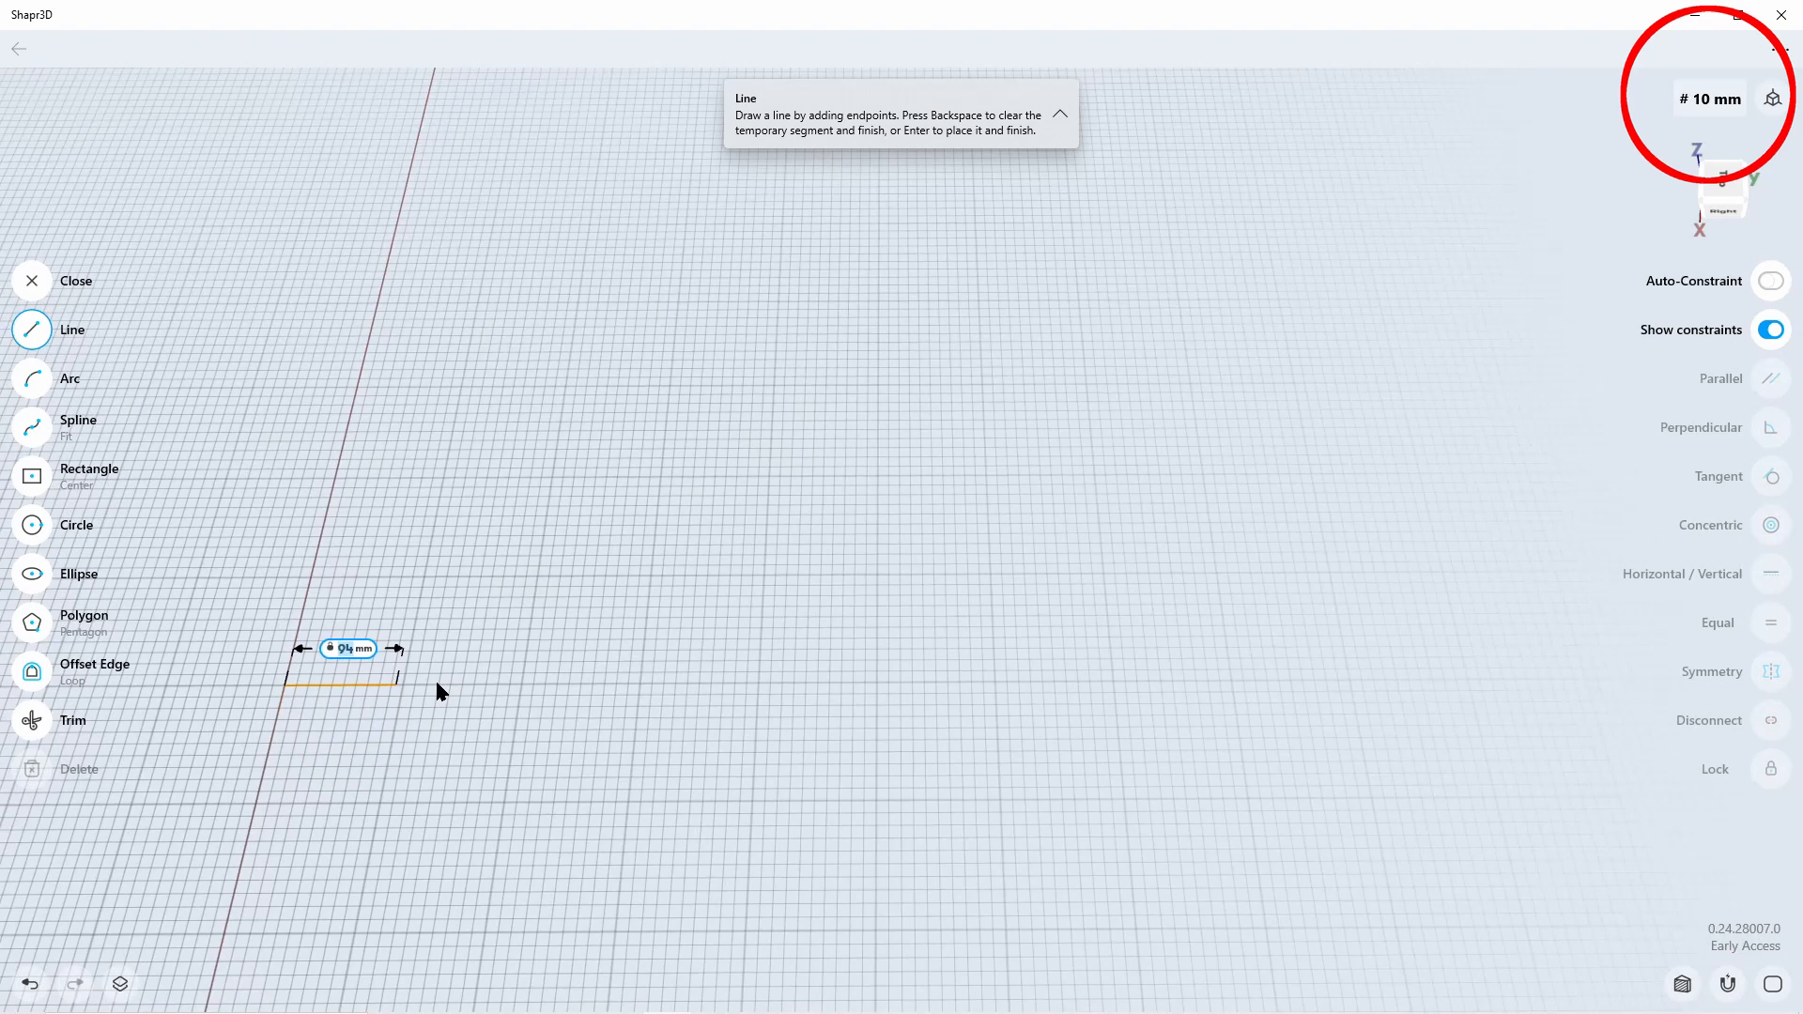
{"action": "left_click", "coordinate": [437, 685]}
{"action": "key", "text": "Return"}
Draw a 21.5 mm line perpendicular to the 94 mm line from its free end, parallel to the X axis
{"action": "scroll", "coordinate": [391, 714], "scroll_direction": "up", "scroll_amount": 5}
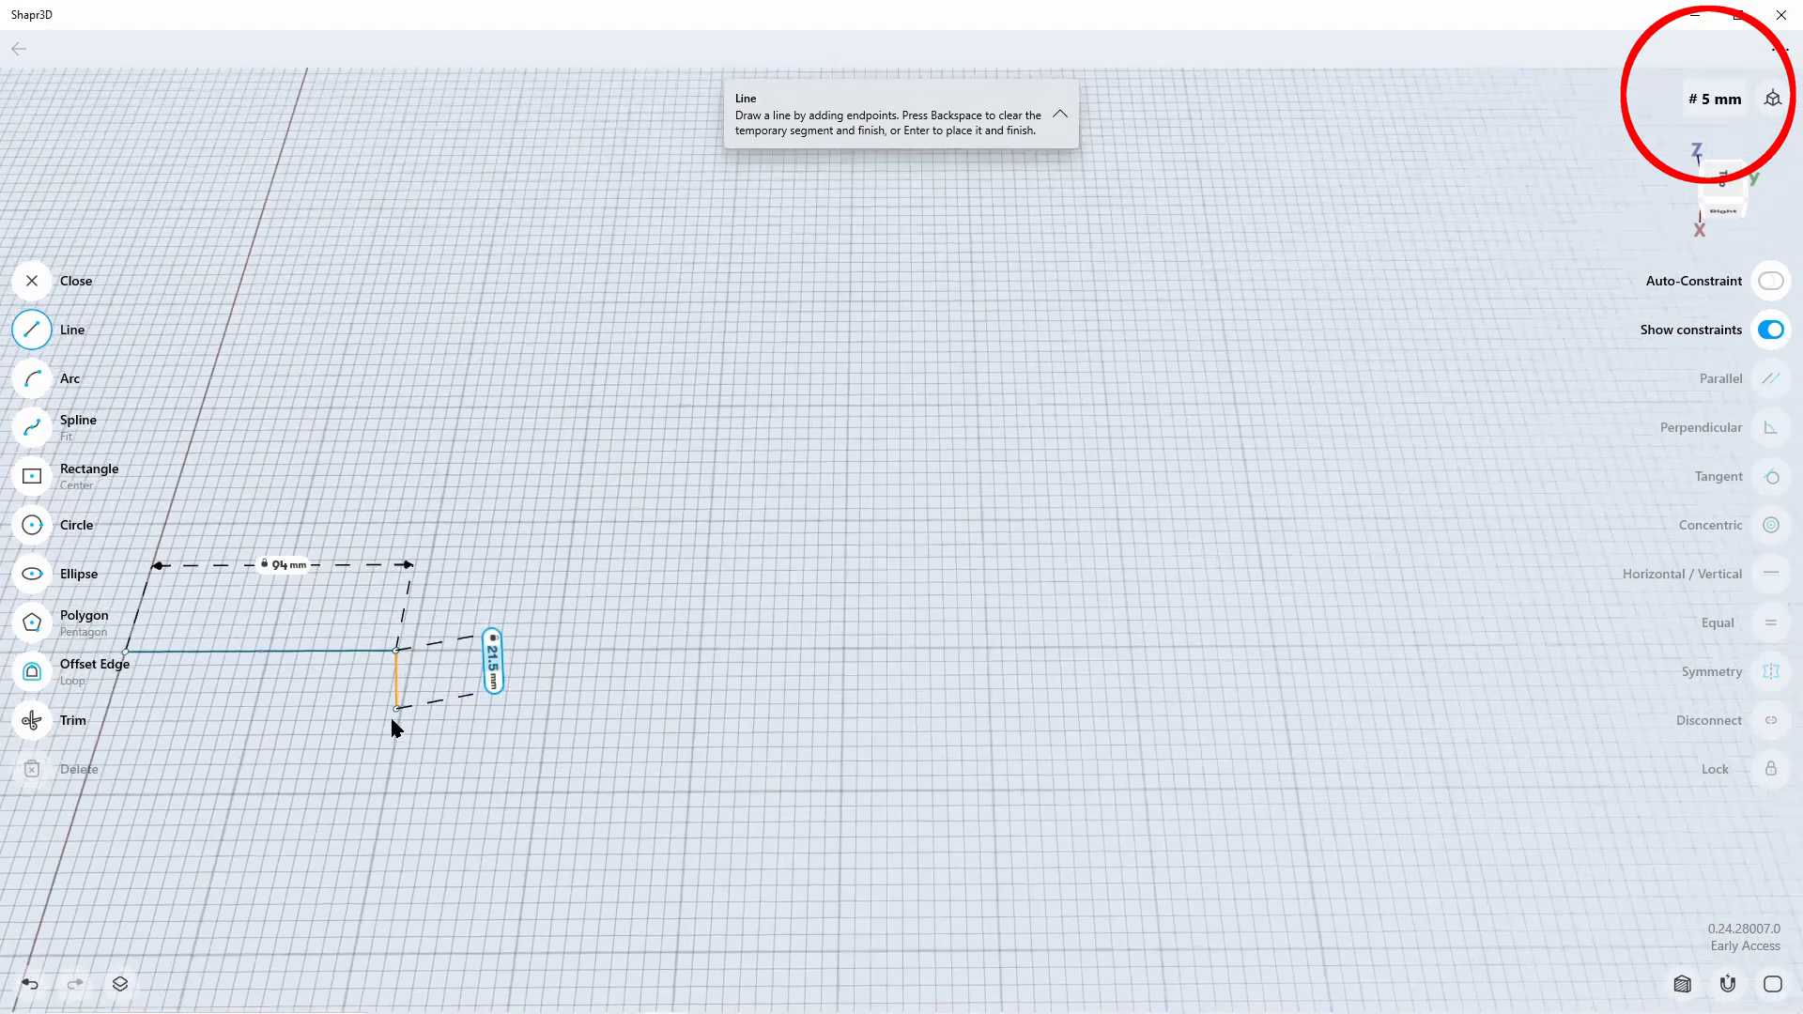
{"action": "scroll", "coordinate": [390, 714], "scroll_direction": "up", "scroll_amount": 2}
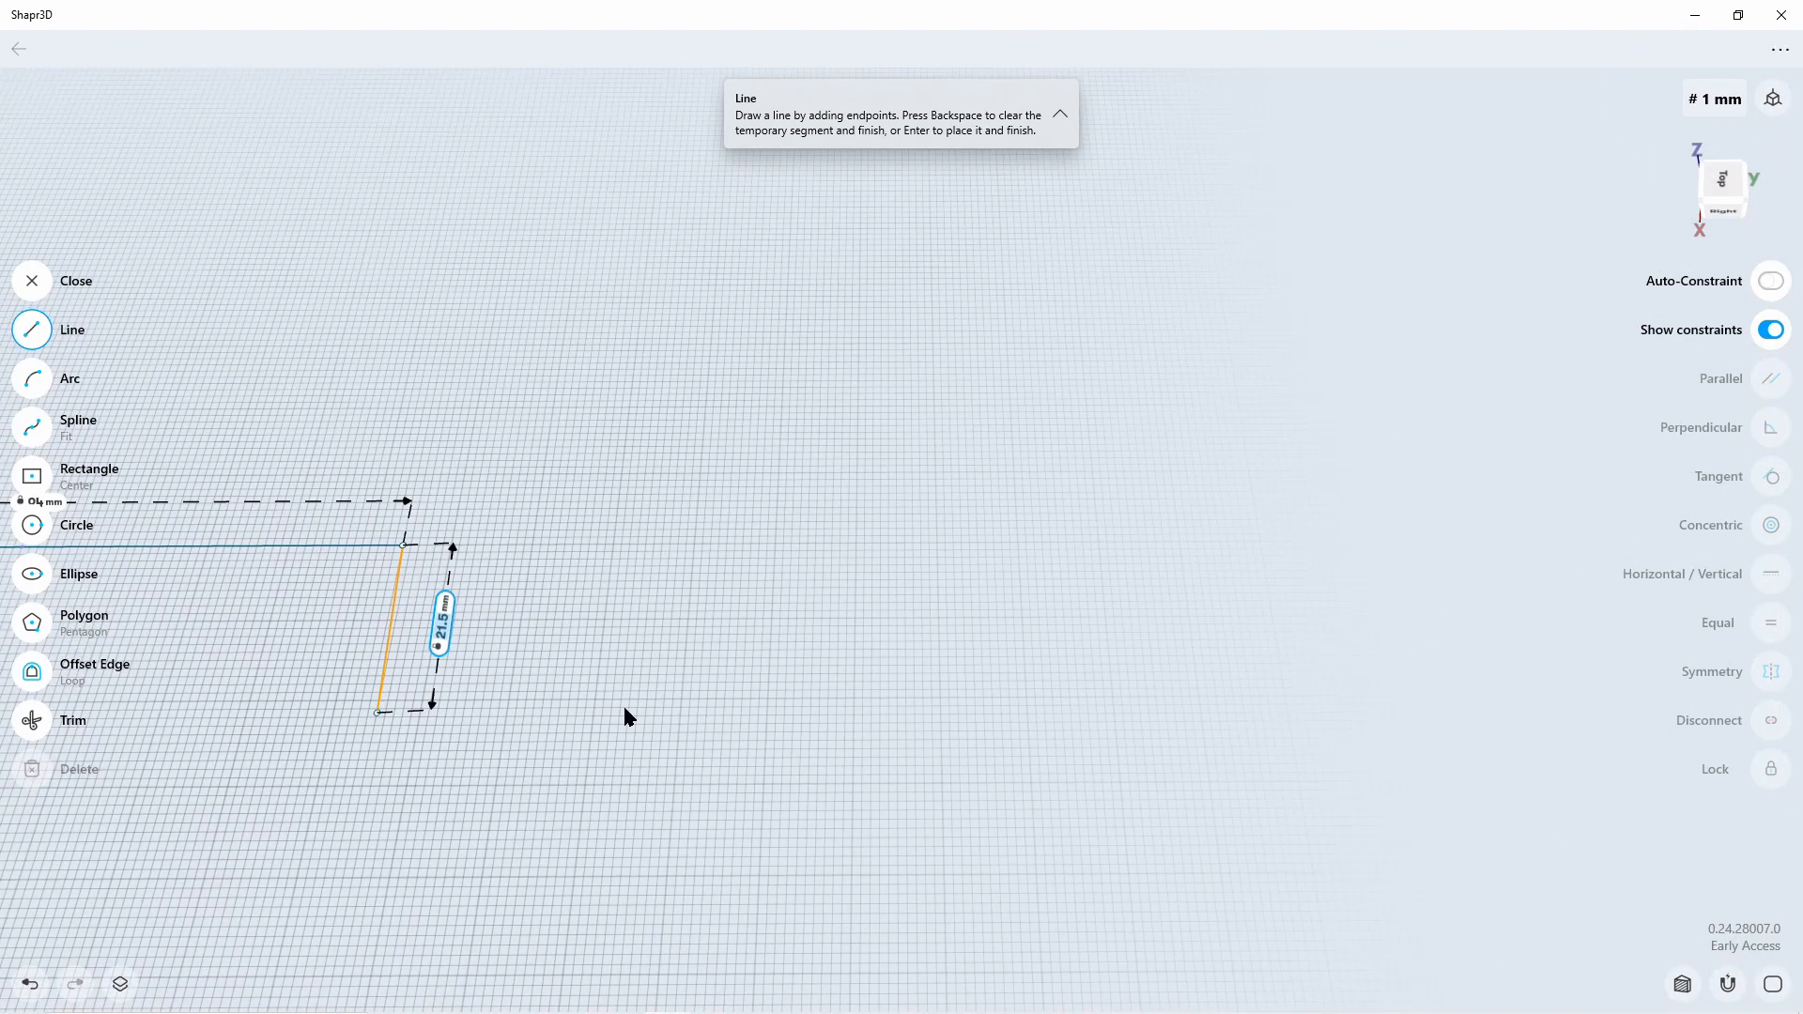
{"action": "middle_click_drag", "start_coordinate": [569, 730], "coordinate": [1087, 717]}
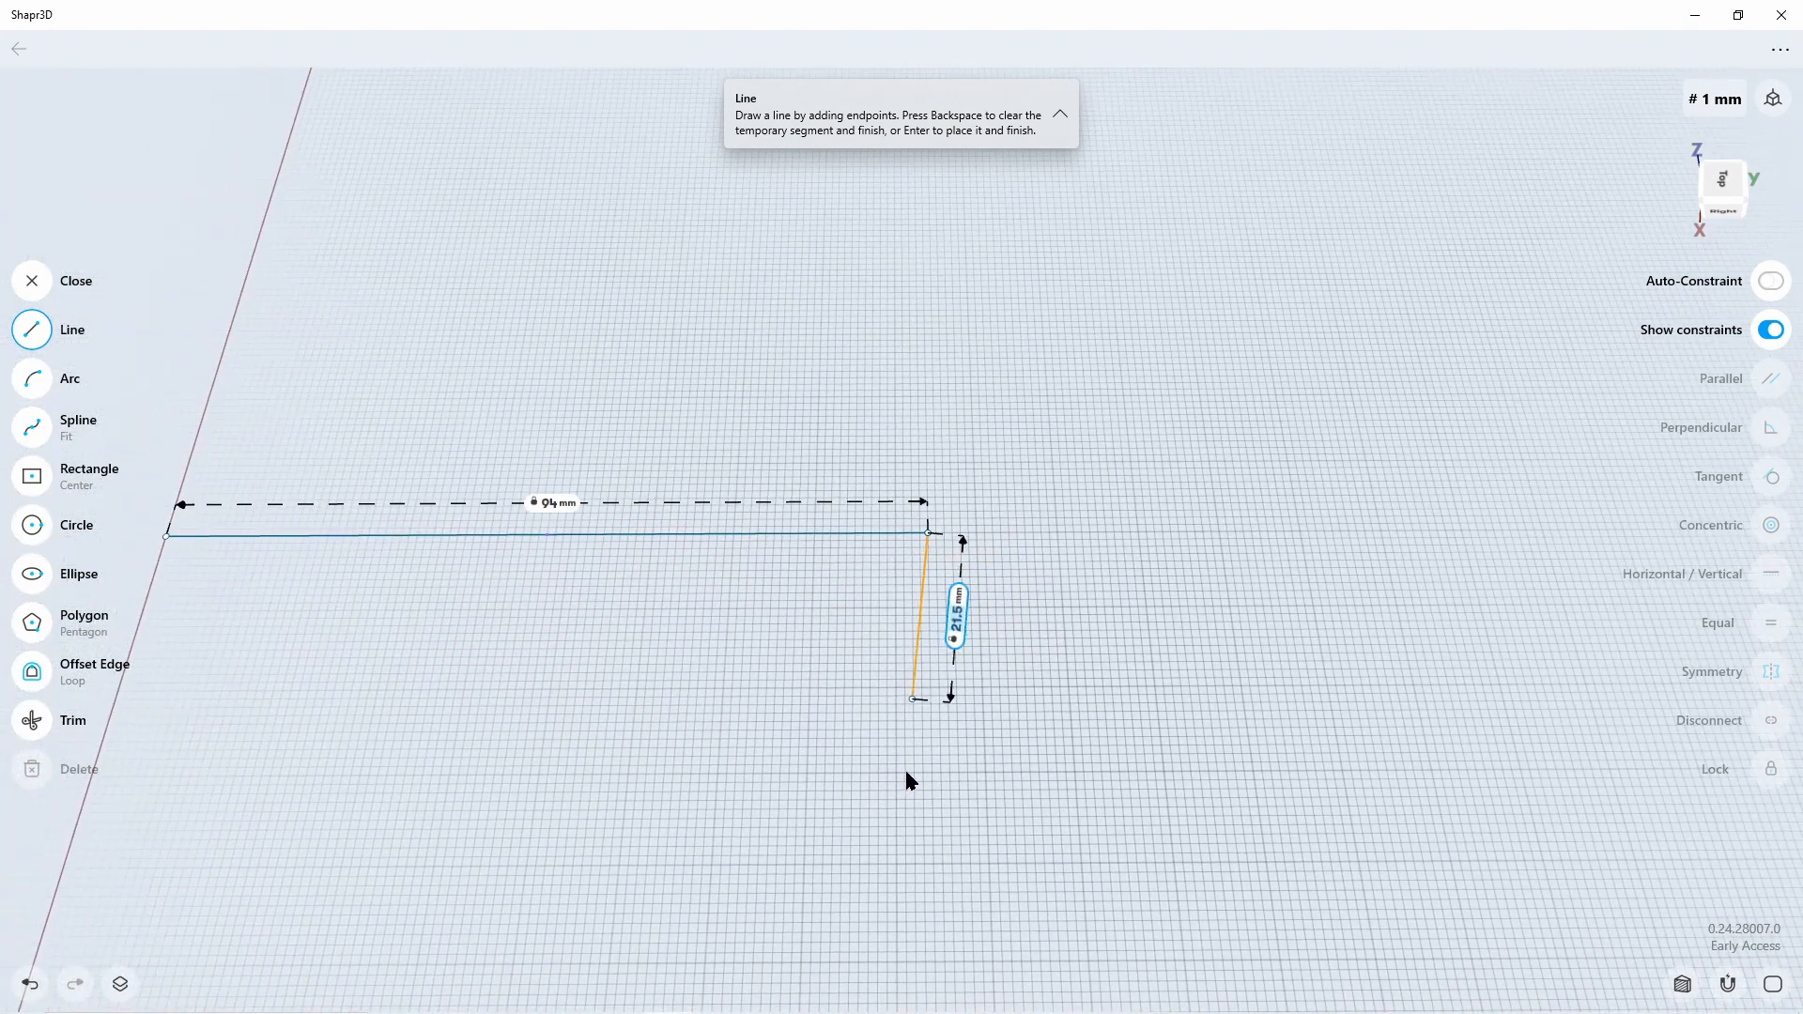
{"action": "scroll", "coordinate": [916, 768], "scroll_direction": "up", "scroll_amount": 1}
{"action": "scroll", "coordinate": [1051, 734], "scroll_direction": "up", "scroll_amount": 1}
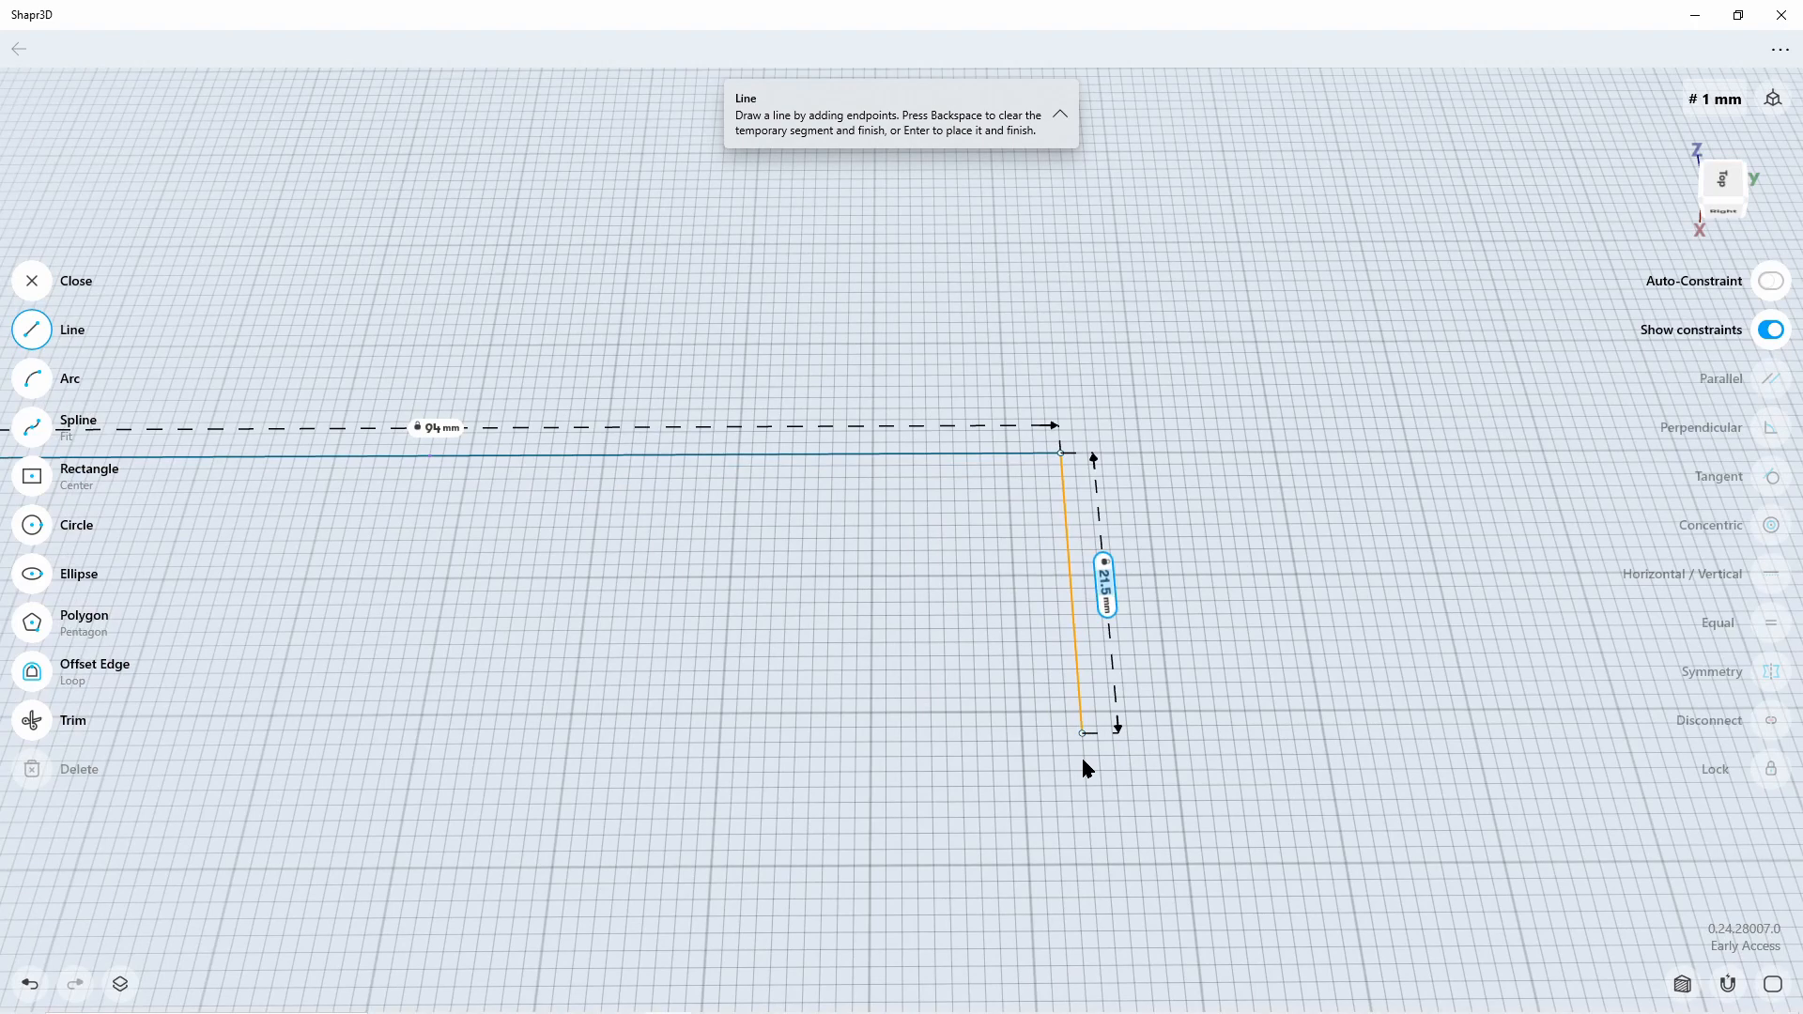
{"action": "left_click", "coordinate": [1087, 768]}
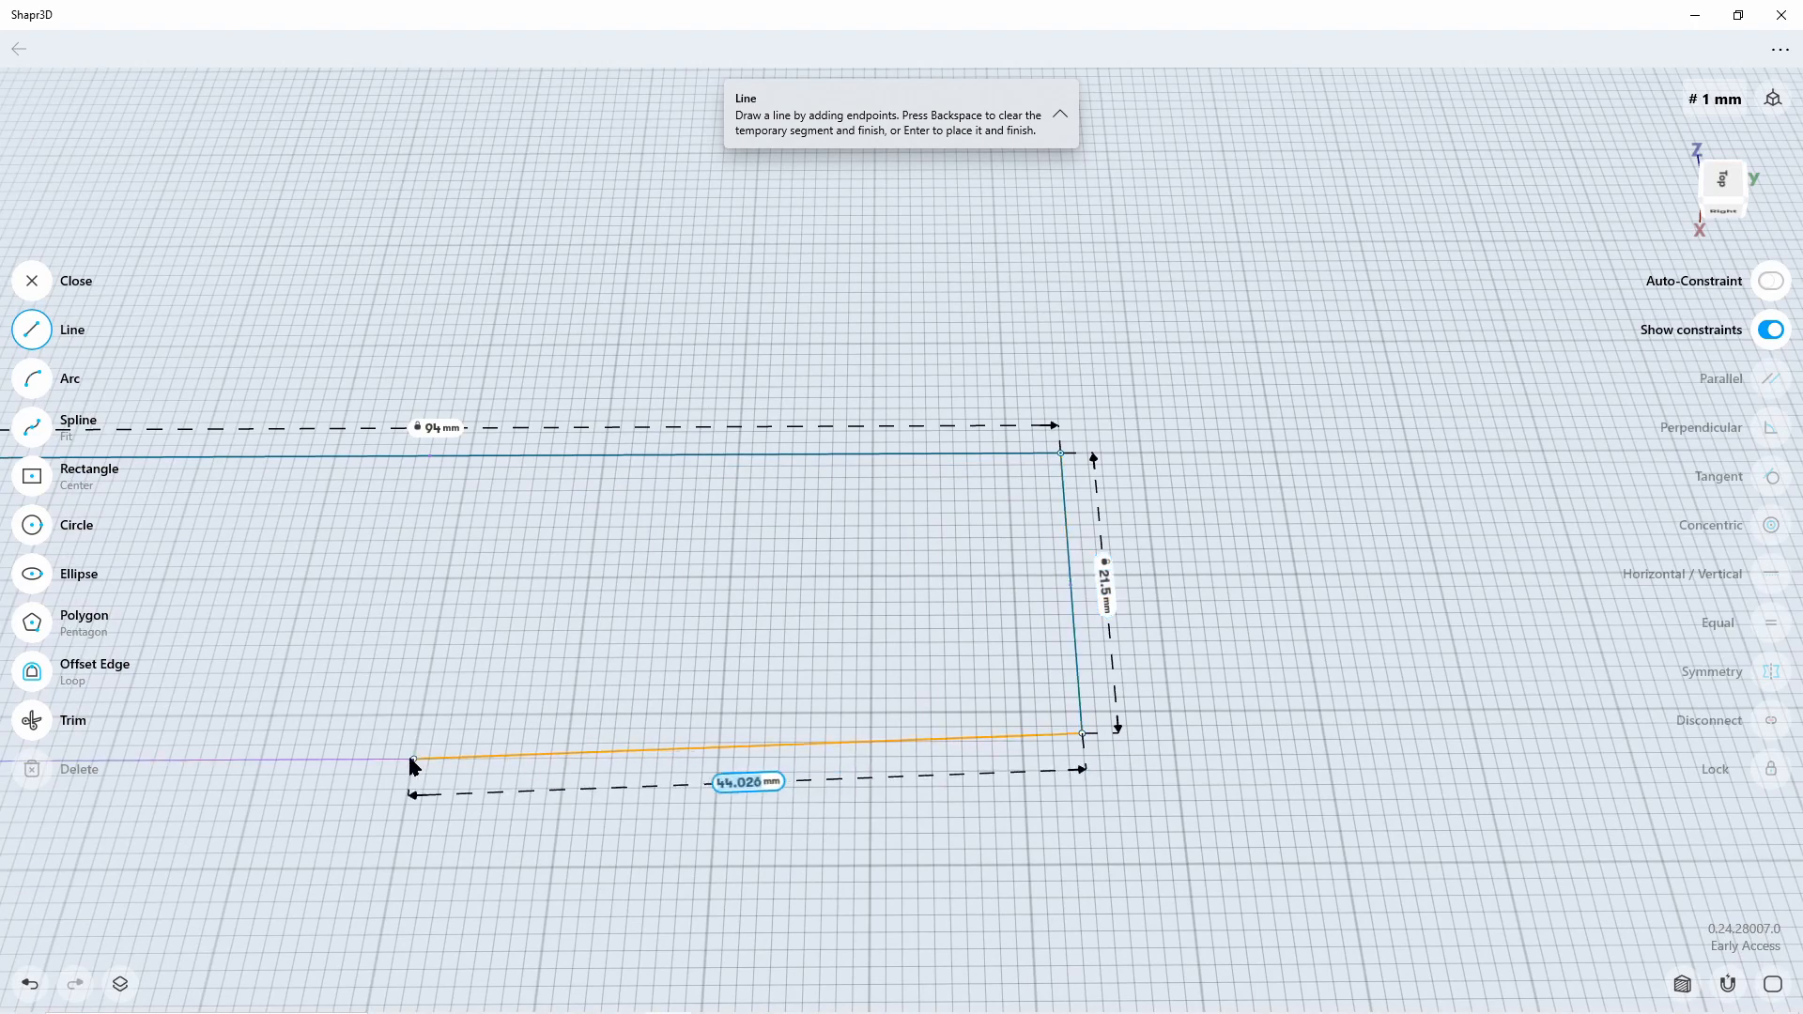
Draw a 94 mm line back to the X axis and close the rectangular outline at the first line's start point
{"action": "type", "text": "94"}
{"action": "key", "text": "Return"}
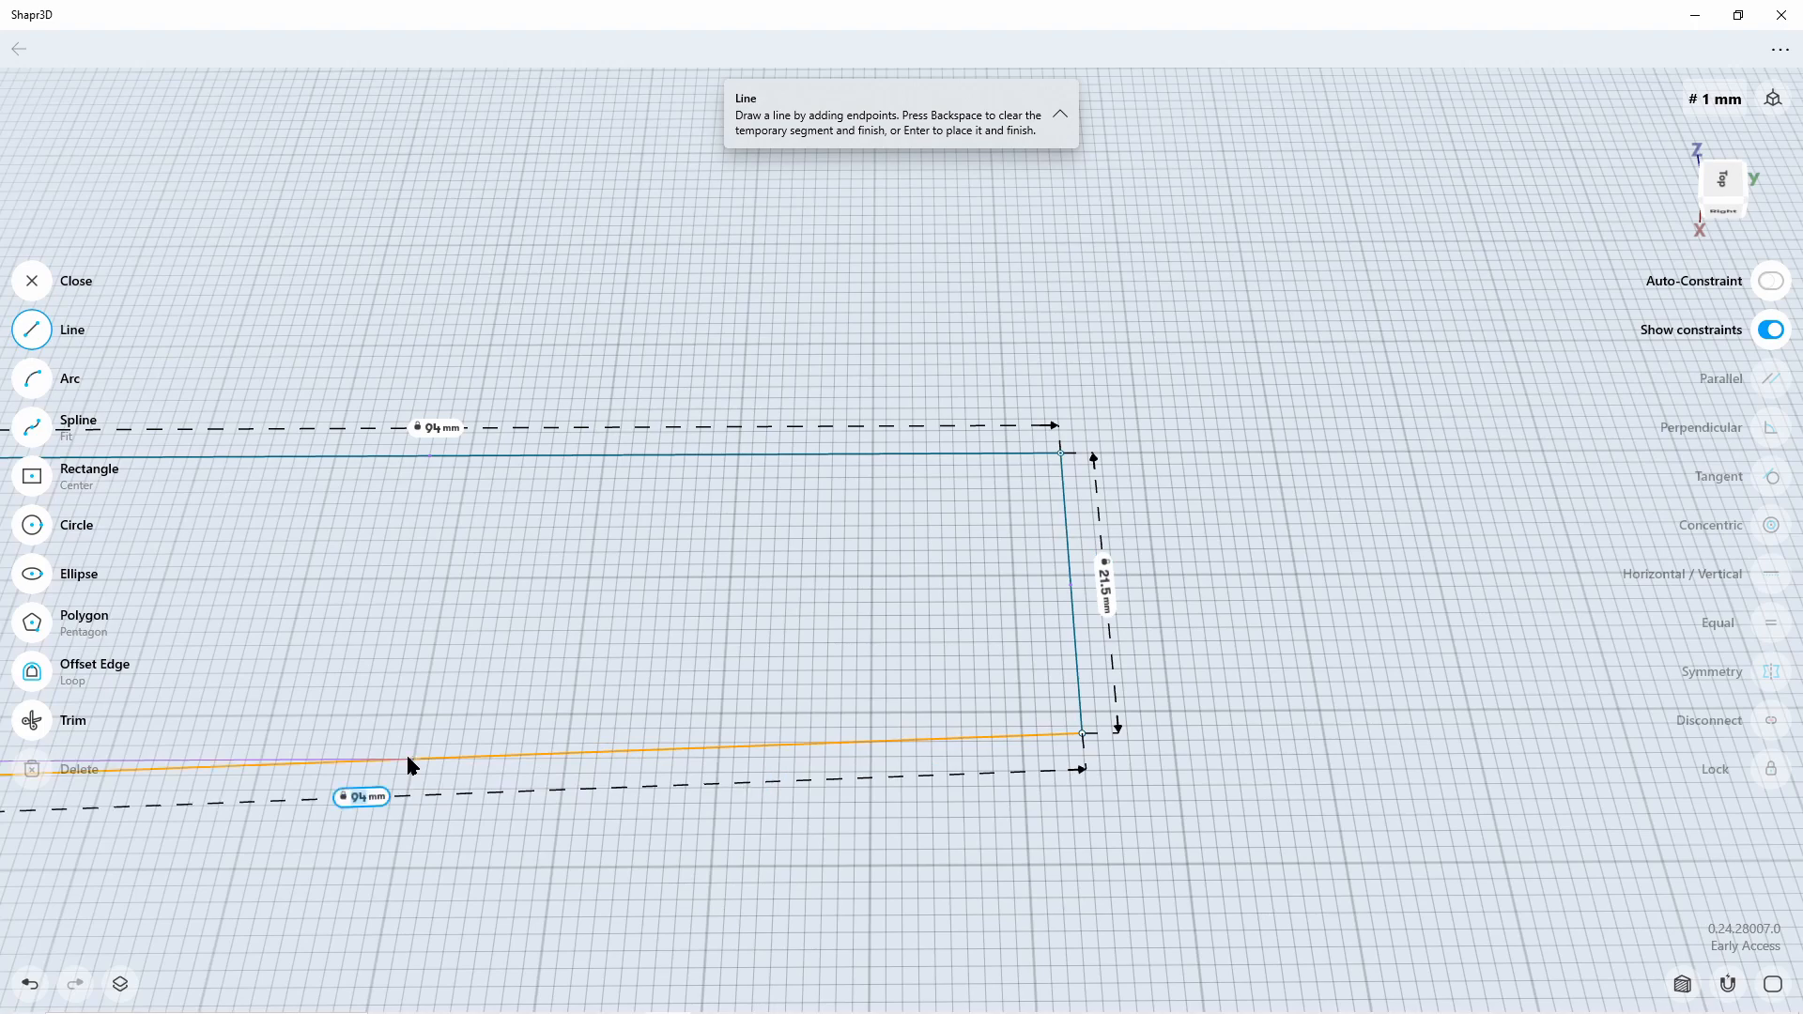
{"action": "scroll", "coordinate": [1534, 676], "scroll_direction": "left", "scroll_amount": 10}
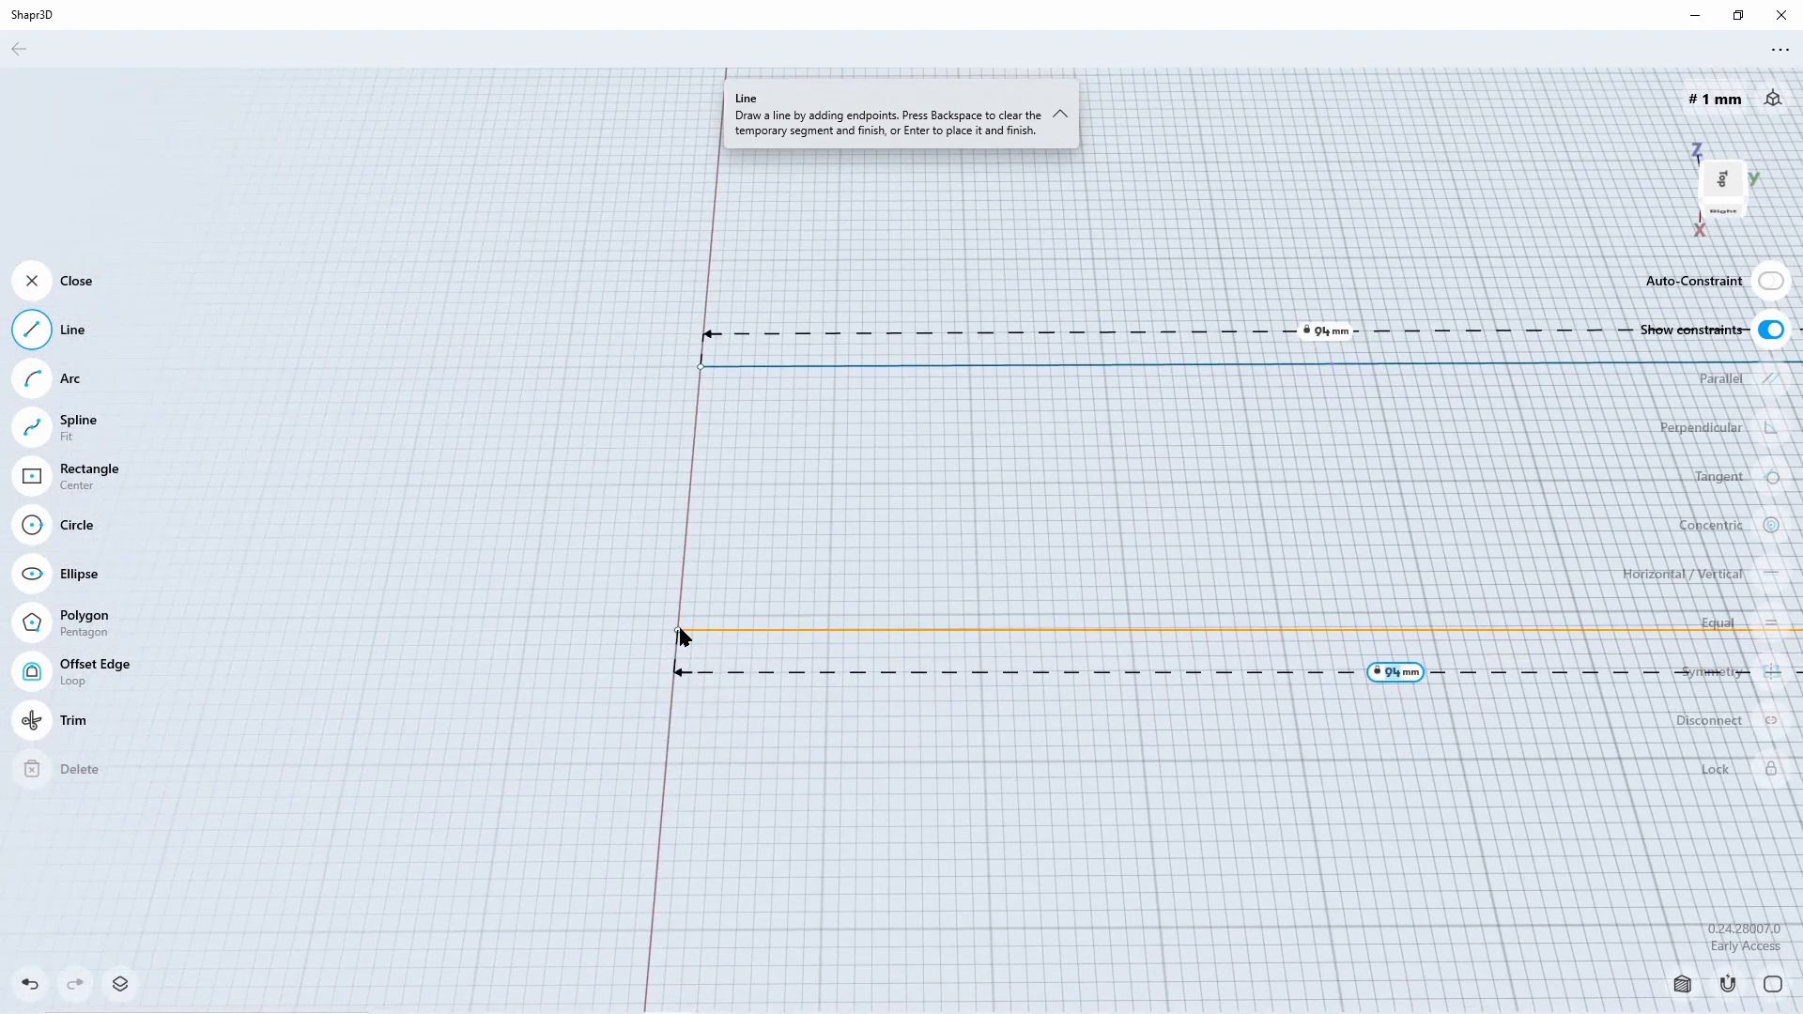
{"action": "scroll", "coordinate": [680, 637], "scroll_direction": "down", "scroll_amount": 5}
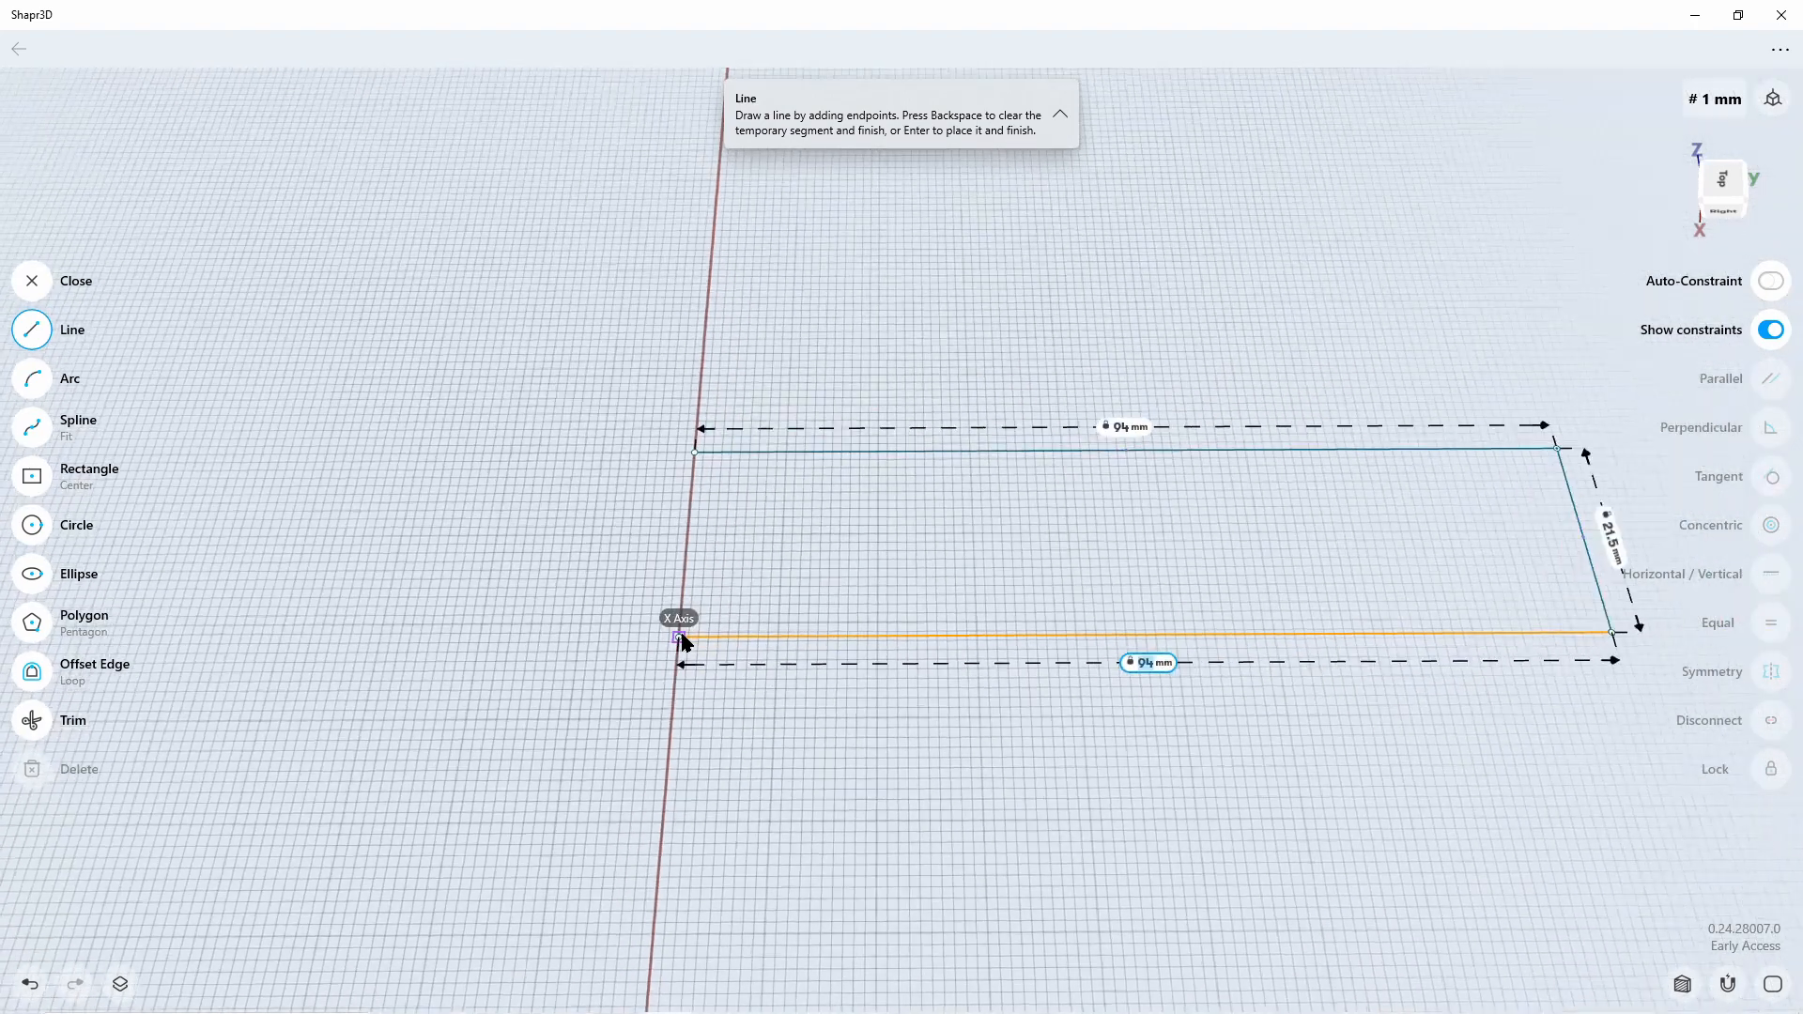
{"action": "scroll", "coordinate": [683, 643], "scroll_direction": "up", "scroll_amount": 2}
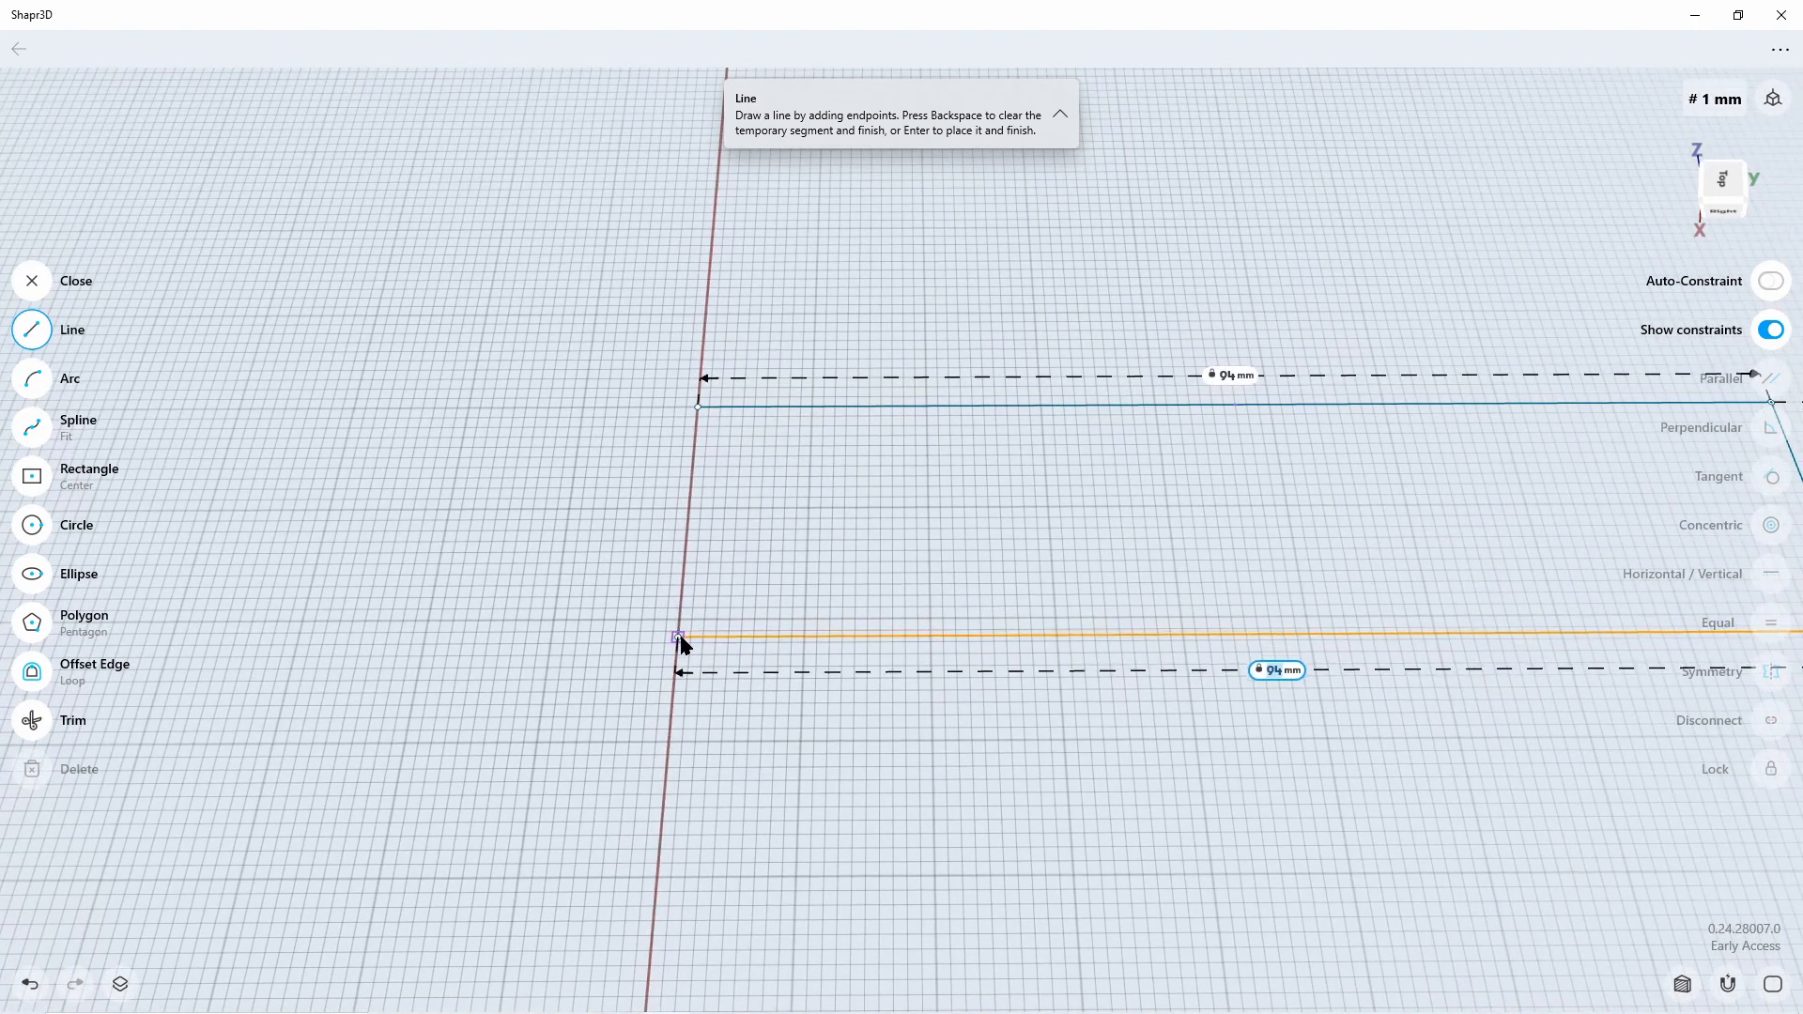
{"action": "left_click", "coordinate": [680, 635]}
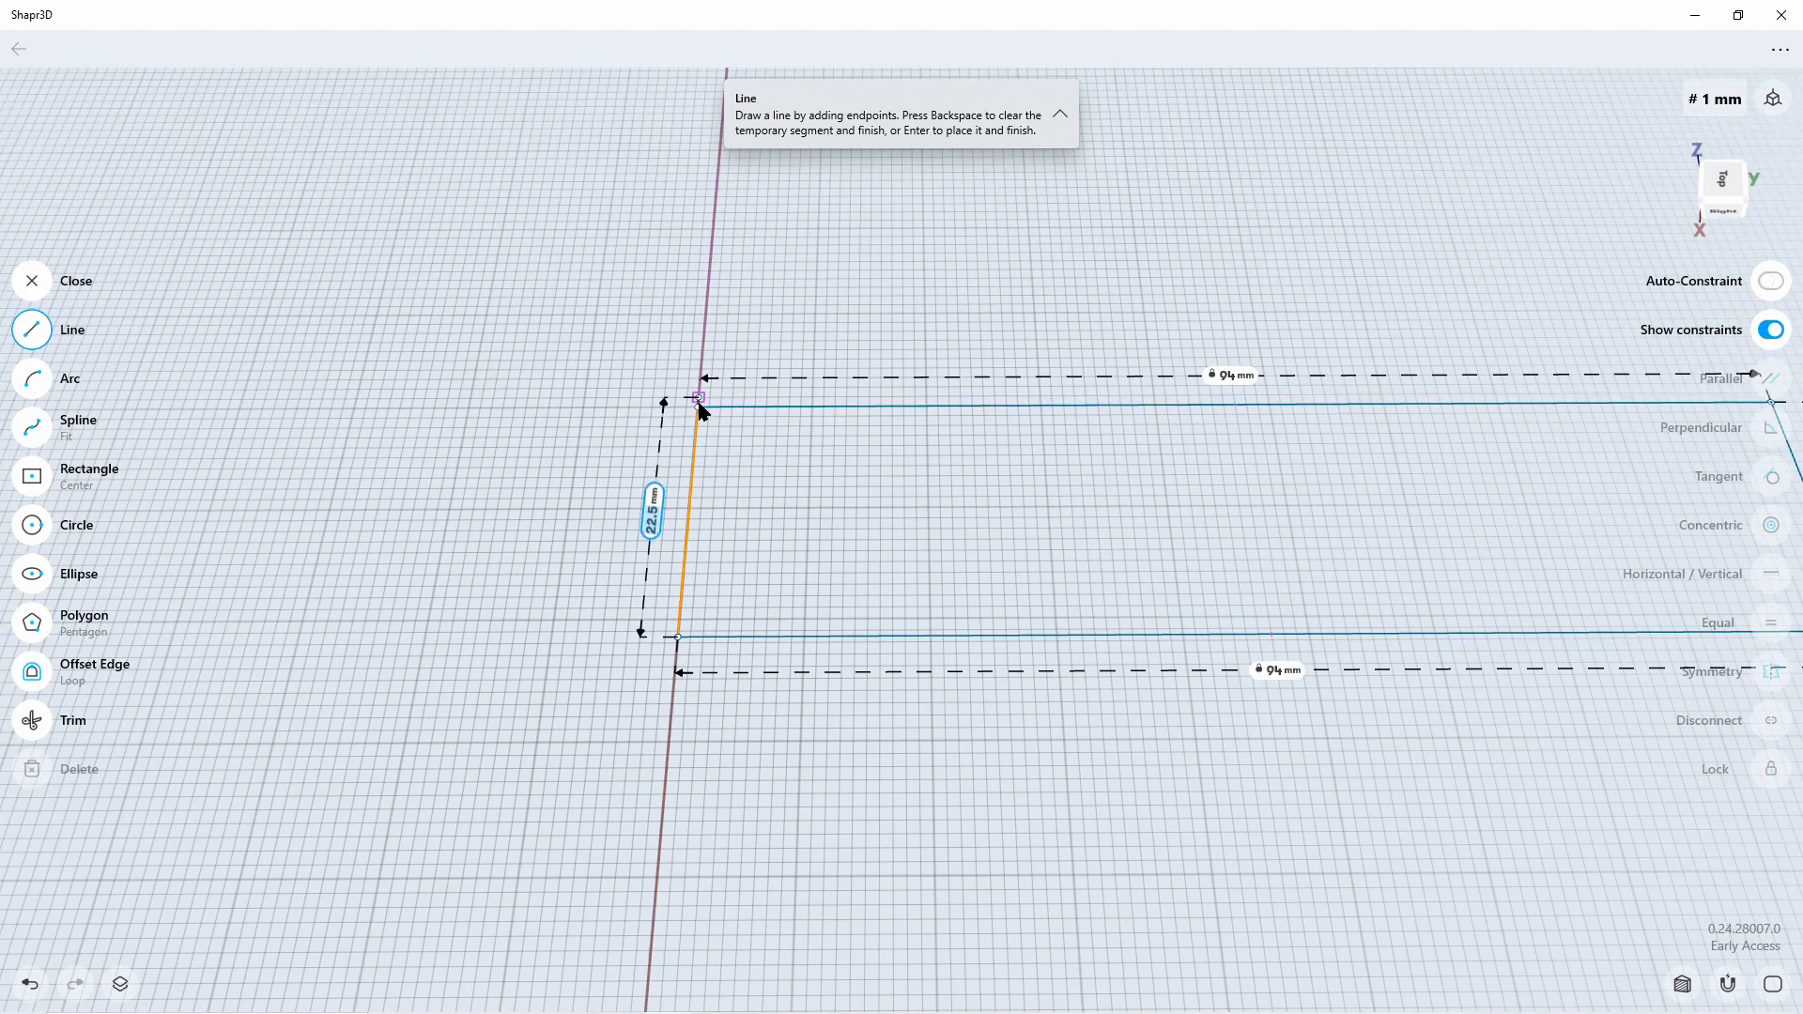
{"action": "left_click", "coordinate": [698, 408]}
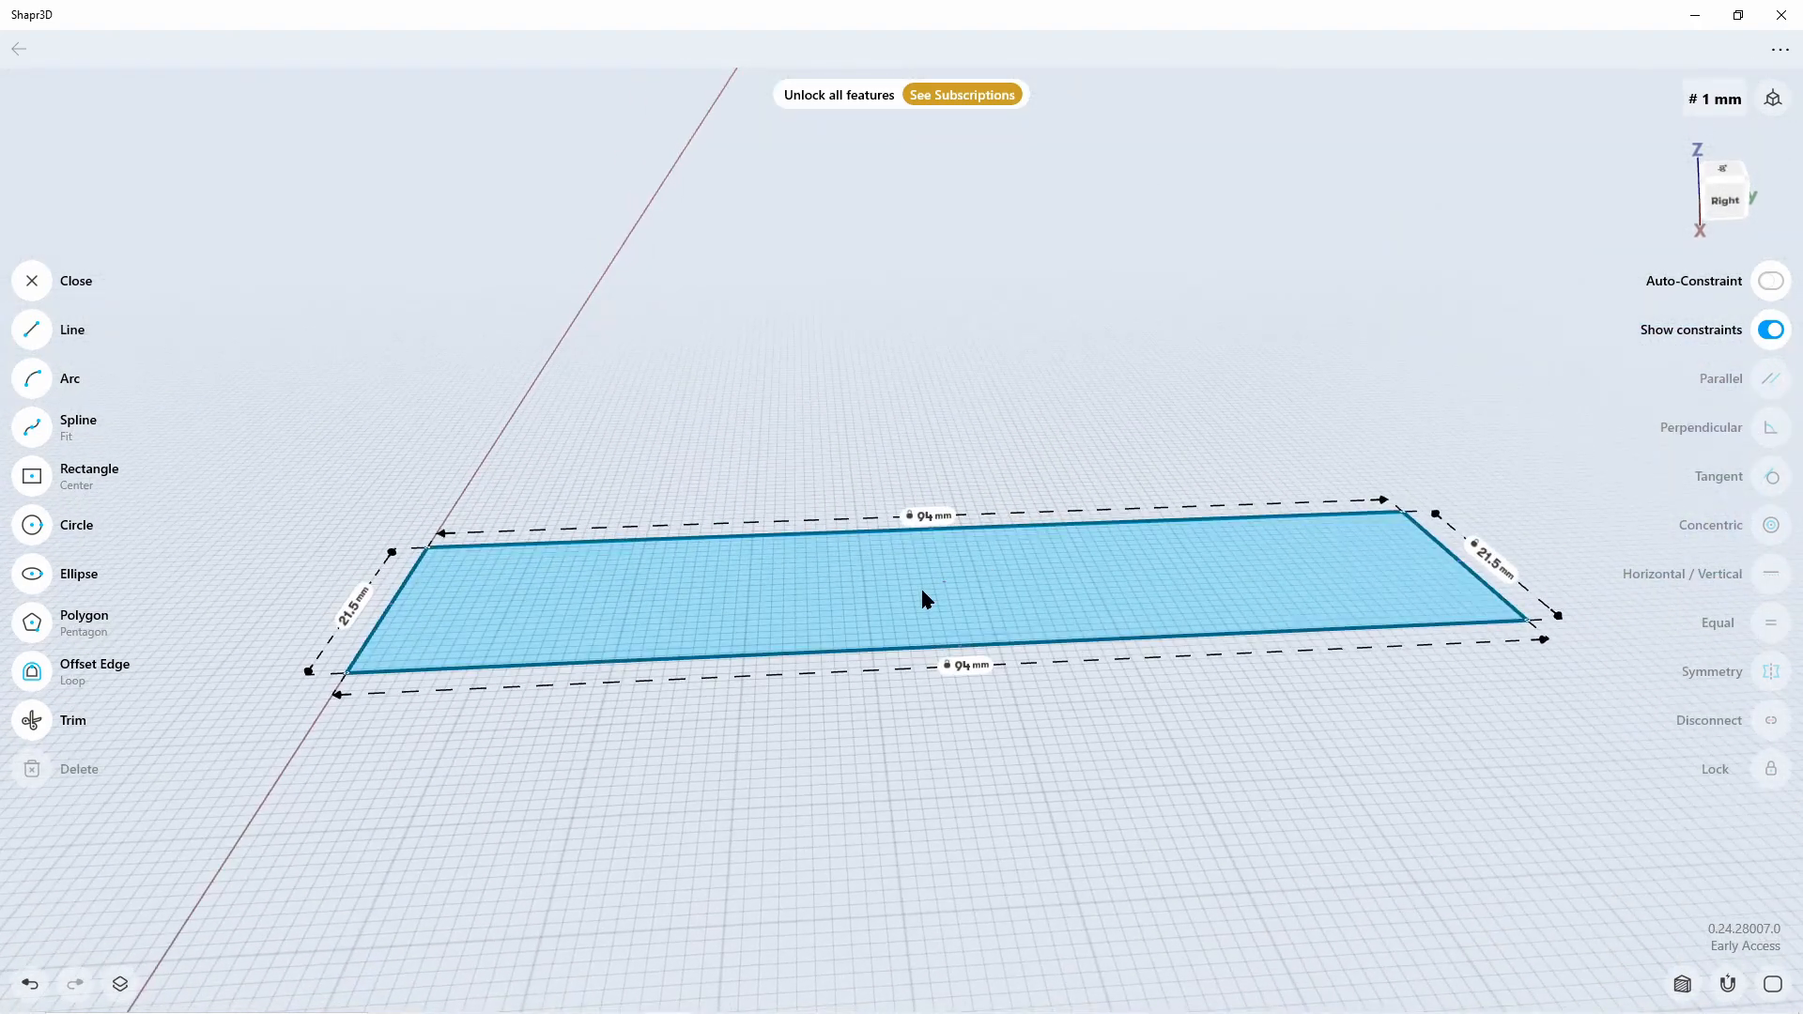
Extrude the closed rectangular profile upward by 3.8 mm to form a flat plate
{"action": "left_click", "coordinate": [920, 586]}
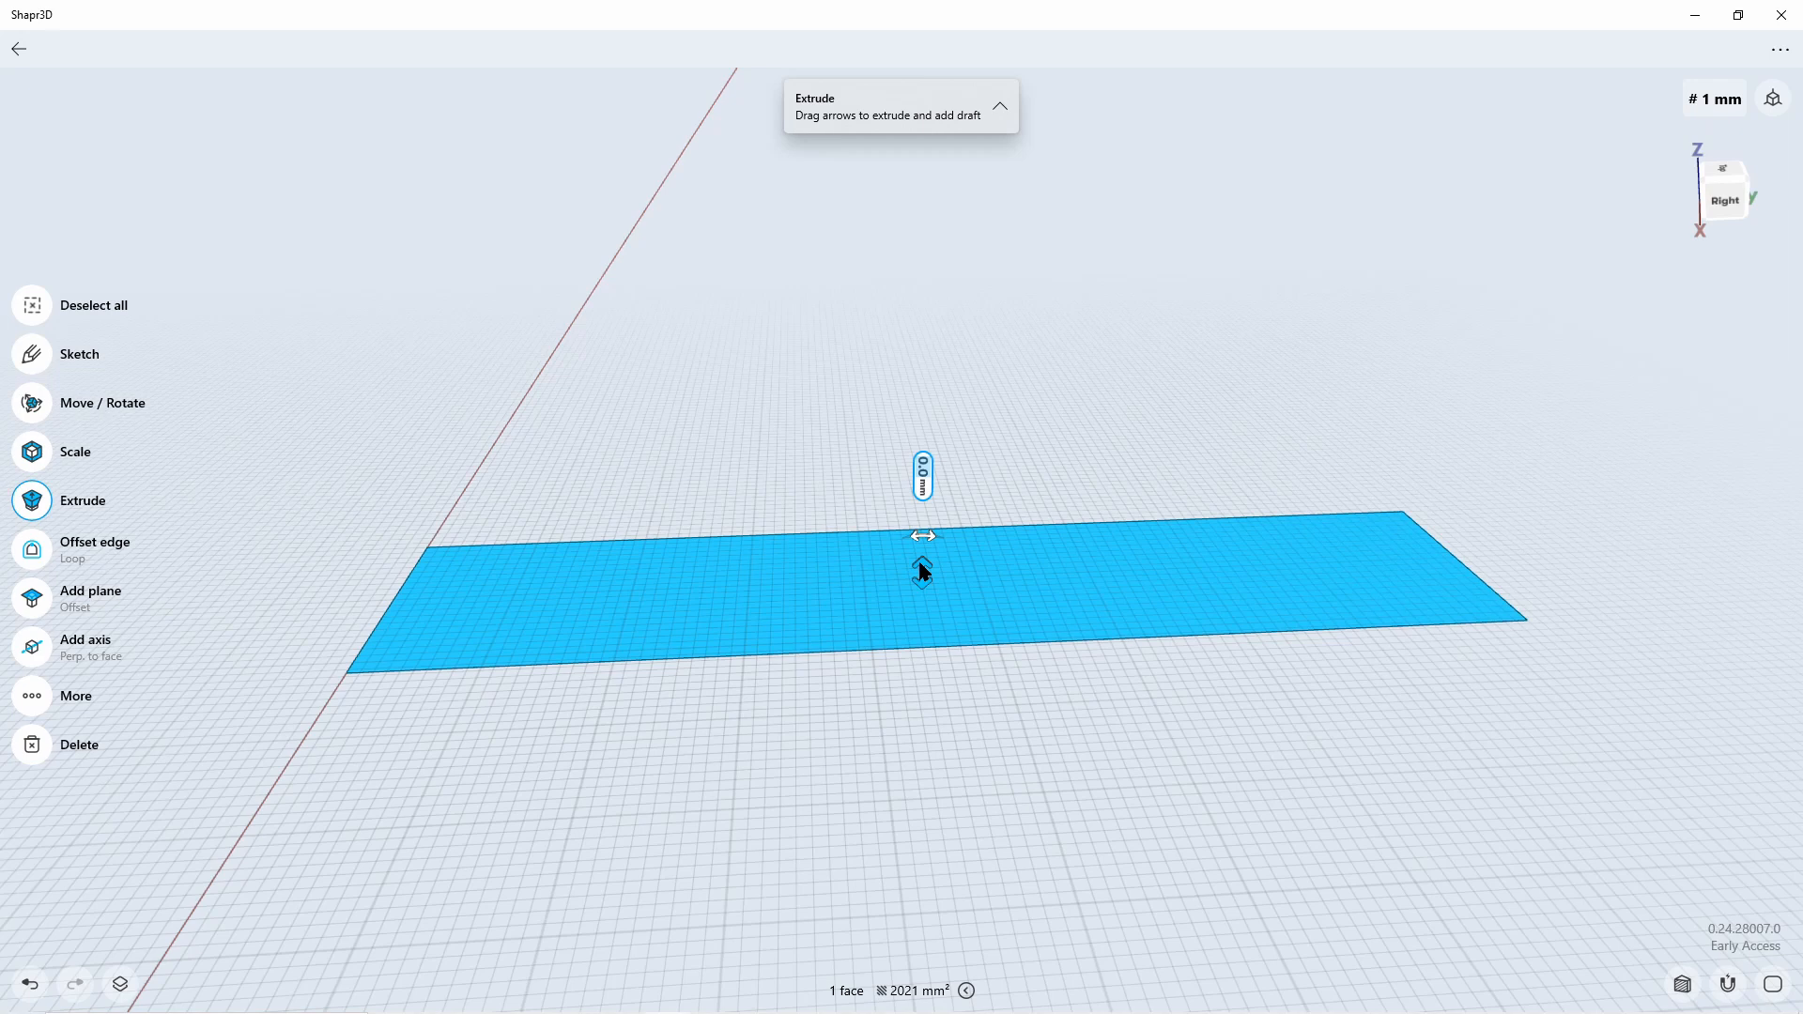
{"action": "left_click_drag", "start_coordinate": [923, 570], "coordinate": [921, 511]}
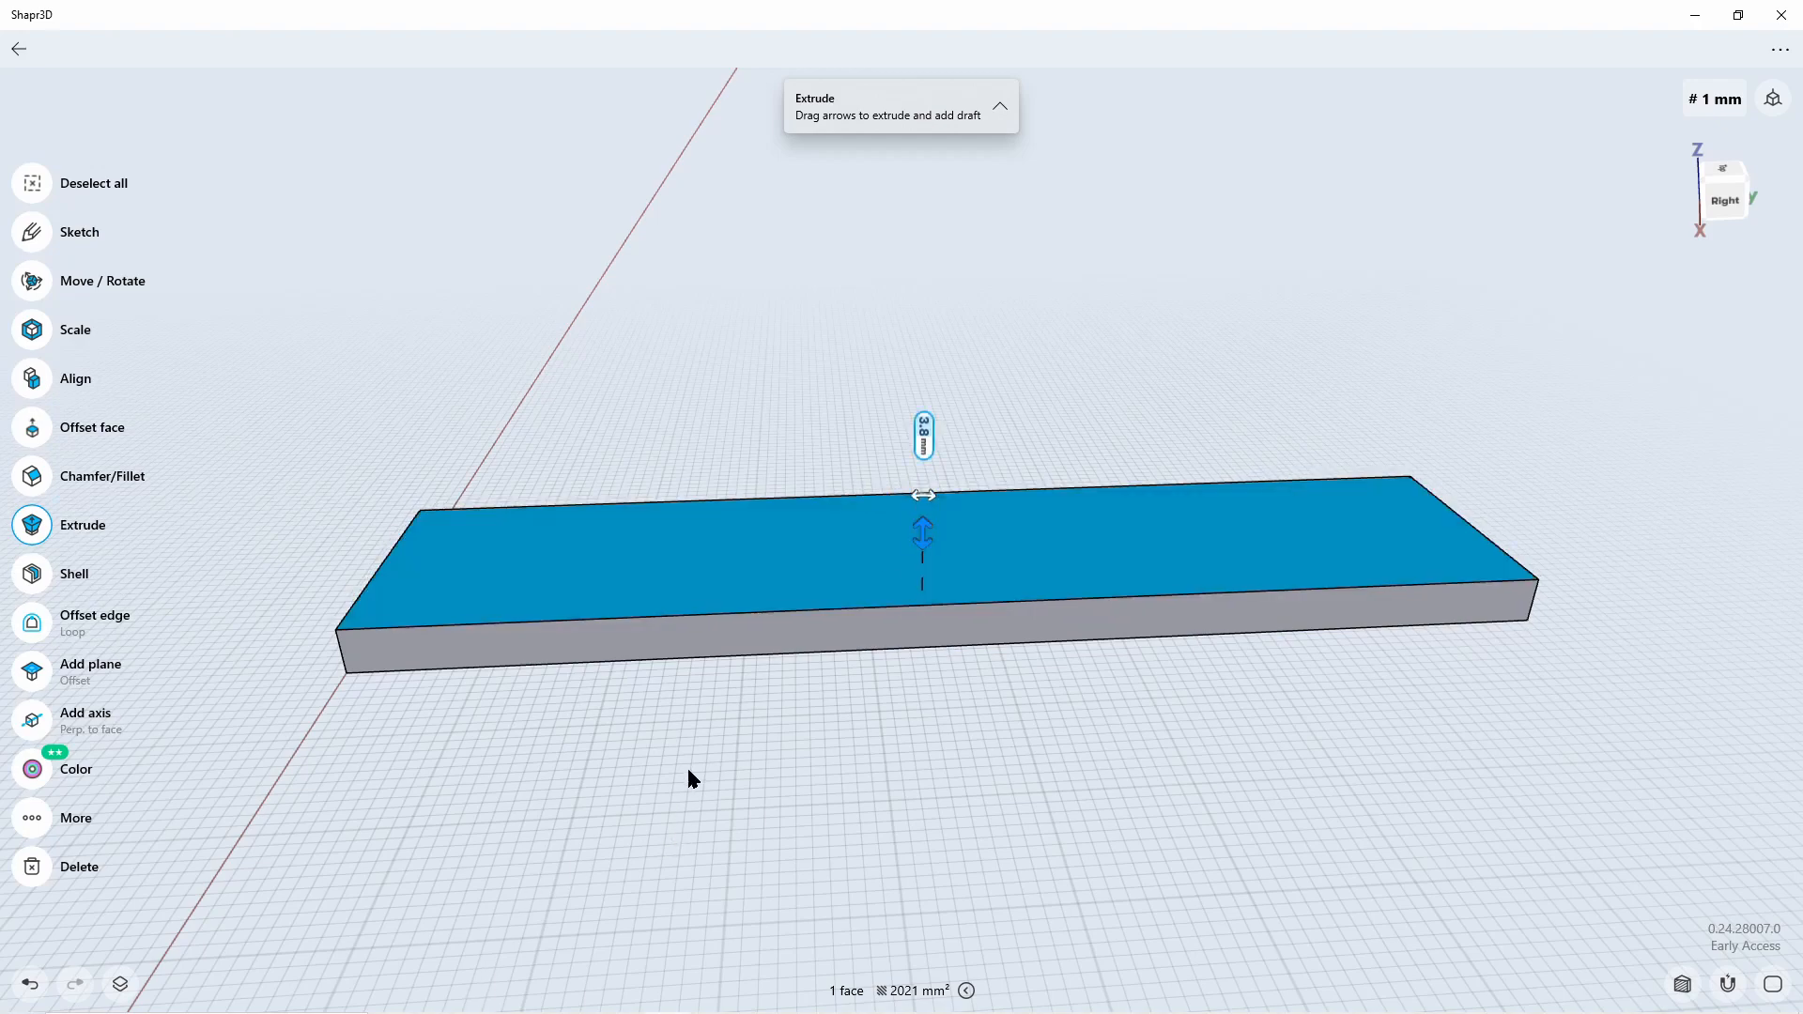
Sketch a 6.5 × 6.5 mm center rectangle on the plate's top face, centred on its short edge along the X axis
{"action": "middle_click_drag", "start_coordinate": [689, 778], "coordinate": [864, 836]}
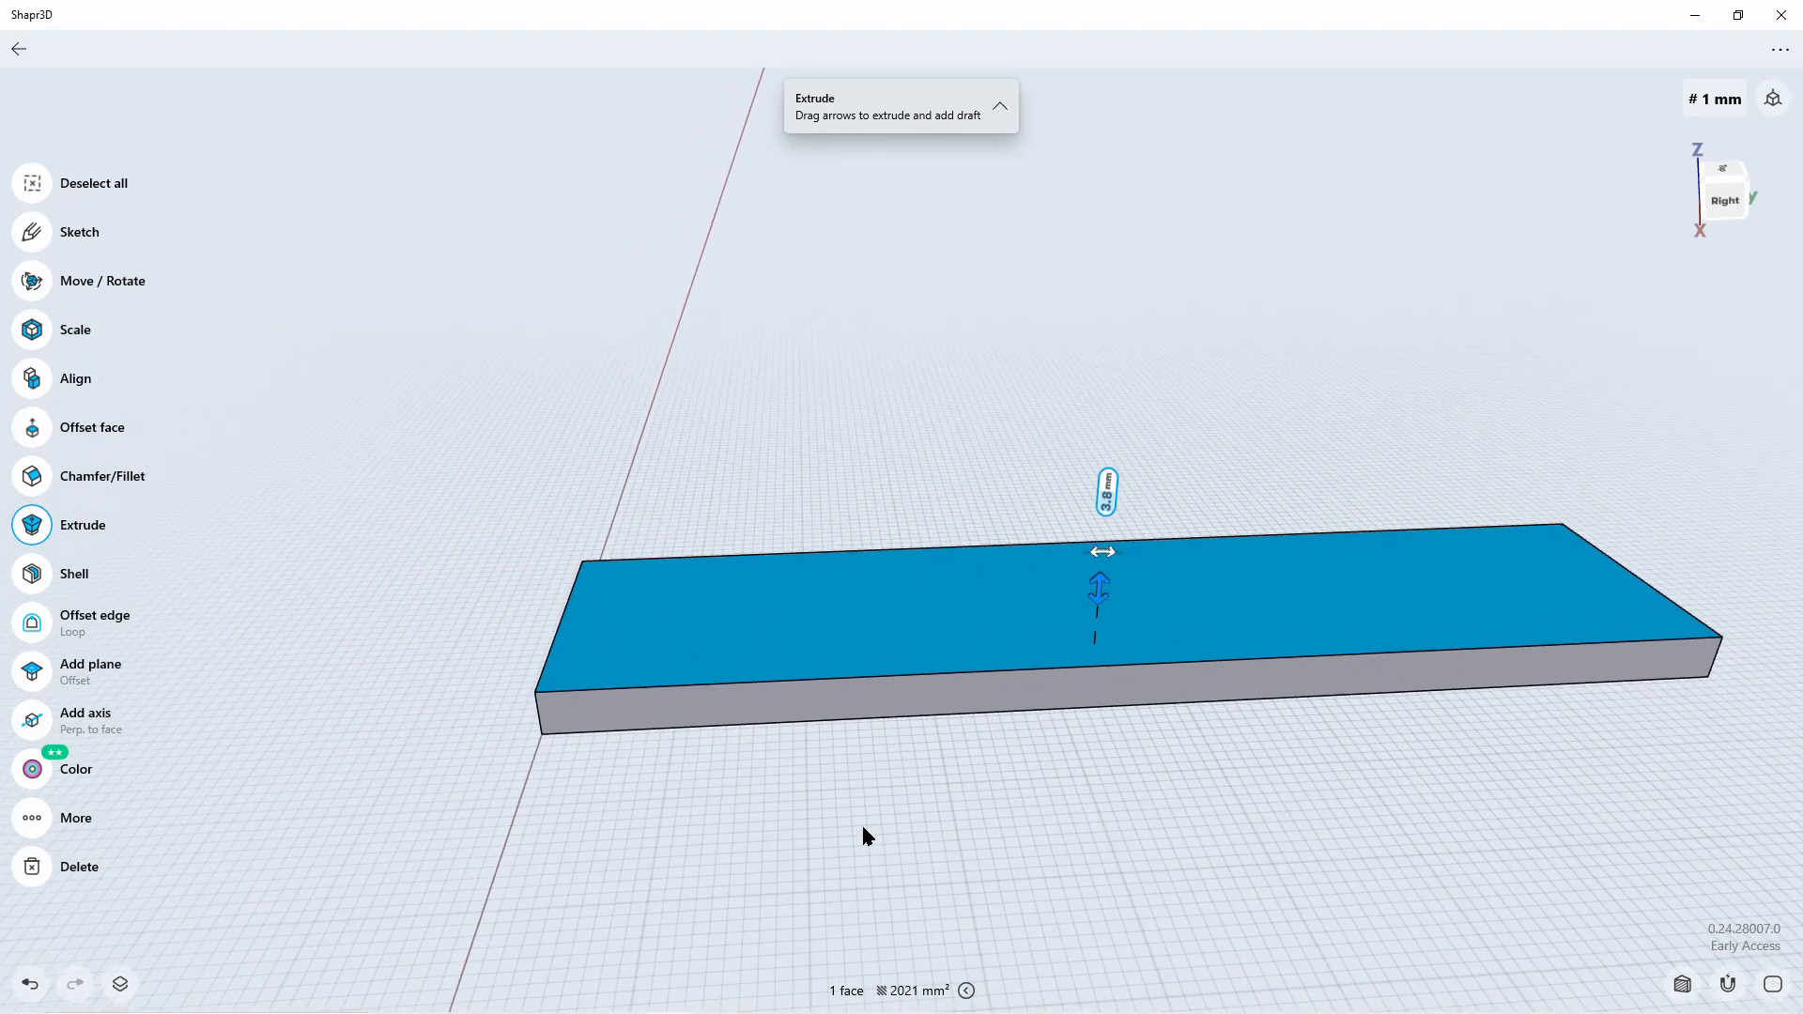
{"action": "left_click", "coordinate": [34, 231]}
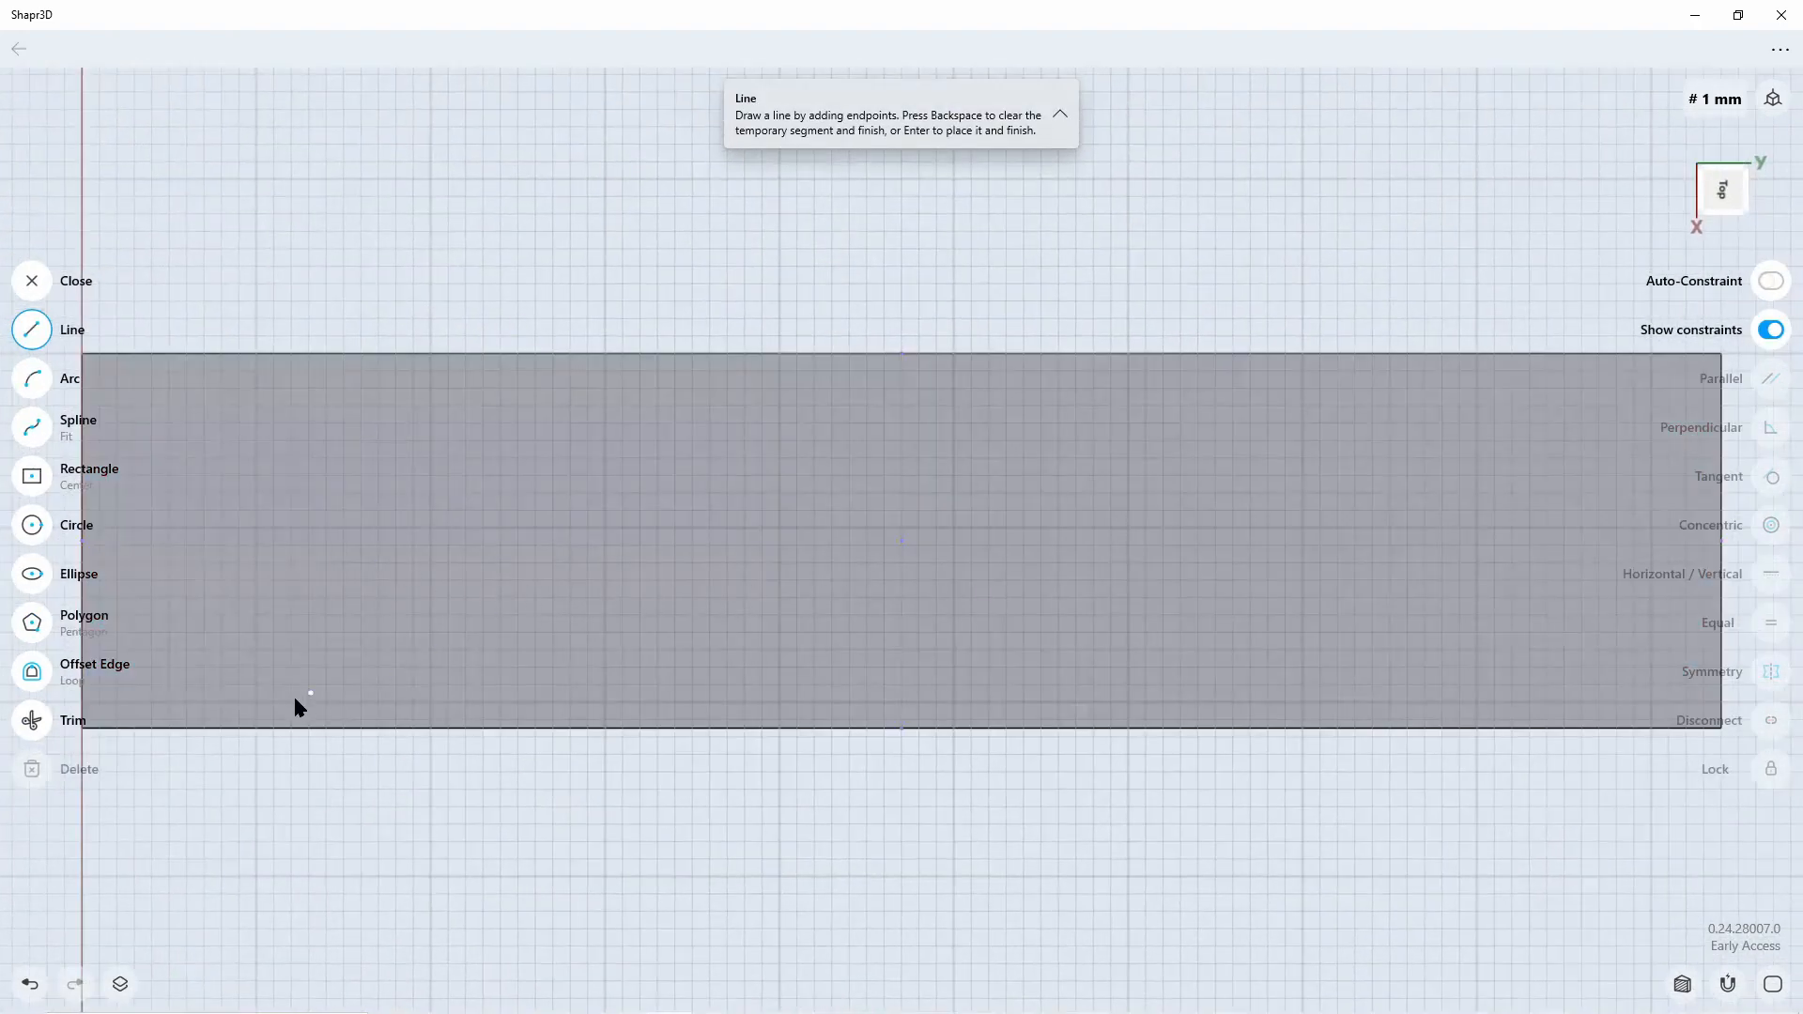
{"action": "middle_click_drag", "start_coordinate": [250, 833], "coordinate": [707, 831]}
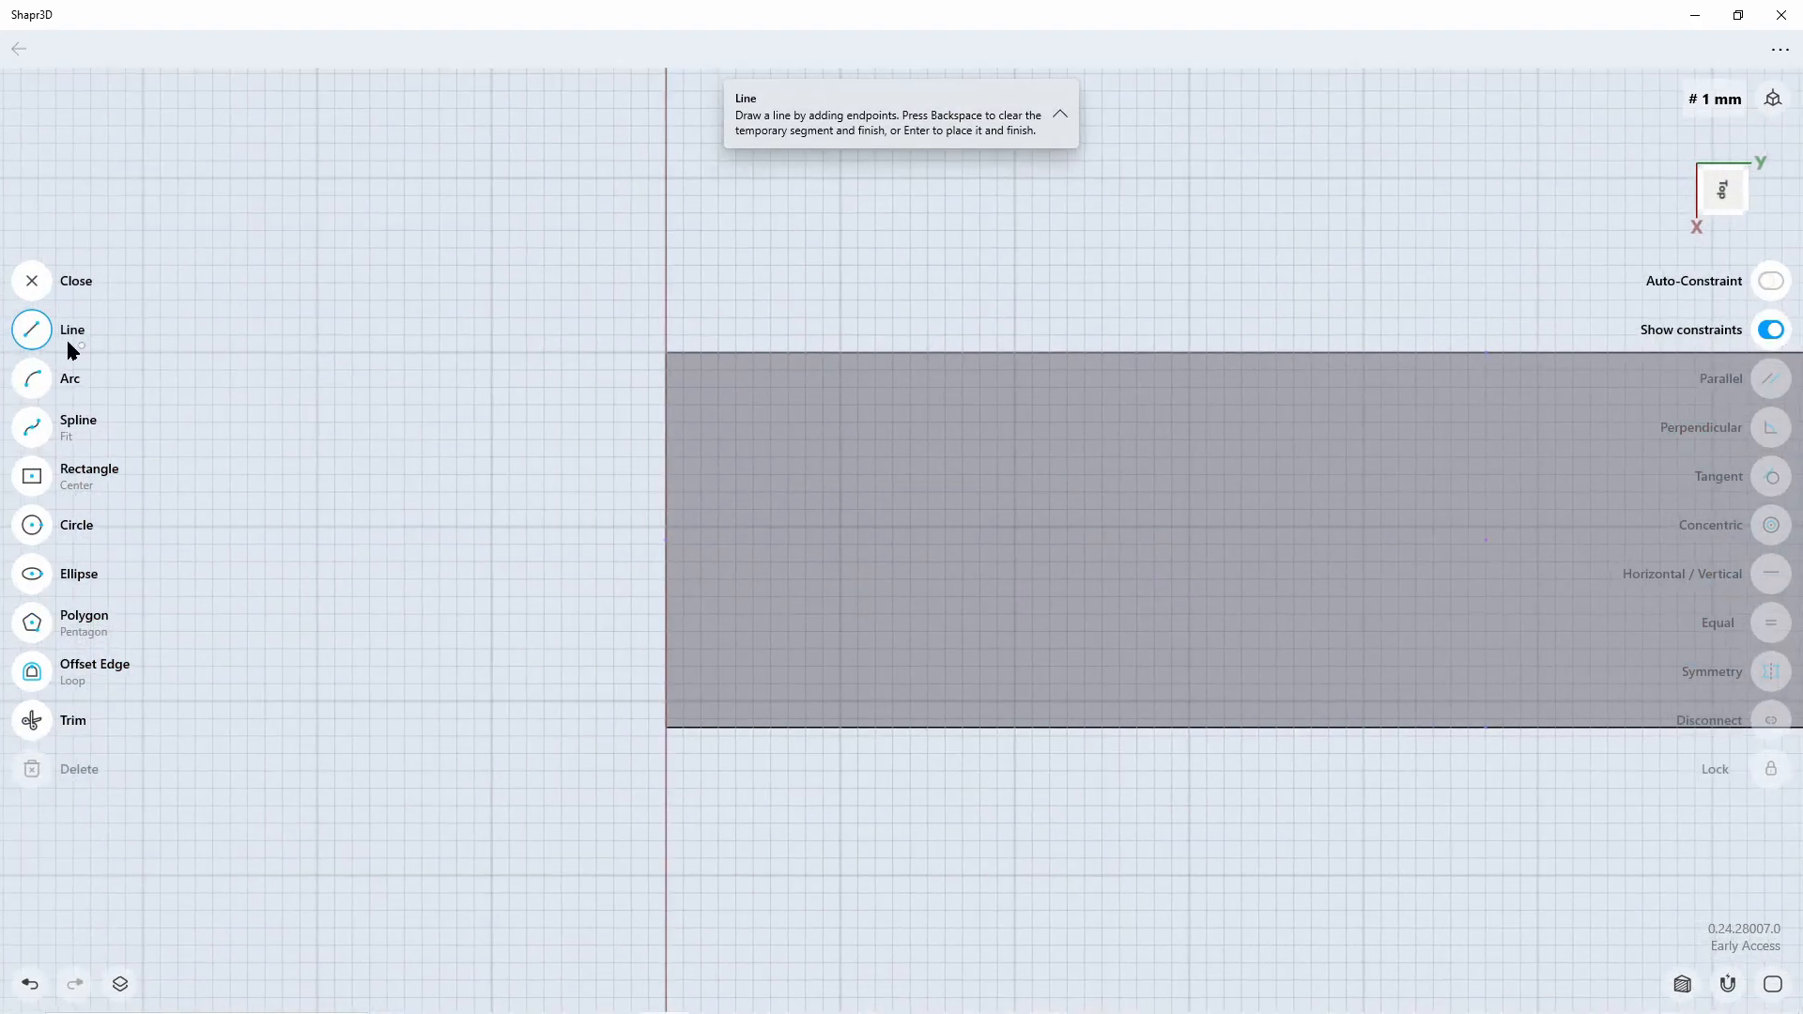
{"action": "left_click", "coordinate": [47, 475]}
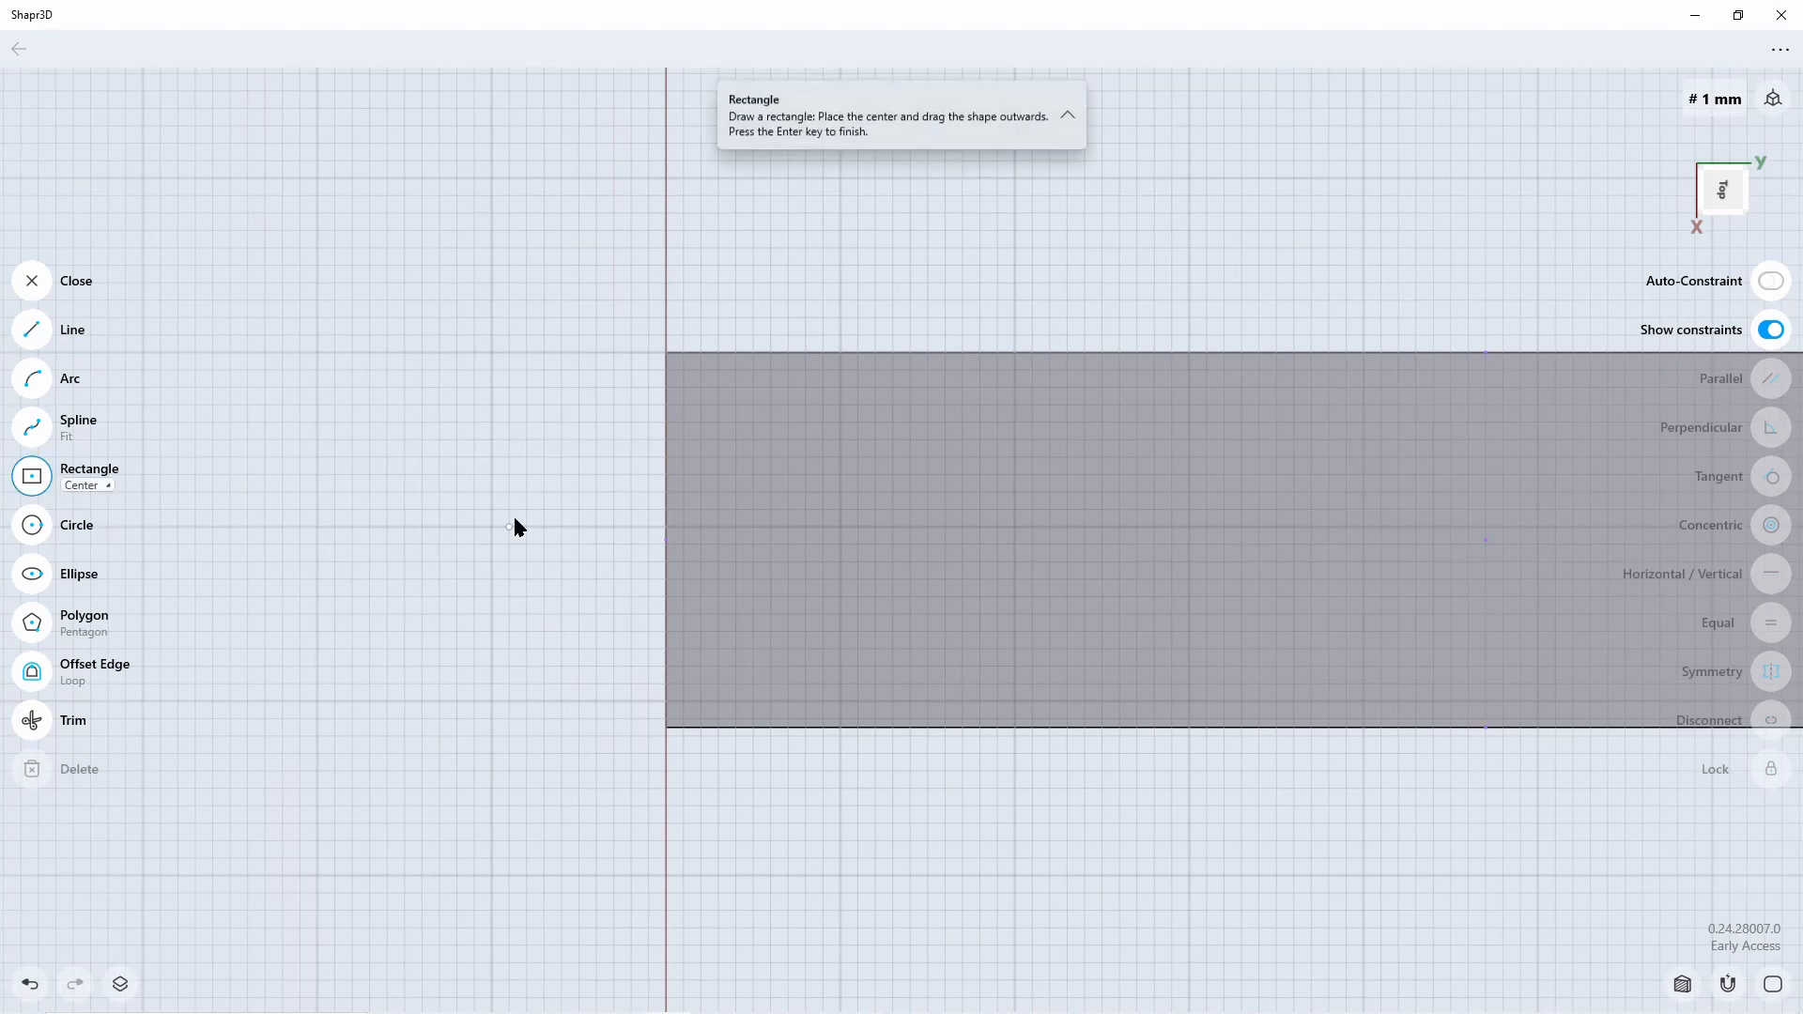
{"action": "left_click", "coordinate": [666, 474]}
{"action": "type", "text": "6.5"}
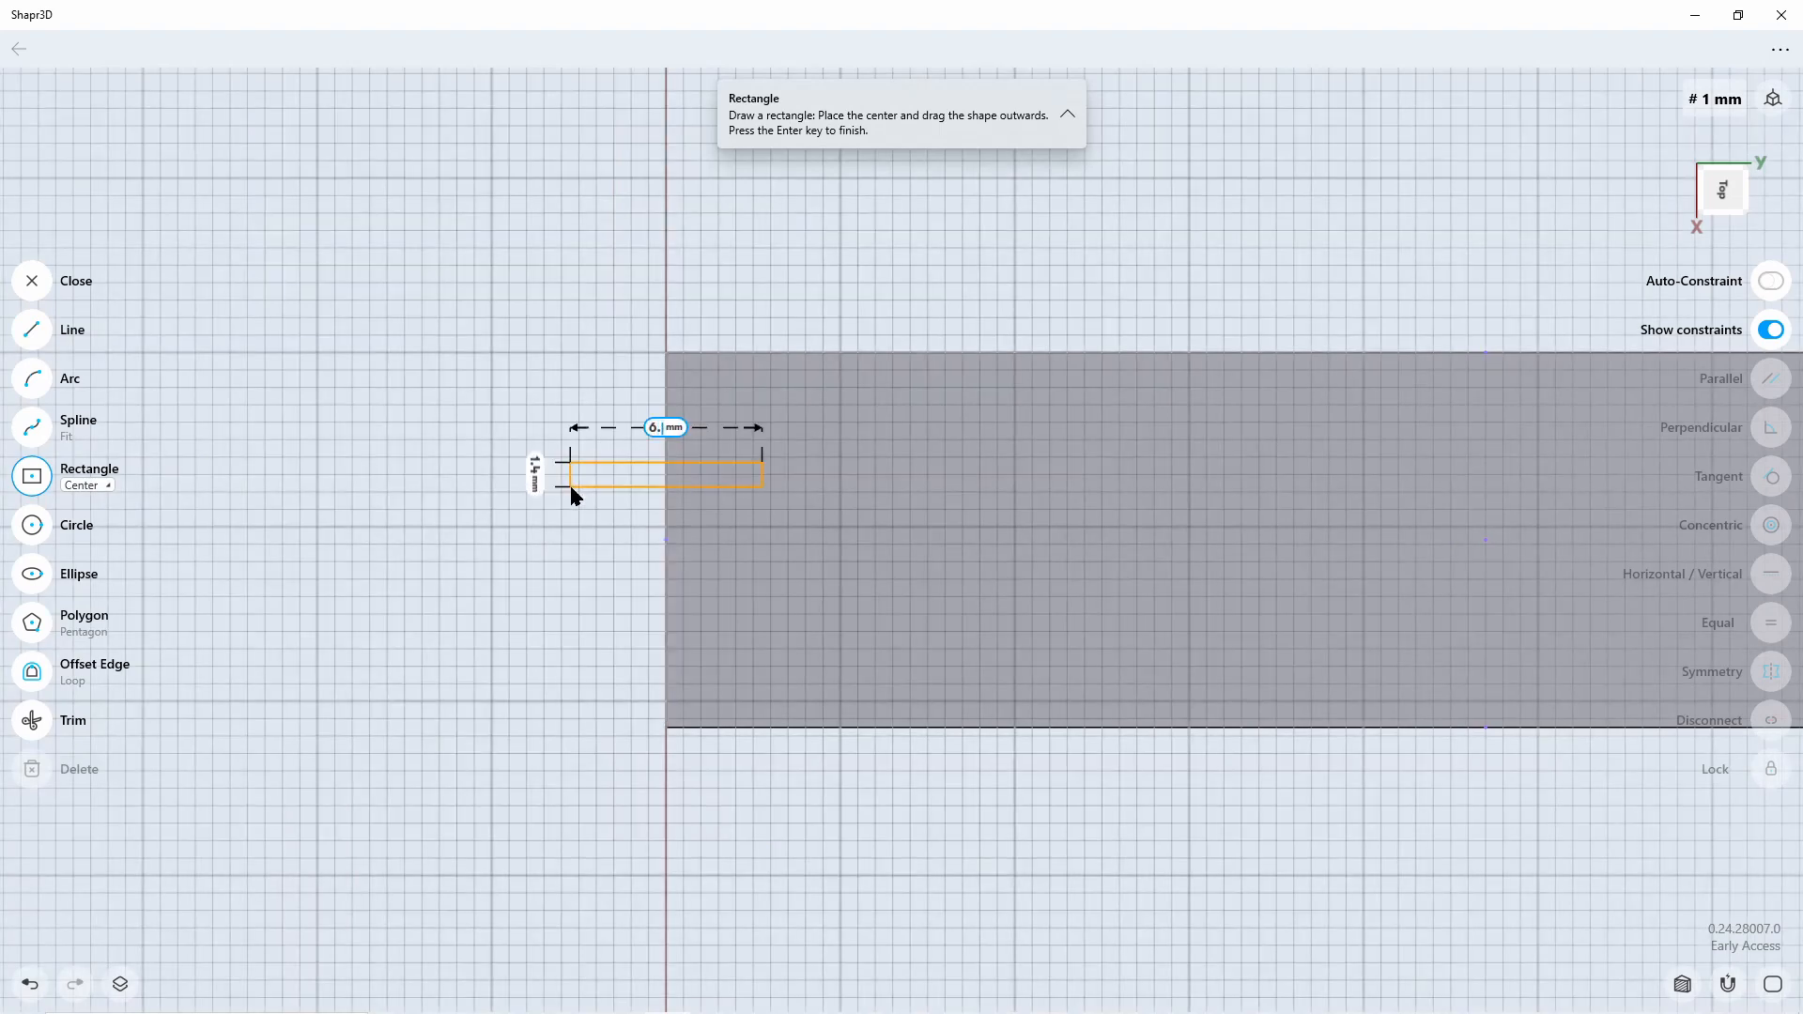
{"action": "key", "text": "Tab"}
{"action": "type", "text": "6.5"}
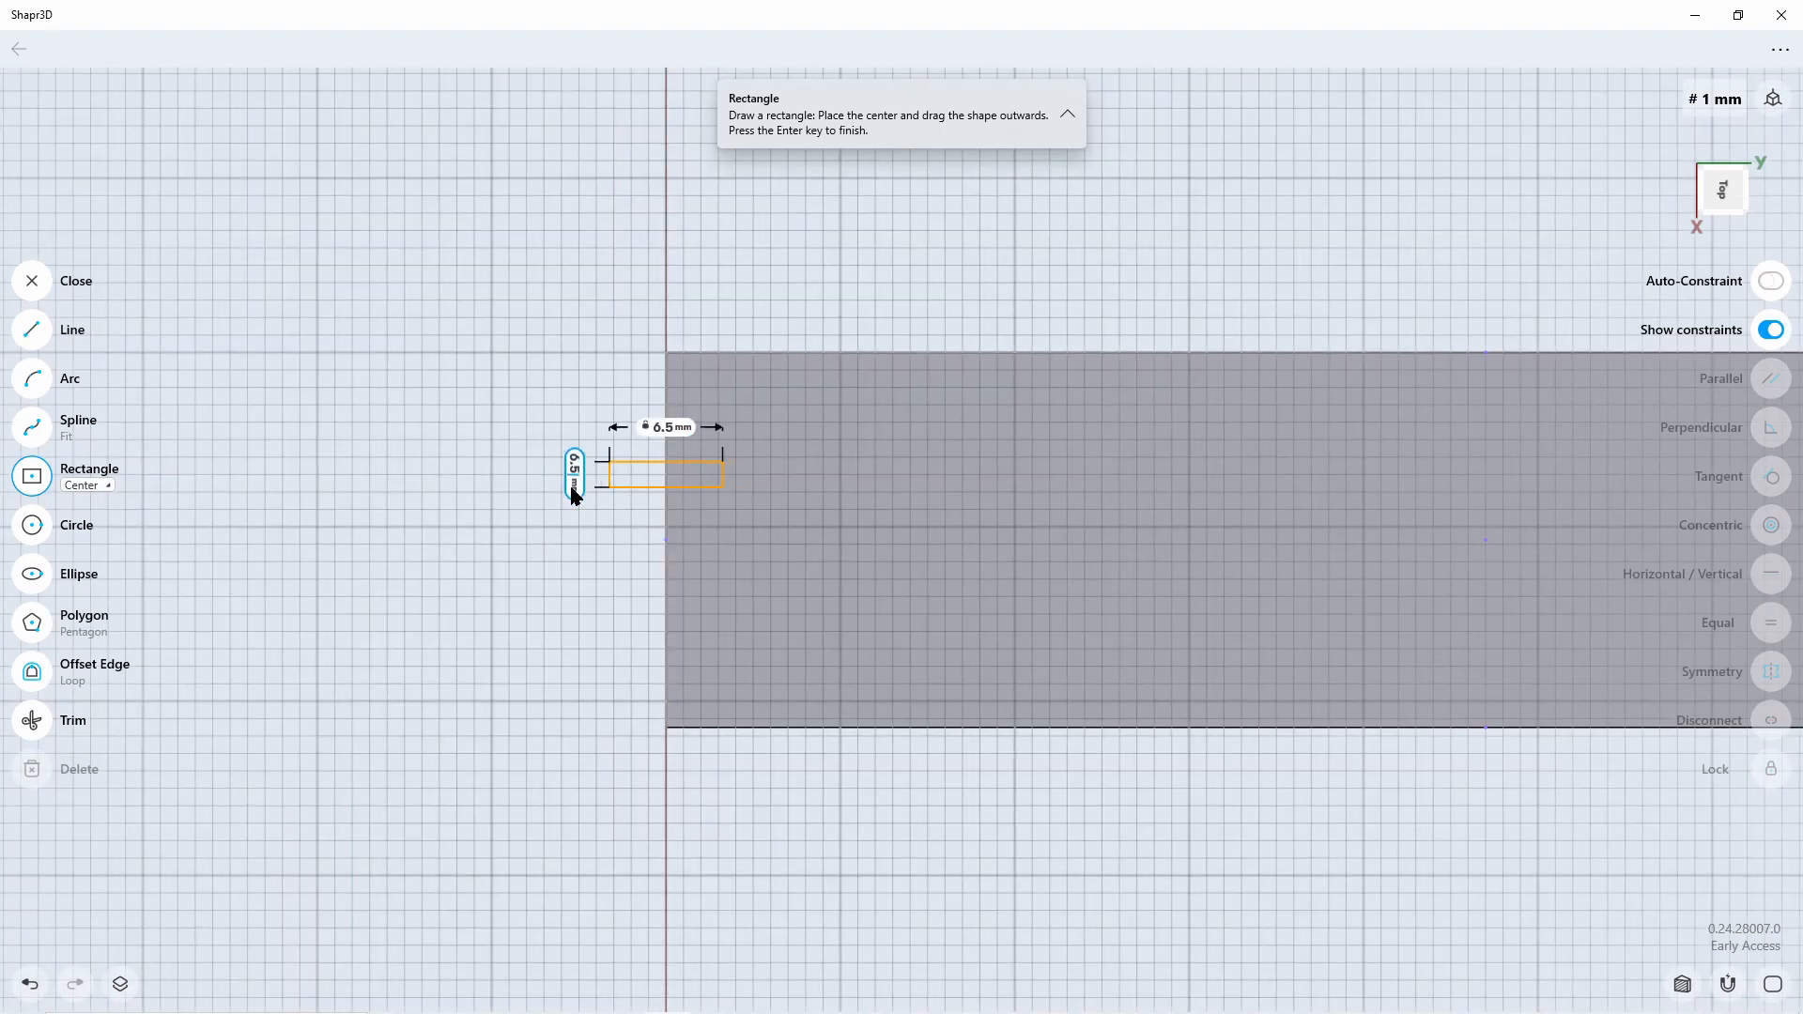
{"action": "key", "text": "Return"}
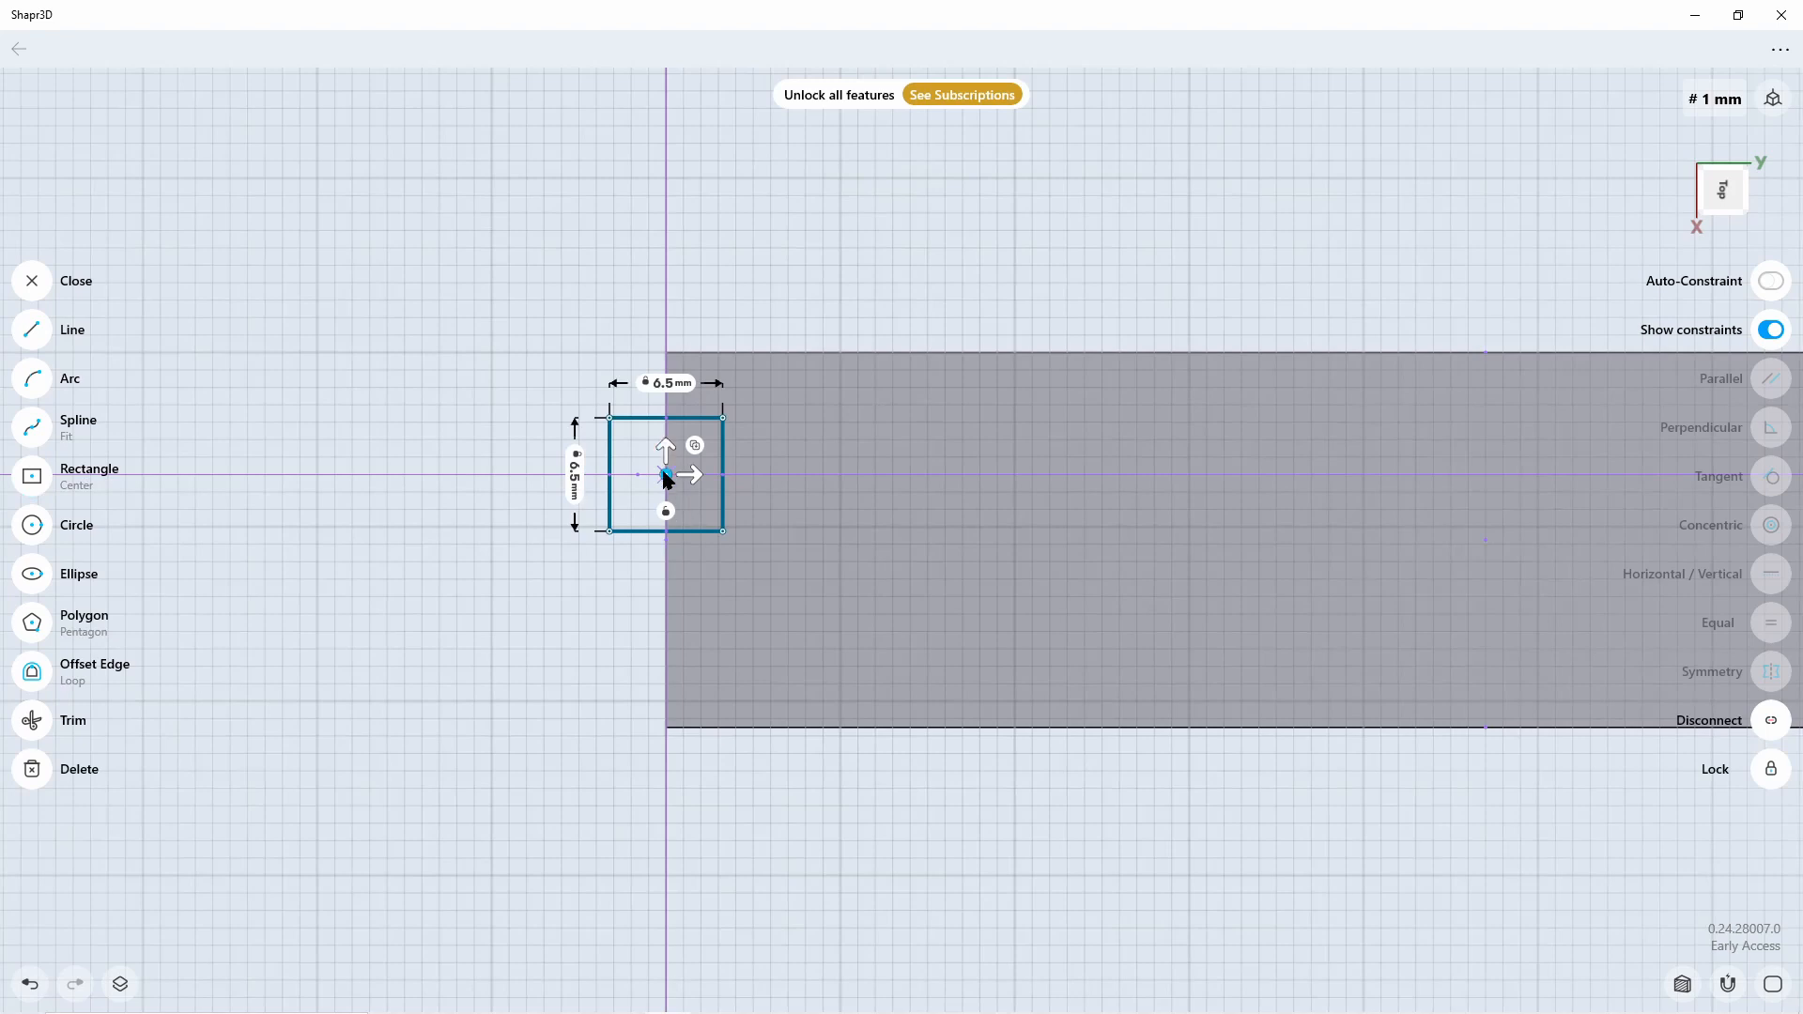
Move the 6.5 mm square fully outside the plate so one side lies along the short edge on the X axis
{"action": "left_click_drag", "start_coordinate": [664, 476], "coordinate": [609, 532]}
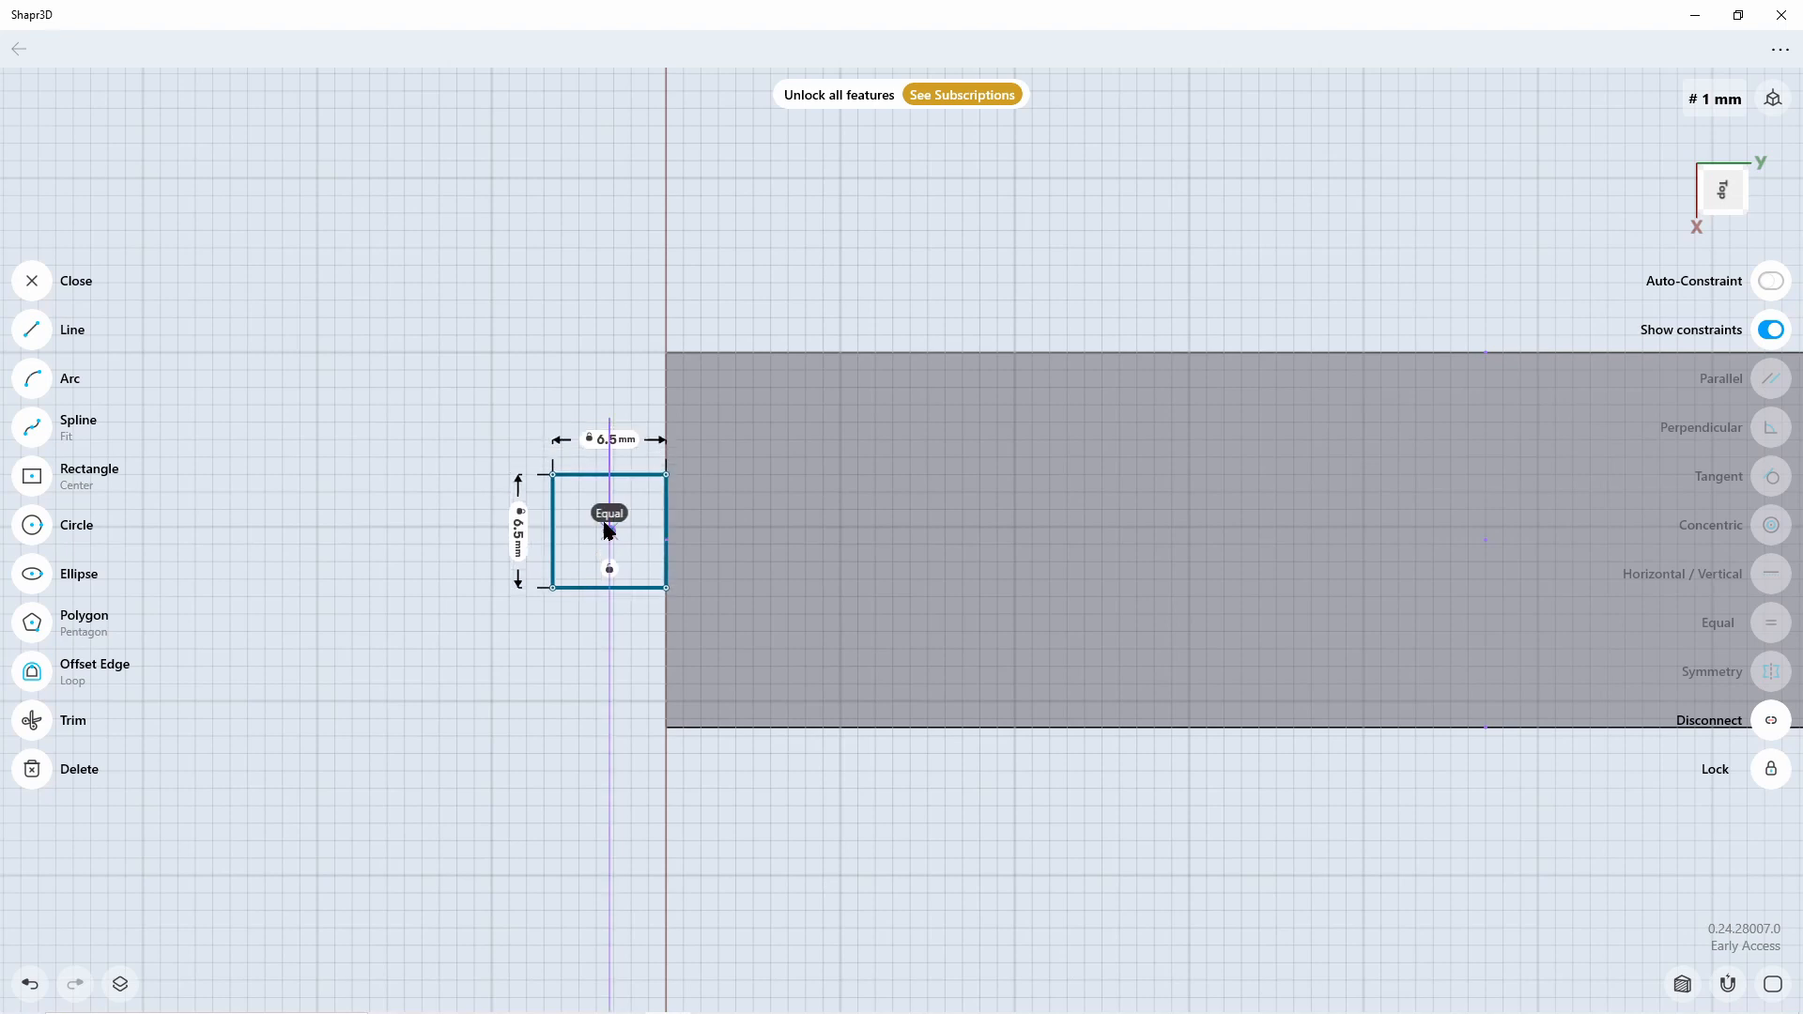
{"action": "mouse_move", "coordinate": [609, 532]}
{"action": "left_mouse_down"}
{"action": "mouse_move", "coordinate": [608, 512]}
{"action": "mouse_move", "coordinate": [611, 533]}
{"action": "left_mouse_up"}
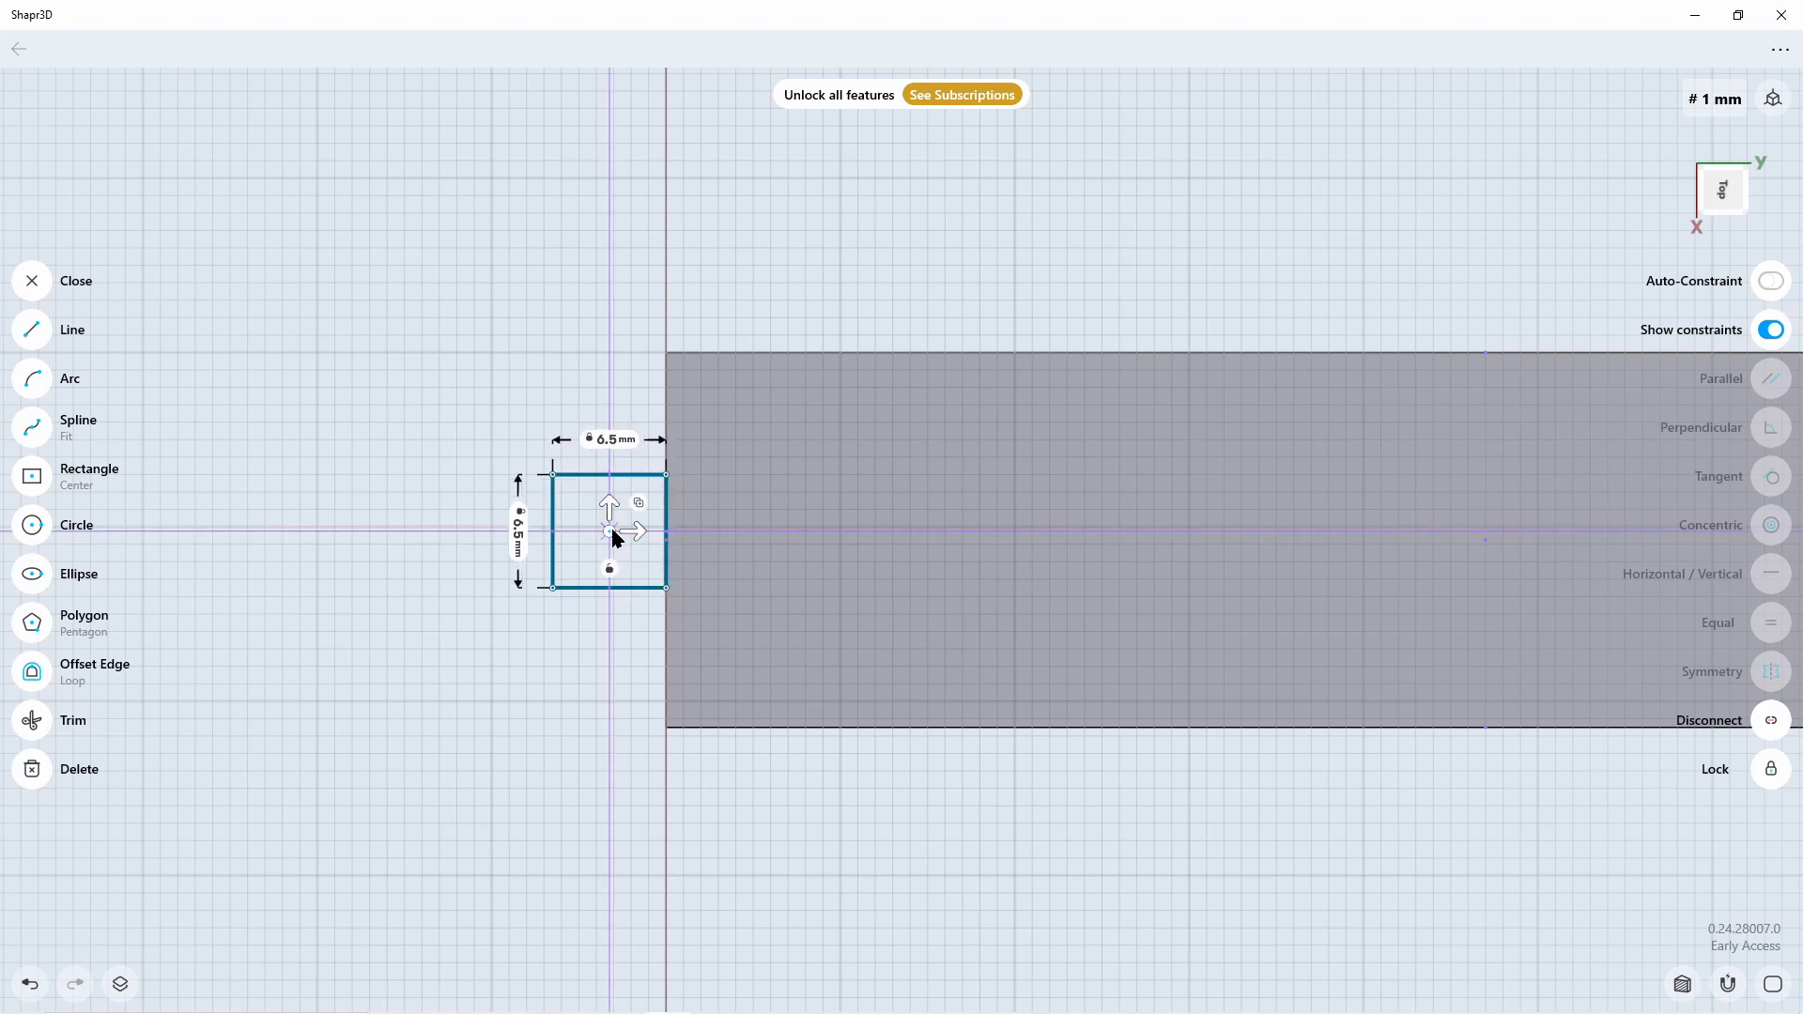
{"action": "left_click", "coordinate": [577, 646]}
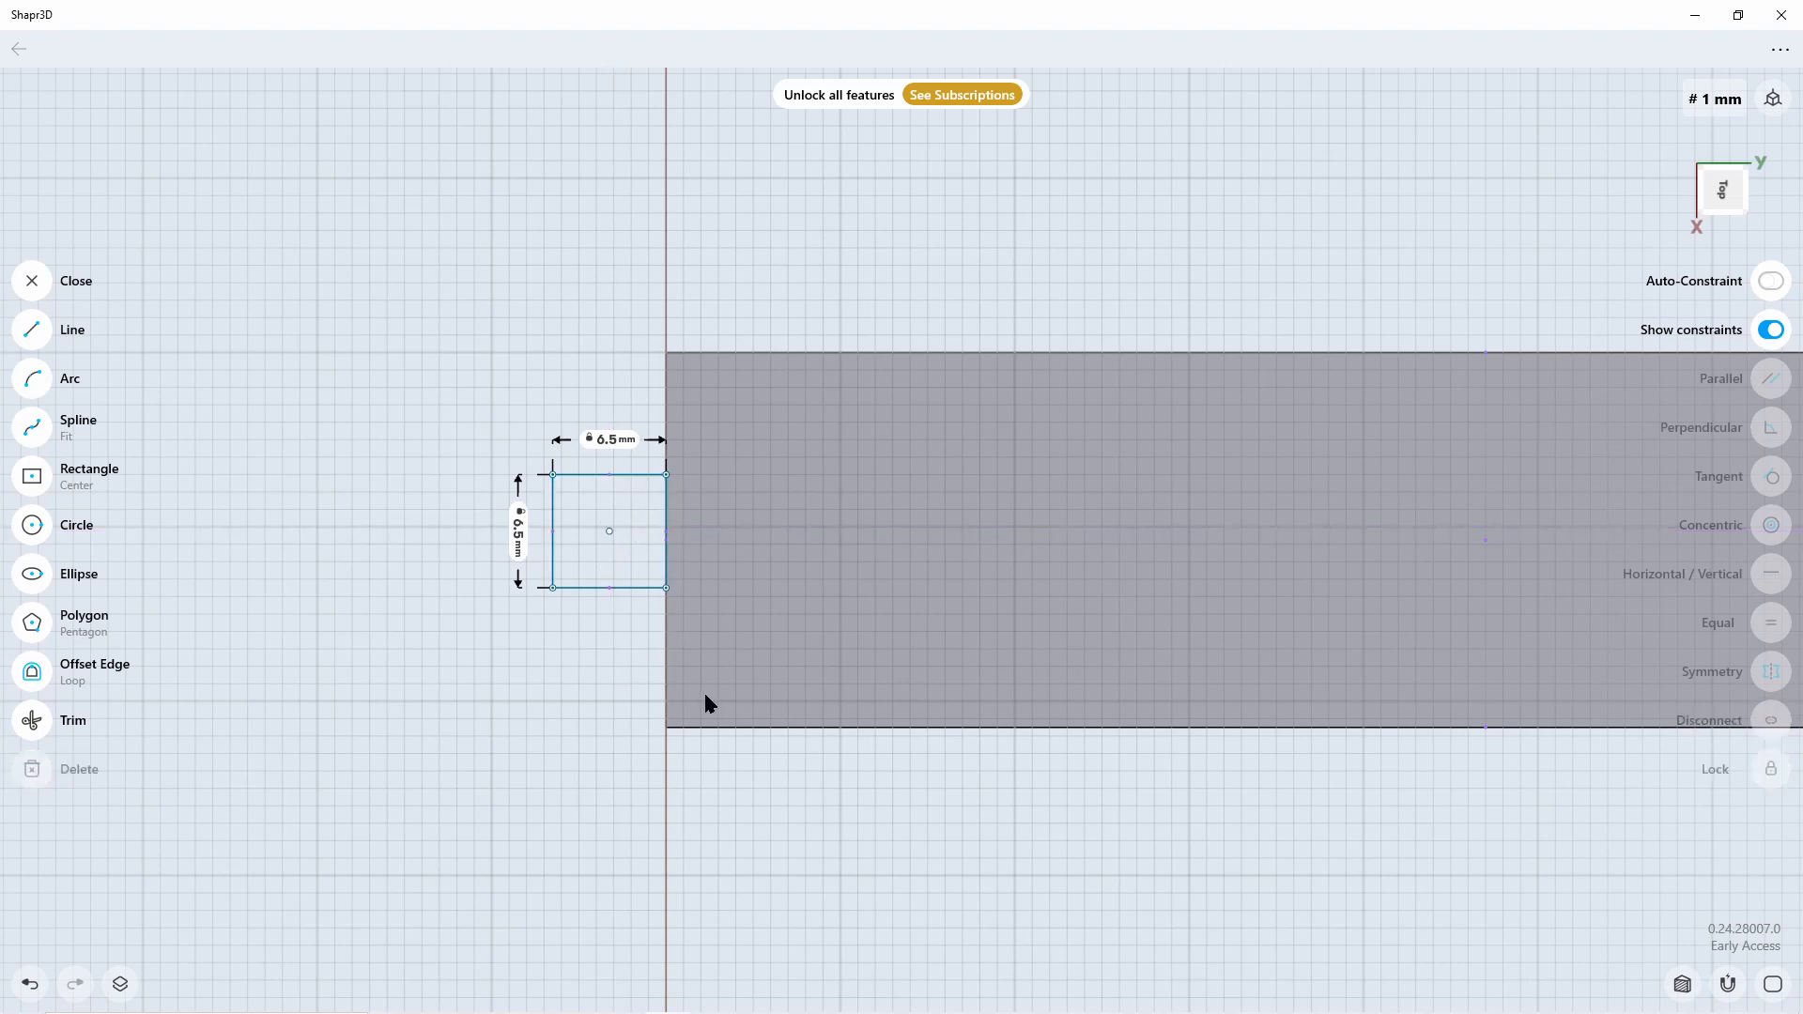
Sketch a 6.5 × 6.5 mm center rectangle on the opposite short edge and move it outside the plate with one side along that edge
{"action": "scroll", "coordinate": [896, 684], "scroll_direction": "down", "scroll_amount": 1}
{"action": "scroll", "coordinate": [901, 688], "scroll_direction": "down", "scroll_amount": 1}
{"action": "middle_click_drag", "start_coordinate": [997, 797], "coordinate": [862, 794]}
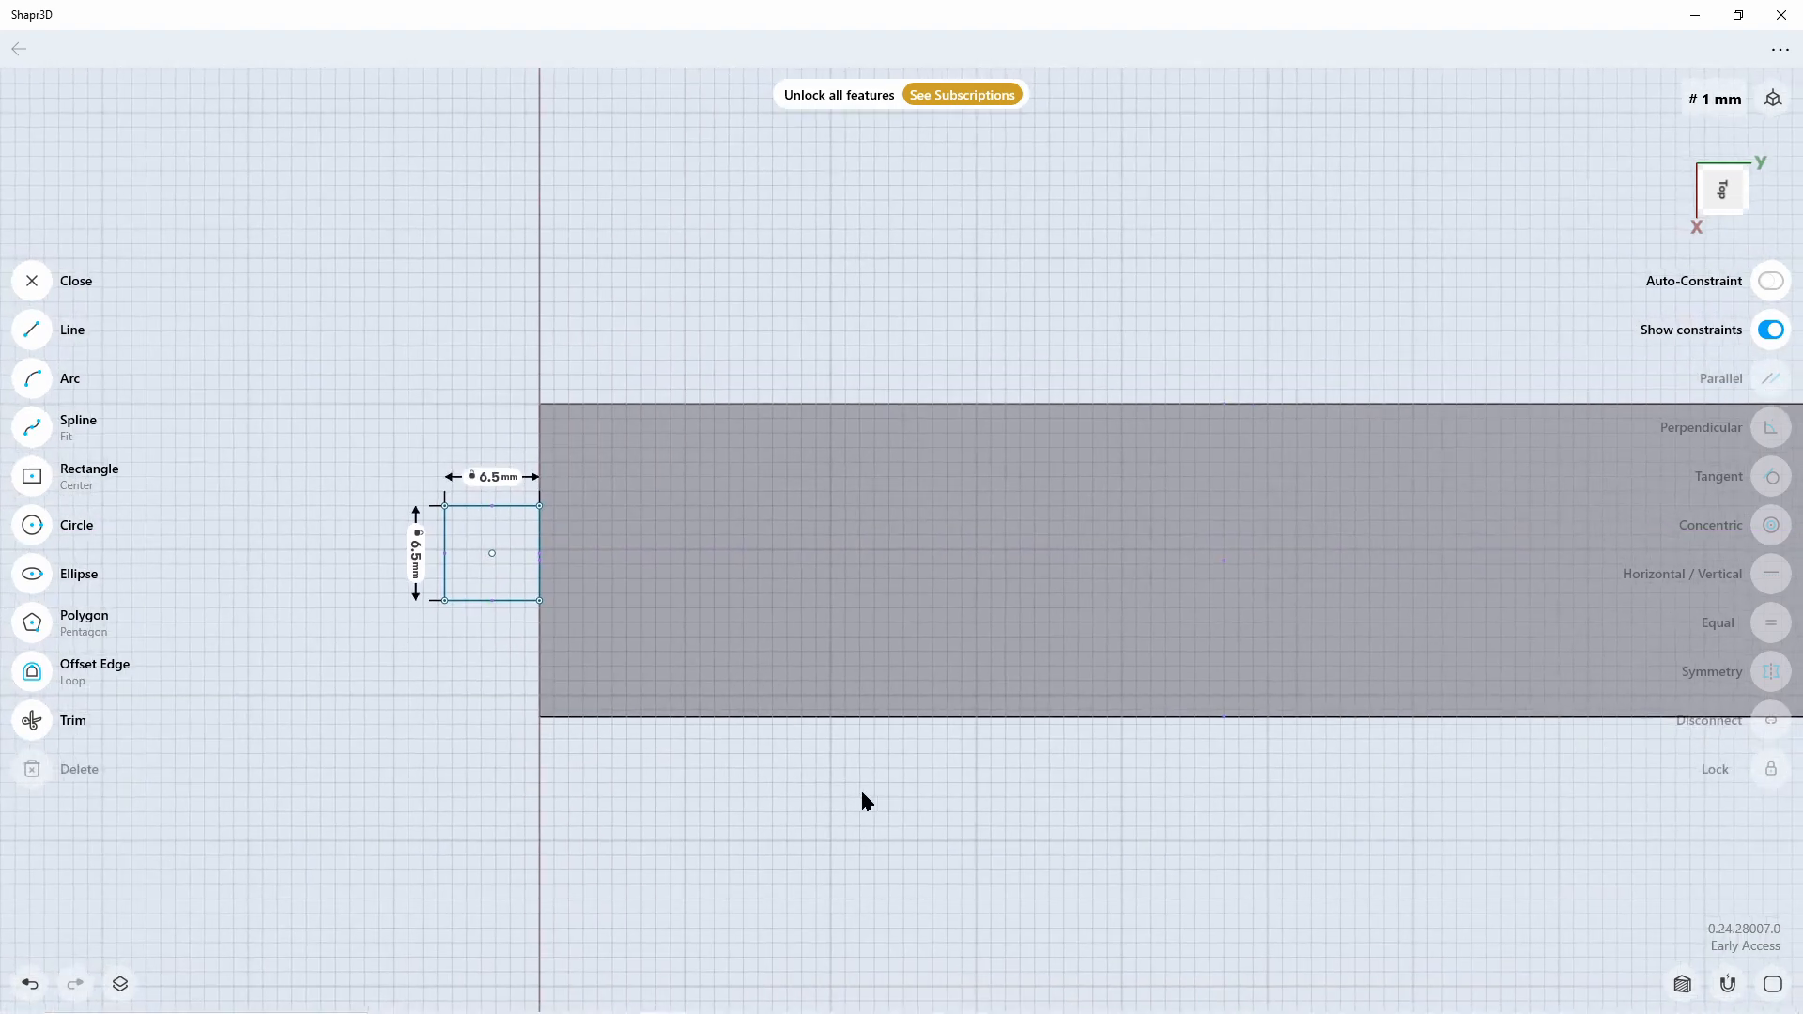
{"action": "key", "text": "r"}
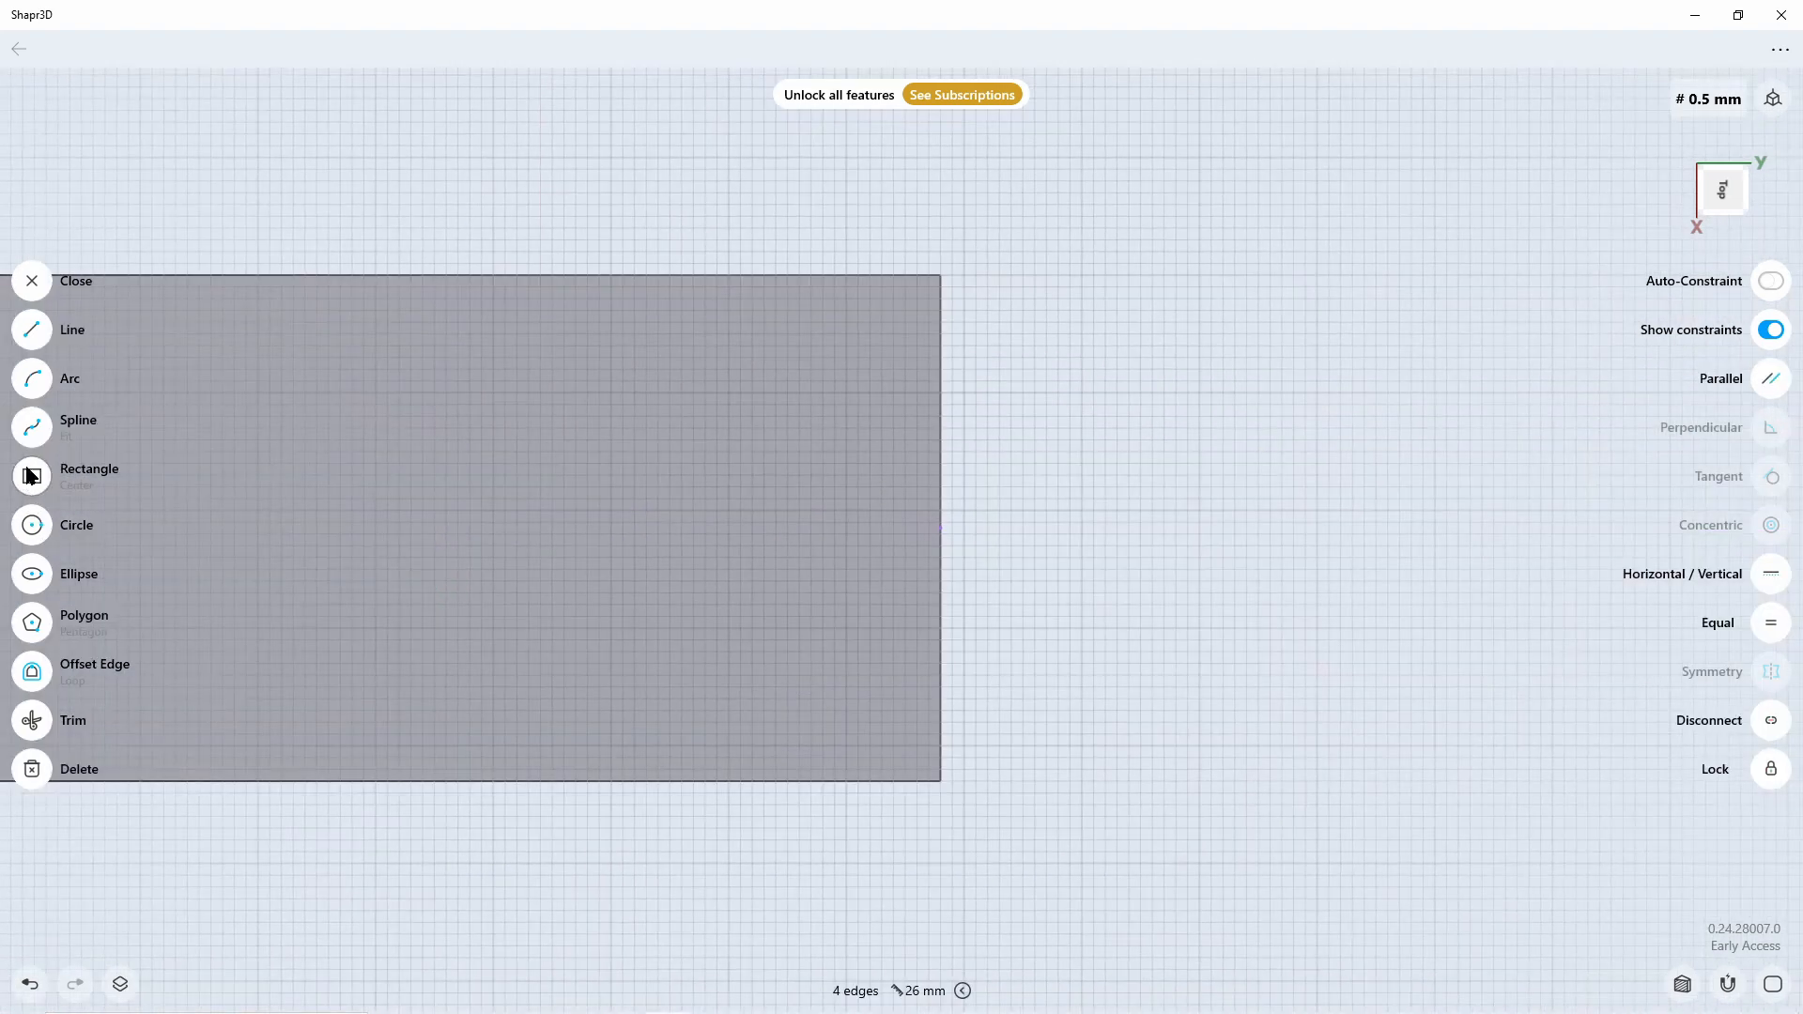
{"action": "left_click_drag", "start_coordinate": [941, 463], "coordinate": [1049, 567]}
{"action": "type", "text": "6.5"}
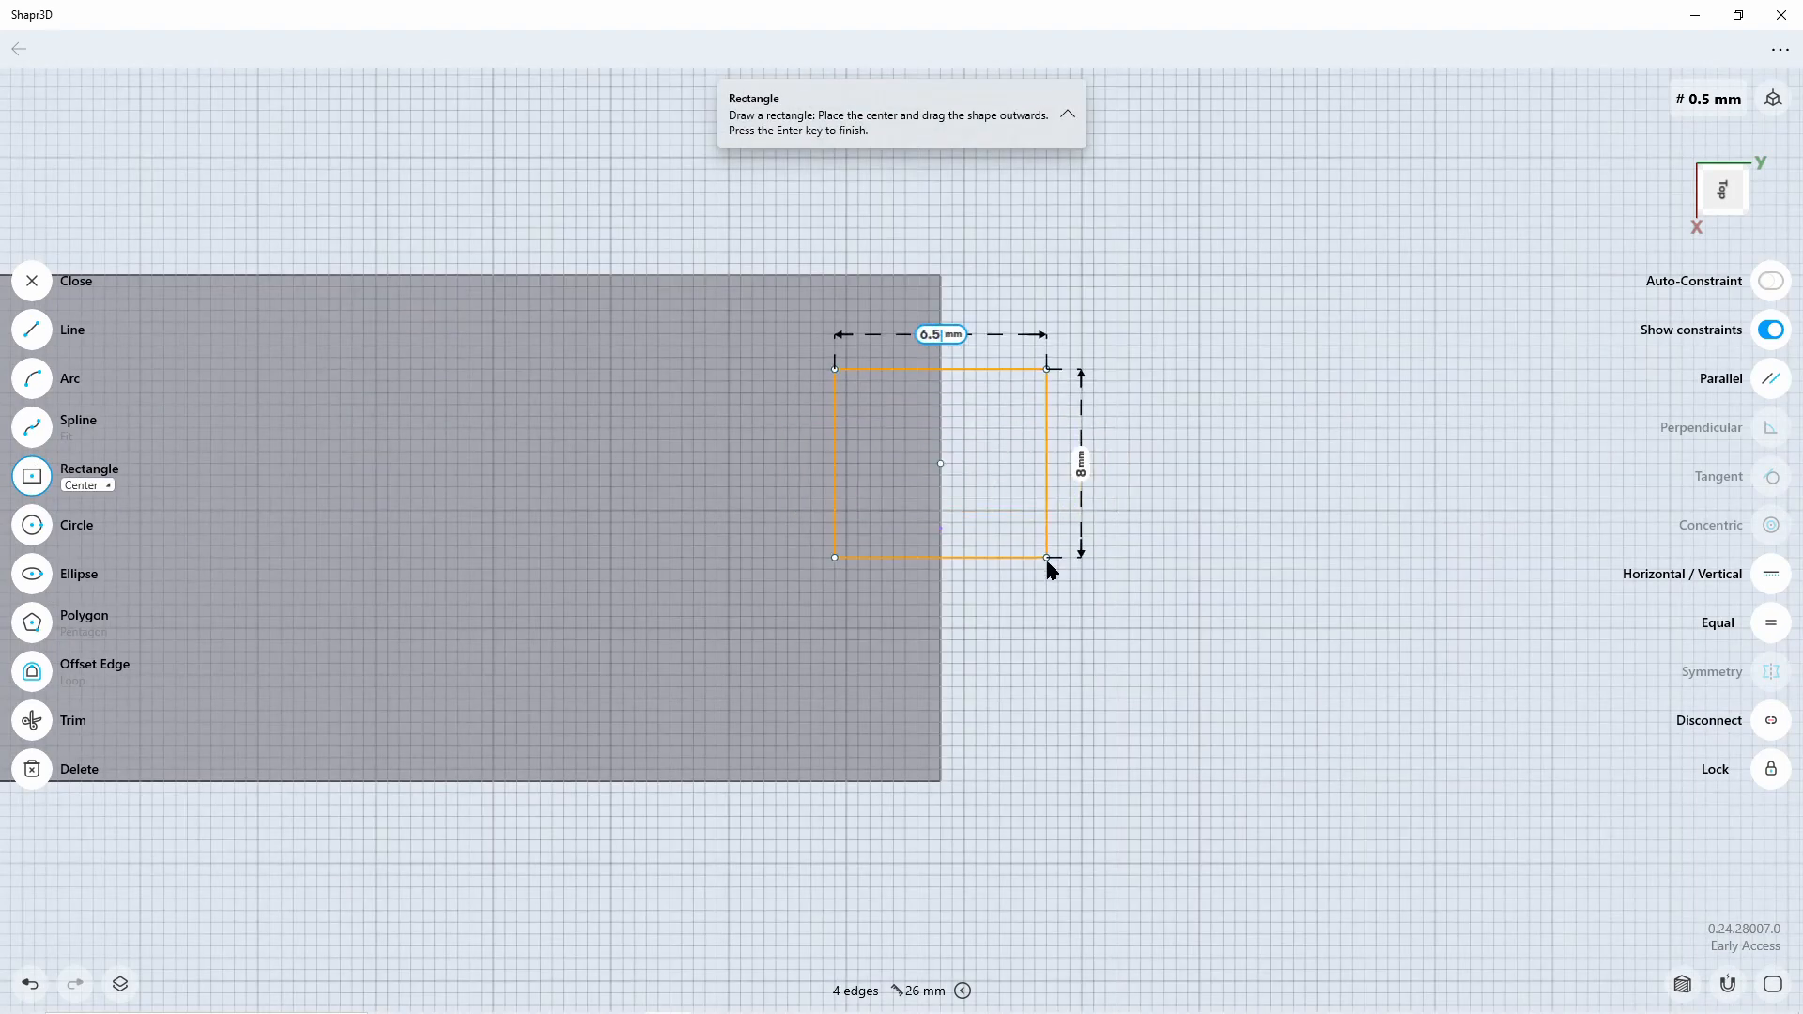
{"action": "key", "text": "Tab"}
{"action": "type", "text": "6.5"}
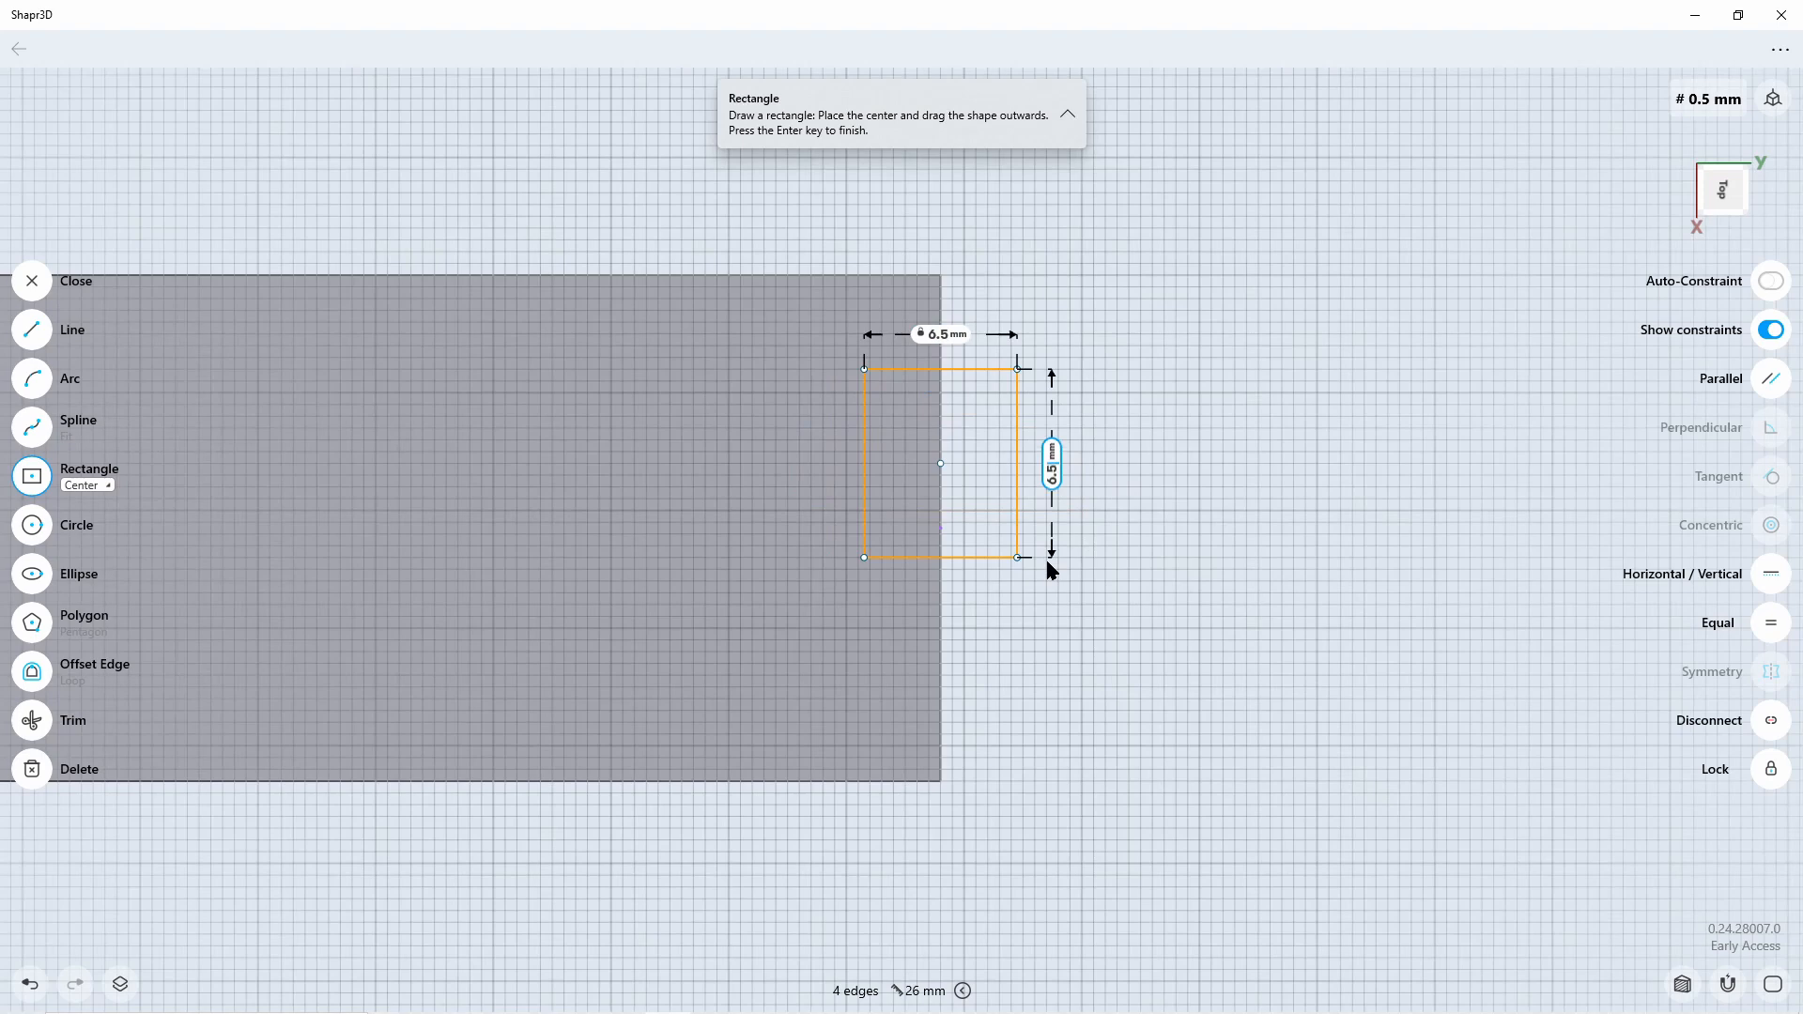
{"action": "key", "text": "Return"}
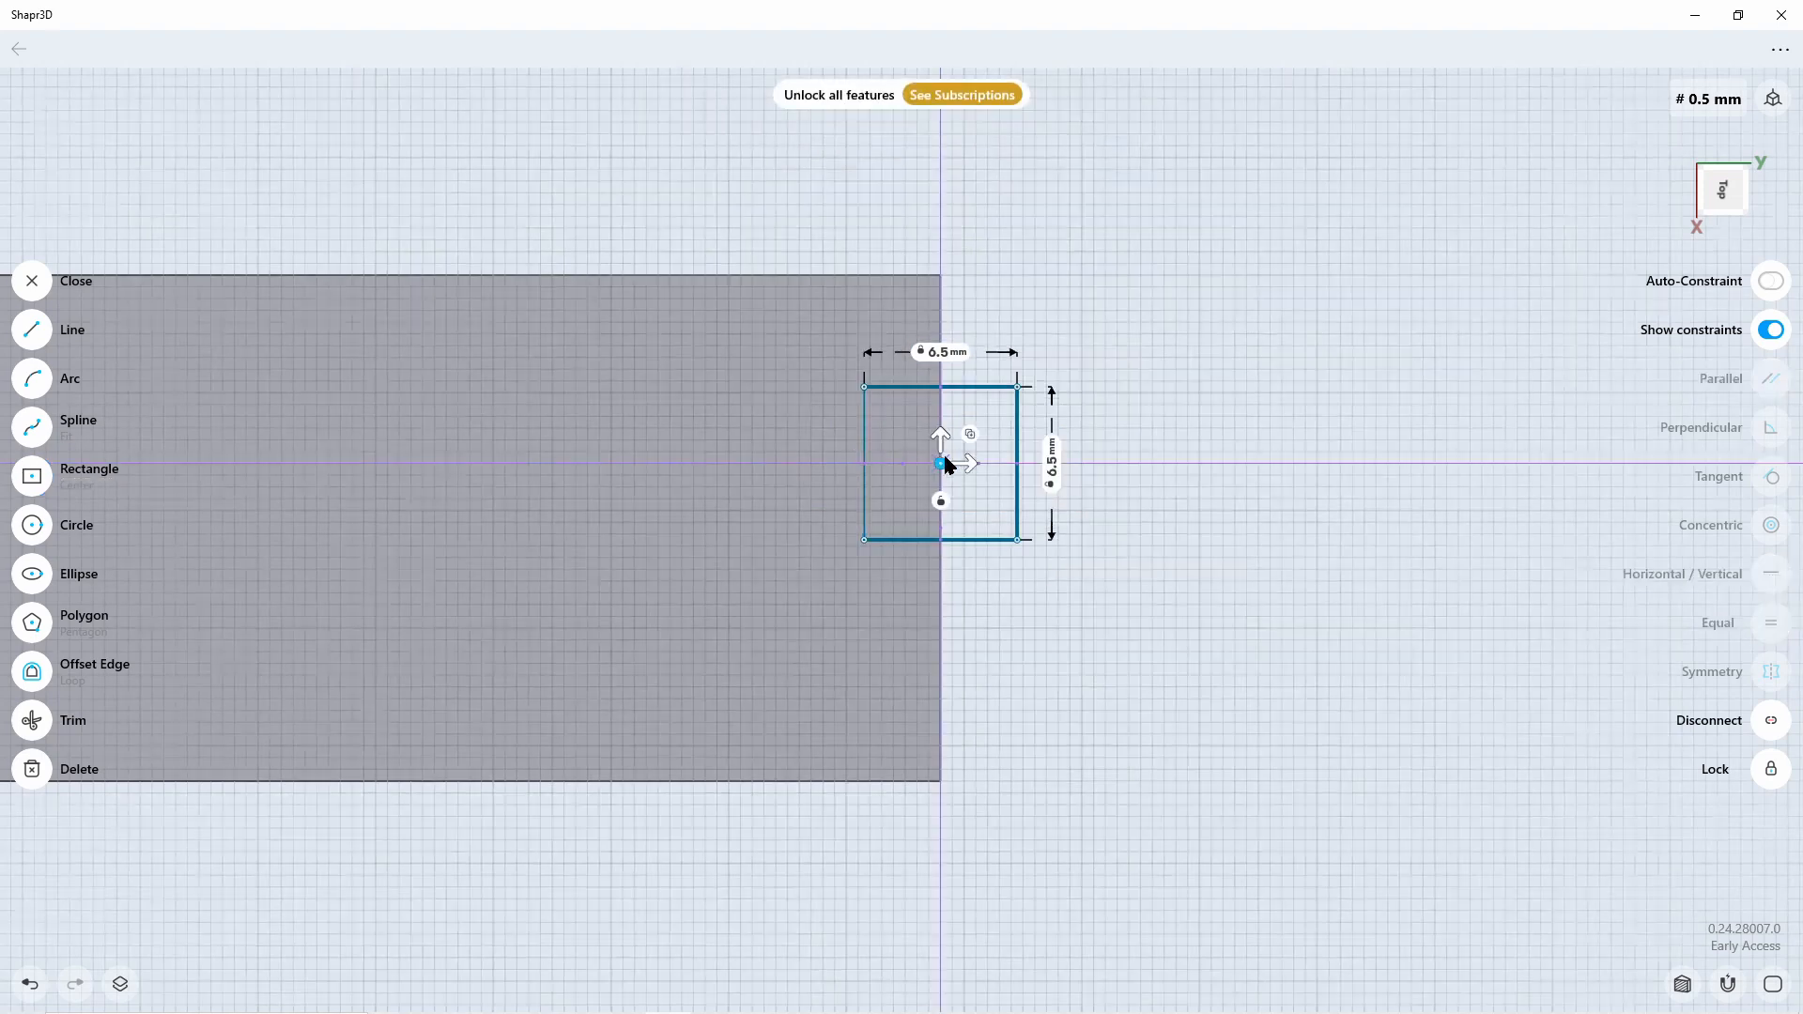
{"action": "left_click_drag", "start_coordinate": [942, 464], "coordinate": [1019, 545]}
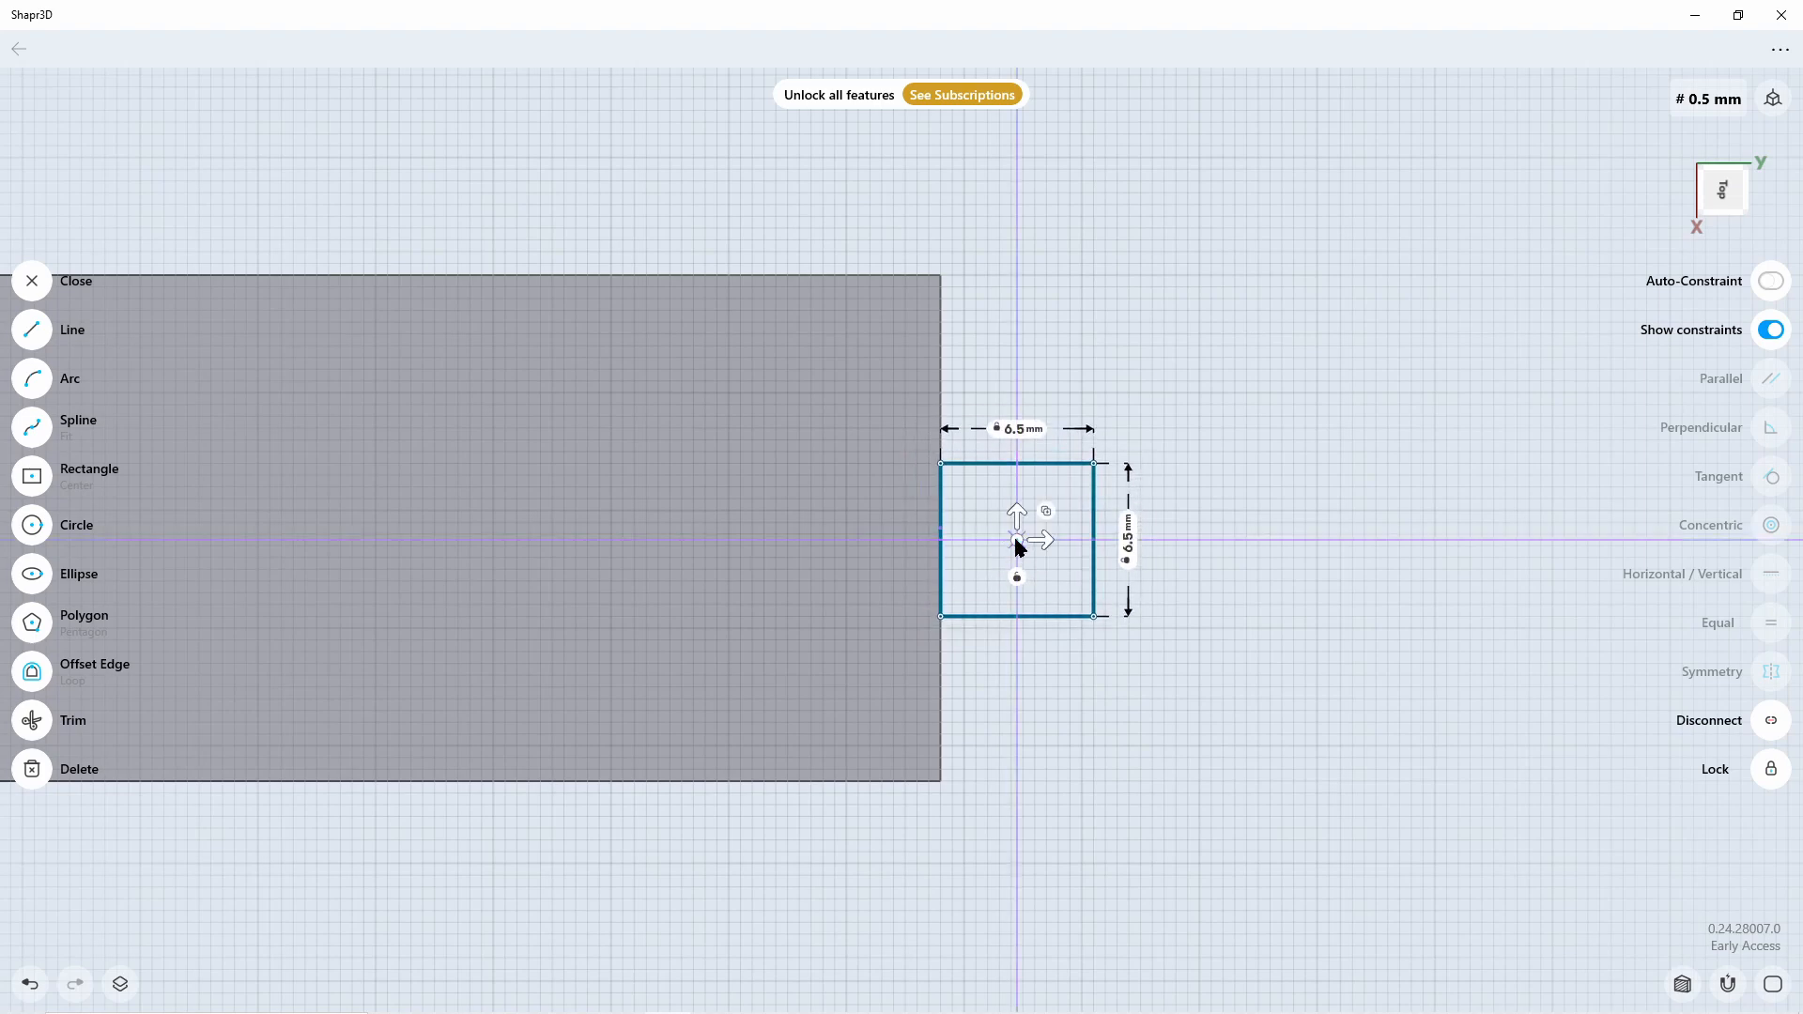
{"action": "left_click", "coordinate": [1104, 754]}
Finish sketching and leave the sketch with the two 6.5 mm squares
{"action": "middle_click_drag", "start_coordinate": [1055, 808], "coordinate": [942, 696]}
{"action": "mouse_move", "coordinate": [540, 789]}
{"action": "right_mouse_down"}
{"action": "mouse_move", "coordinate": [575, 737]}
{"action": "mouse_move", "coordinate": [447, 656]}
{"action": "mouse_move", "coordinate": [447, 632]}
{"action": "mouse_move", "coordinate": [451, 765]}
{"action": "mouse_move", "coordinate": [455, 729]}
{"action": "right_mouse_up"}
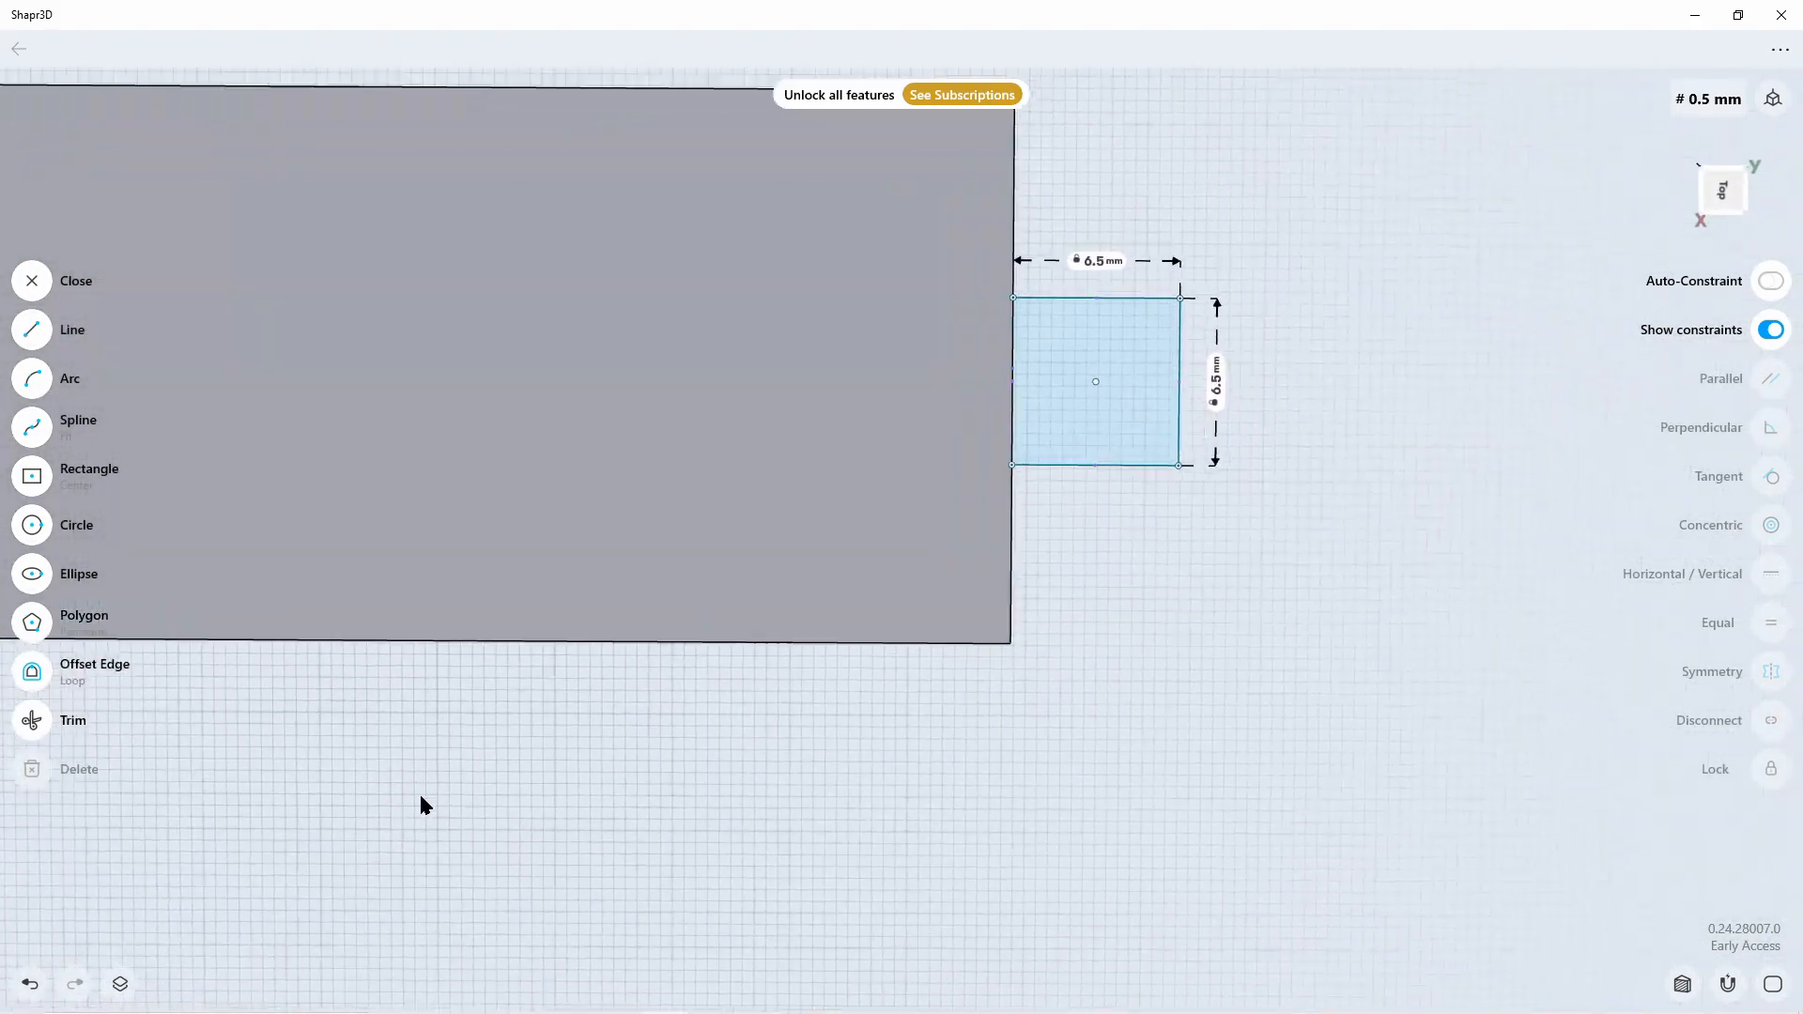
{"action": "mouse_move", "coordinate": [421, 805]}
{"action": "right_mouse_down"}
{"action": "mouse_move", "coordinate": [680, 870]}
{"action": "mouse_move", "coordinate": [672, 764]}
{"action": "mouse_move", "coordinate": [623, 752]}
{"action": "mouse_move", "coordinate": [540, 767]}
{"action": "mouse_move", "coordinate": [663, 818]}
{"action": "right_mouse_up"}
{"action": "right_click_drag", "start_coordinate": [761, 772], "coordinate": [690, 737]}
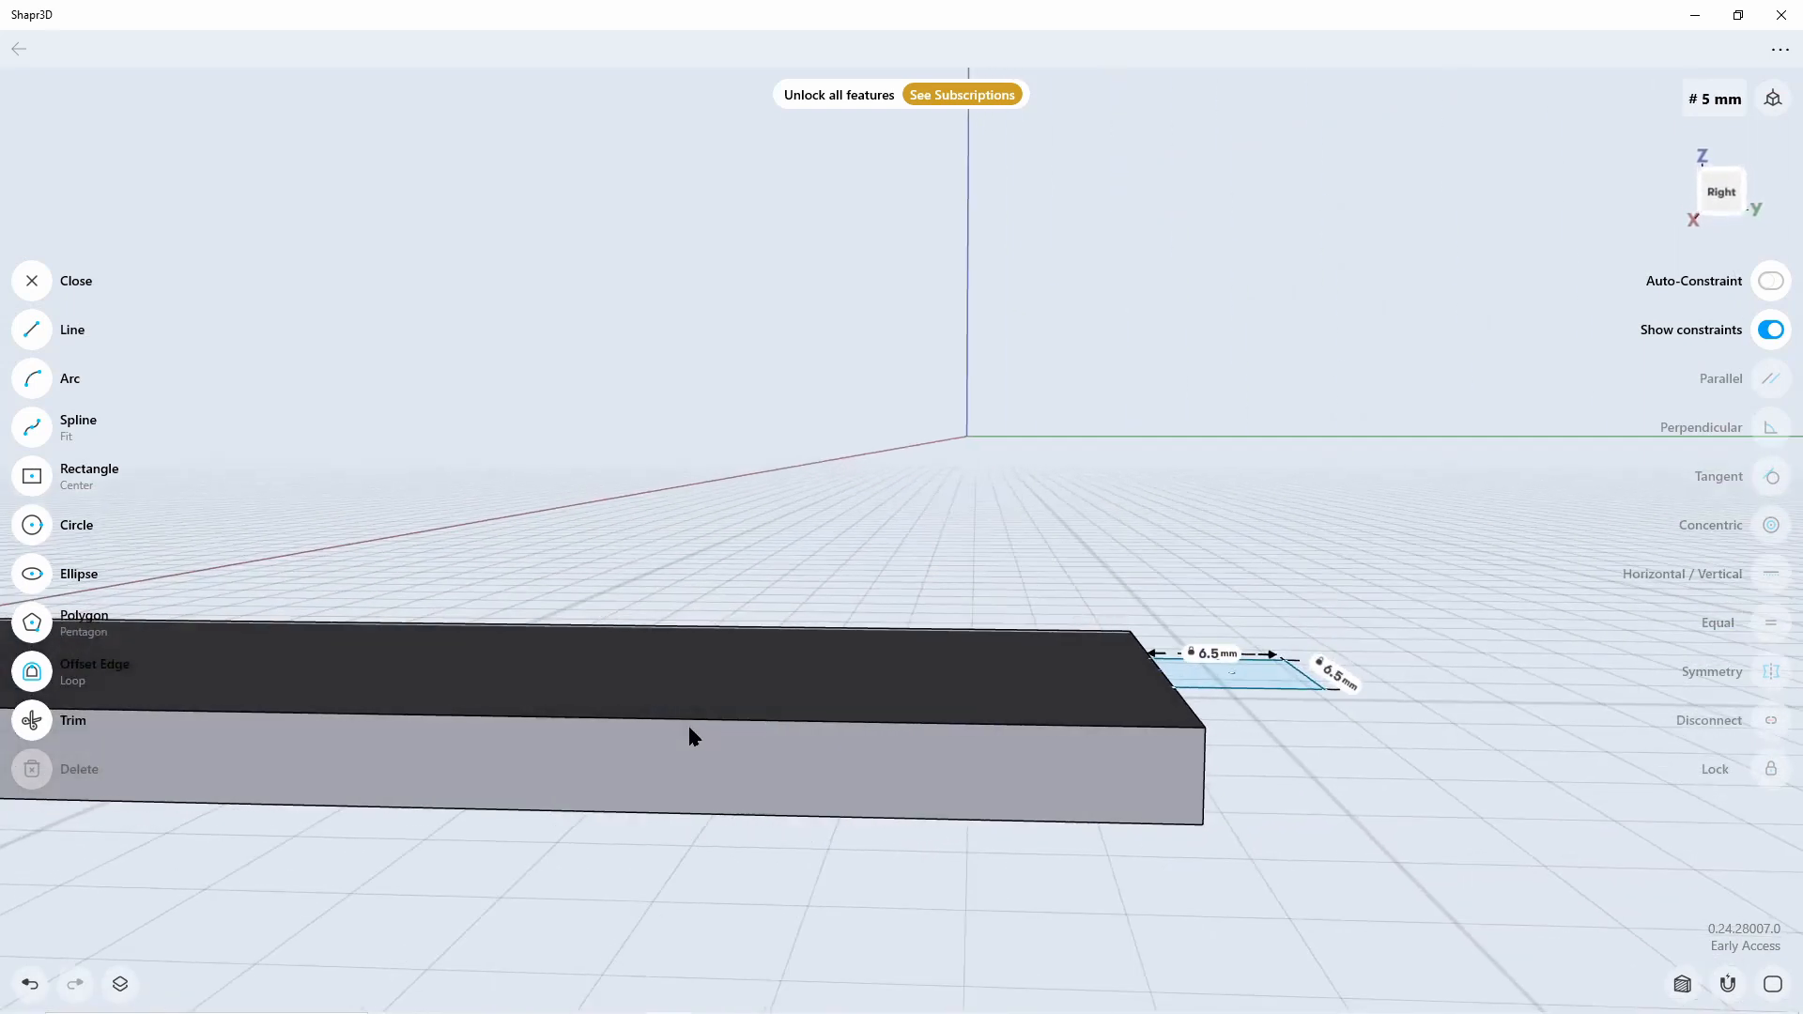
{"action": "left_click", "coordinate": [1074, 756]}
{"action": "left_click", "coordinate": [933, 672]}
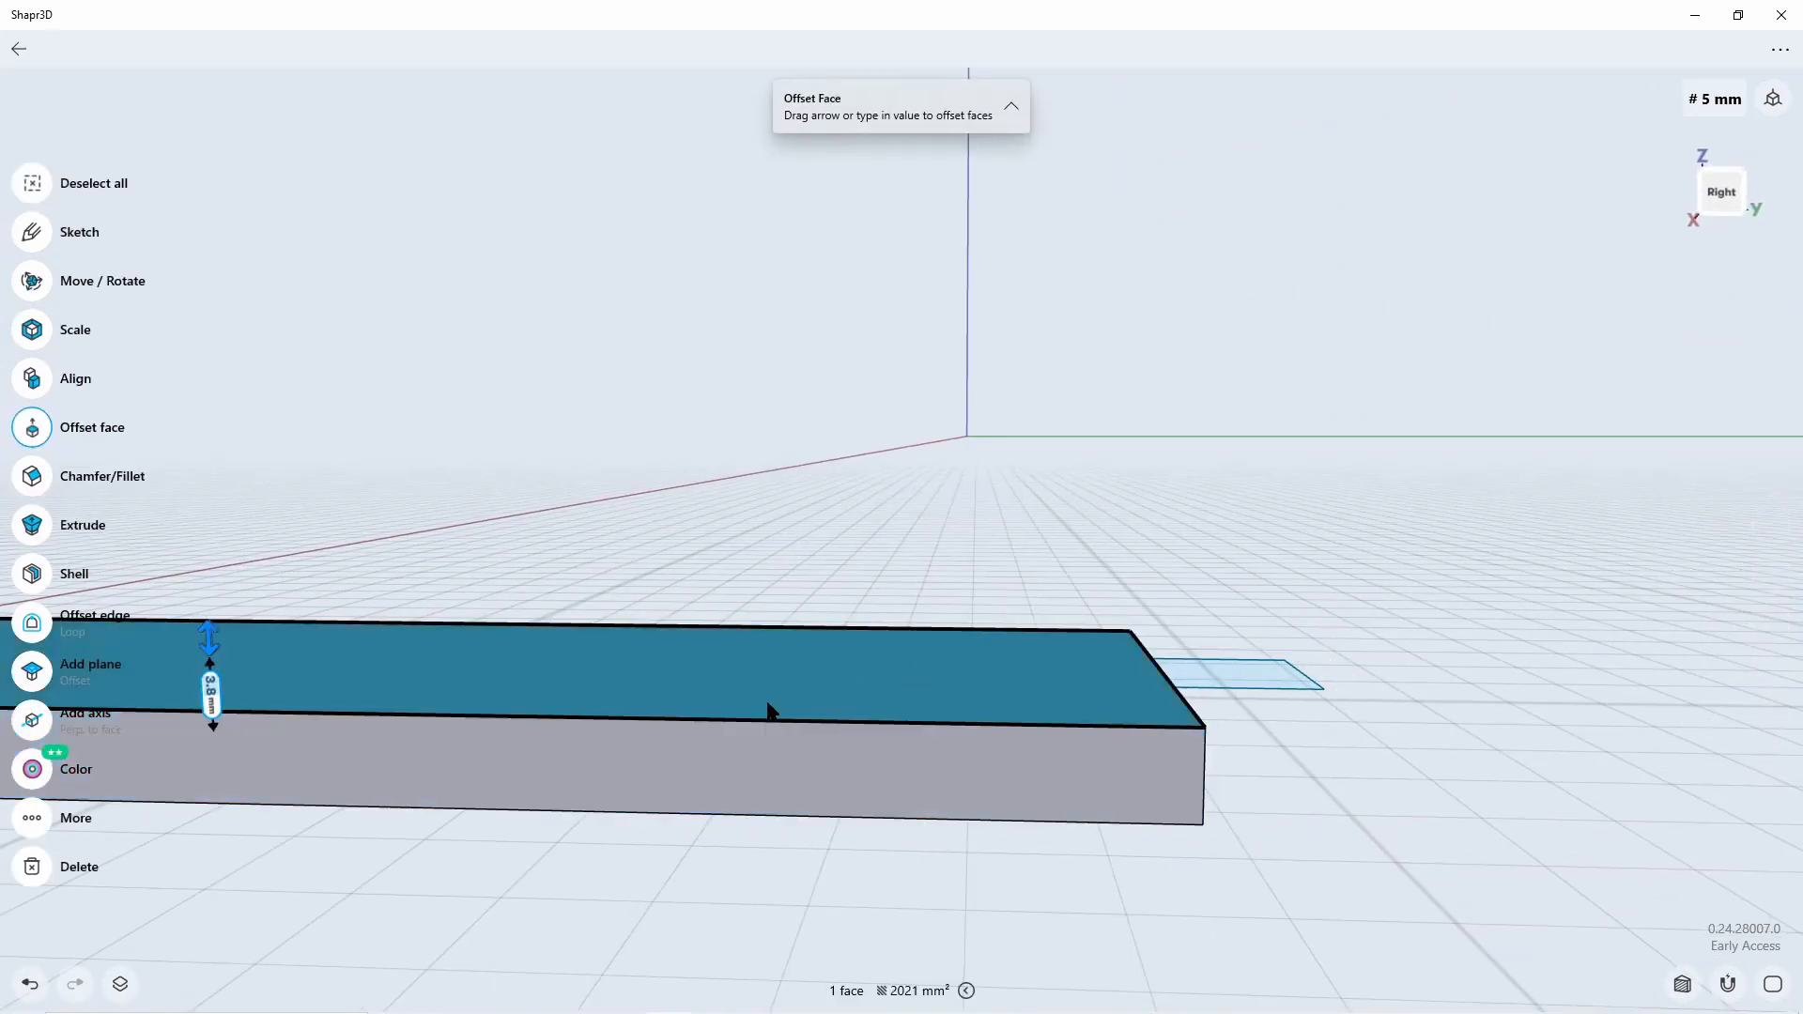
{"action": "left_click", "coordinate": [1211, 691]}
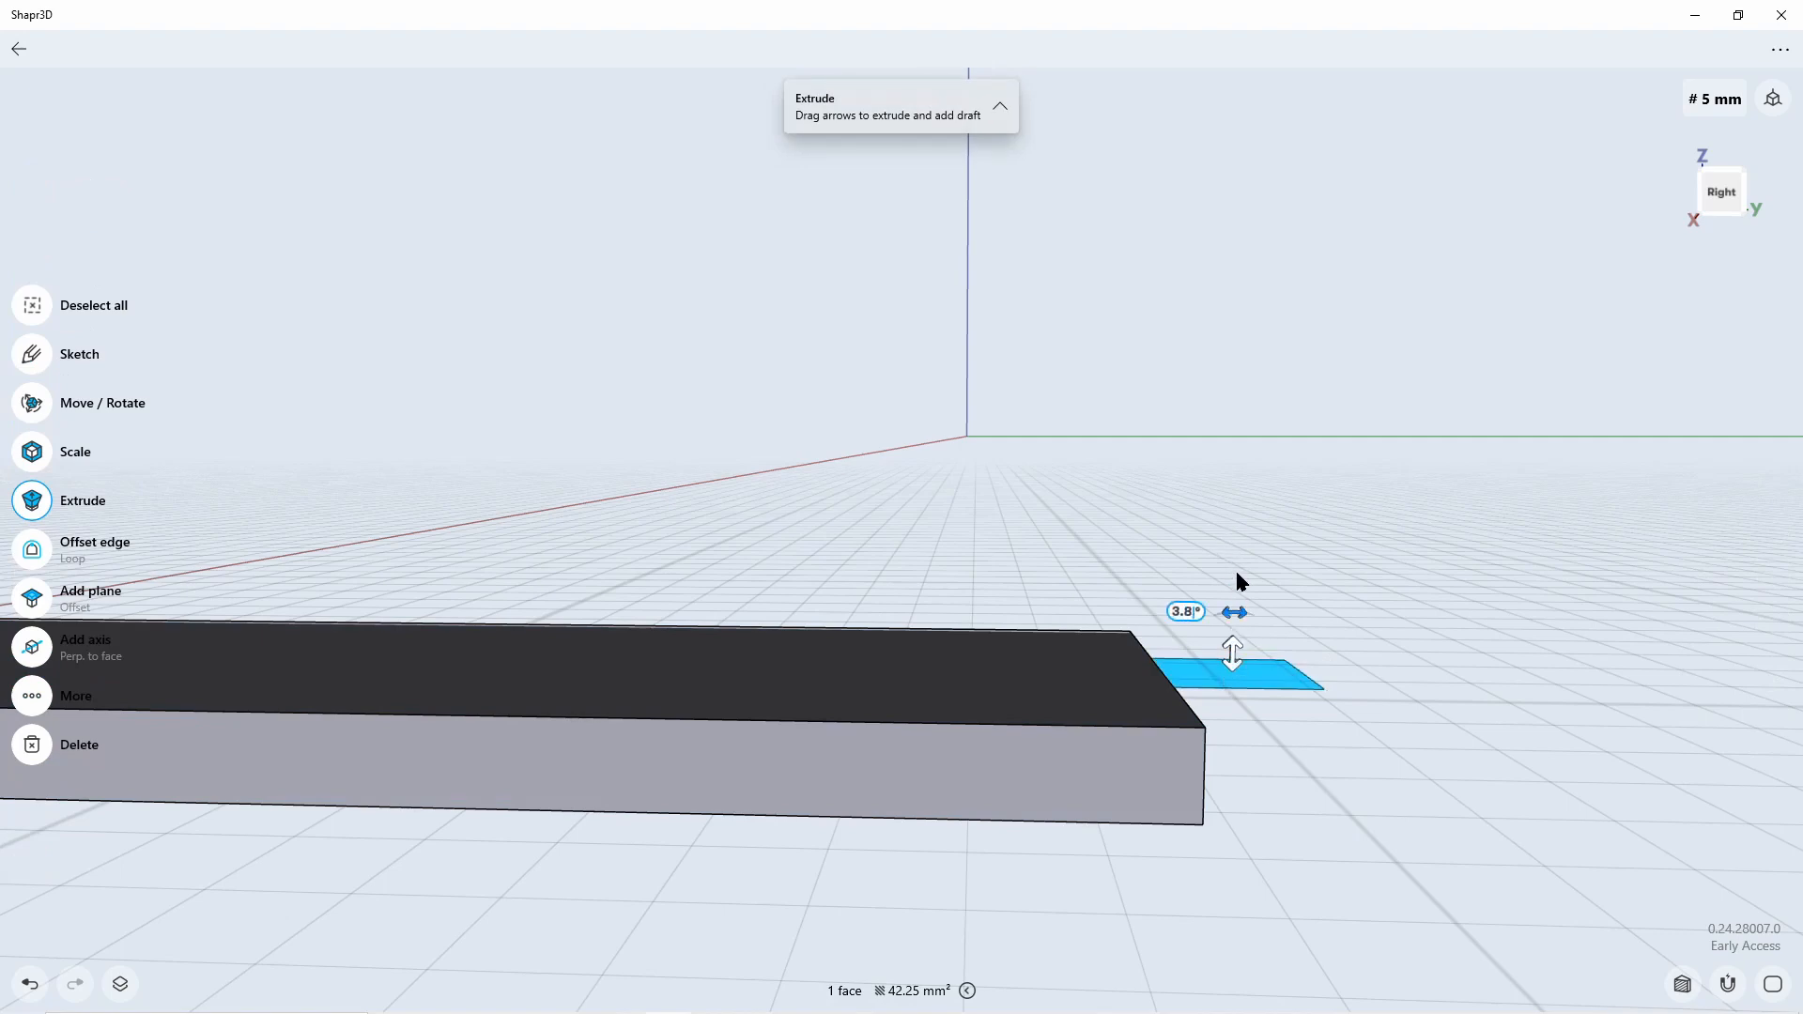
{"action": "key", "text": "Escape"}
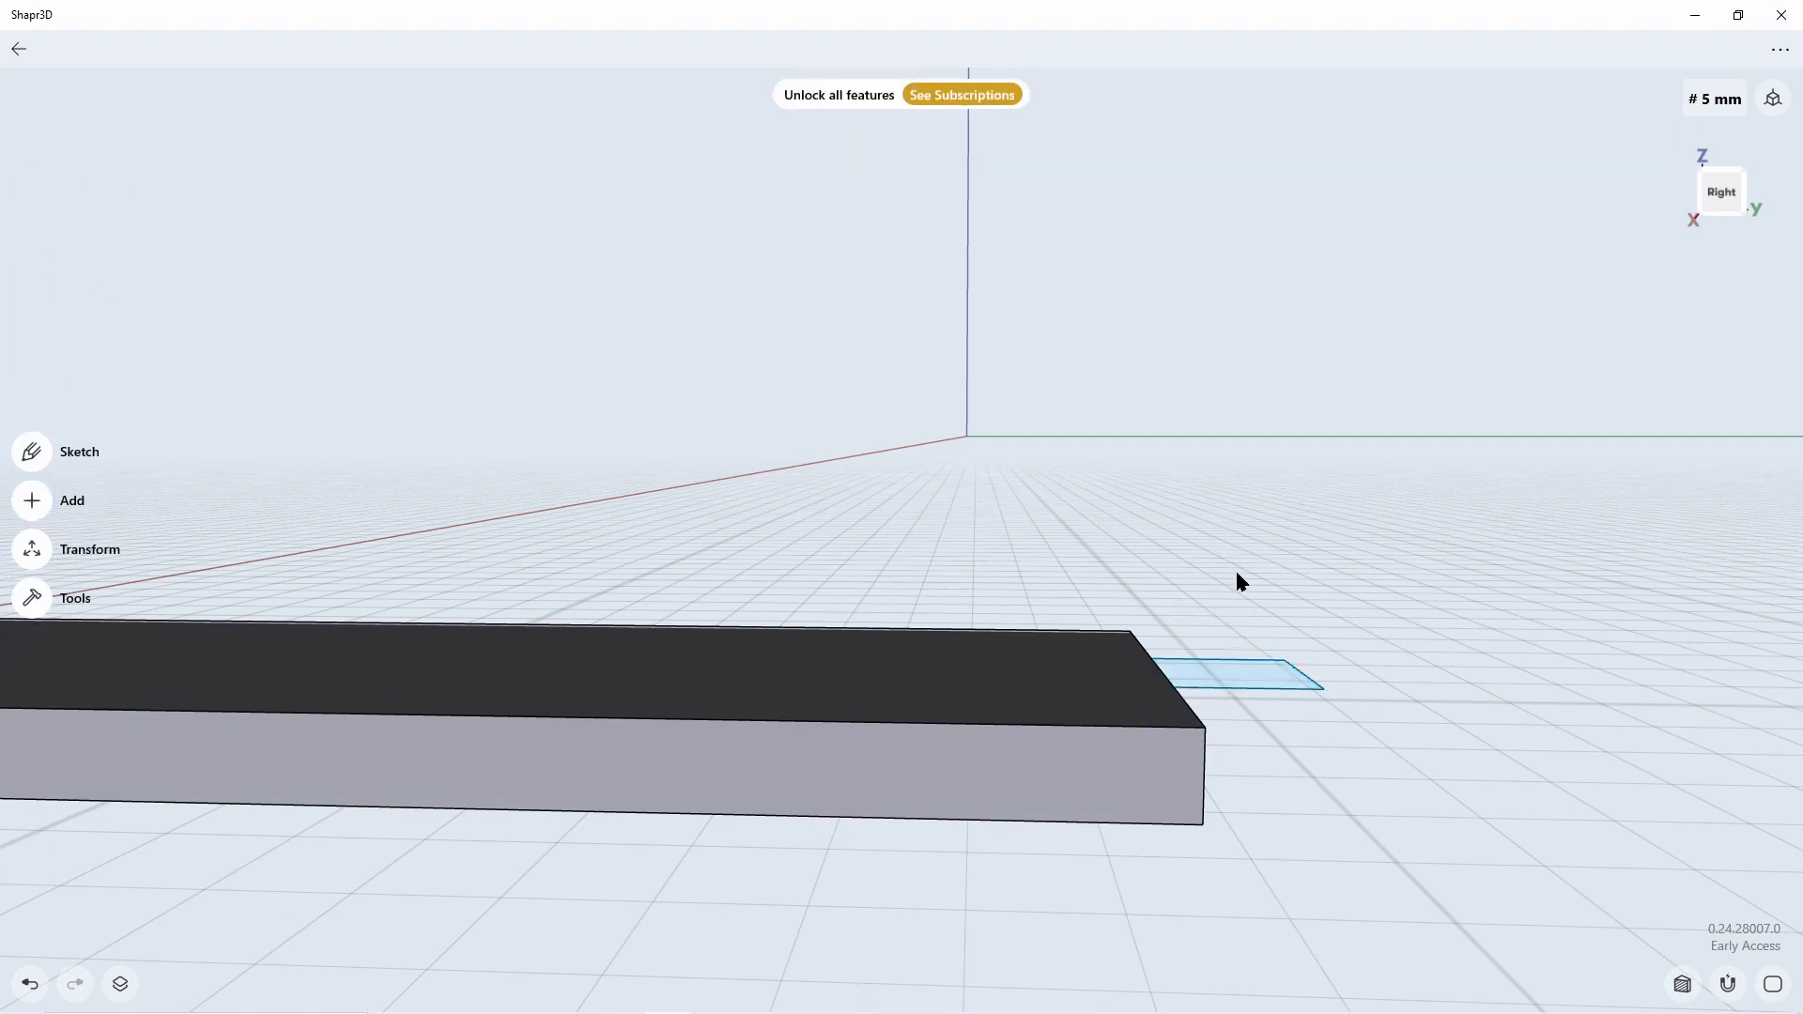
Extrude the 6.5 mm square at the short end away from the X axis downward by 3.8 mm
{"action": "left_click", "coordinate": [1247, 676]}
{"action": "left_click_drag", "start_coordinate": [1249, 668], "coordinate": [1258, 735]}
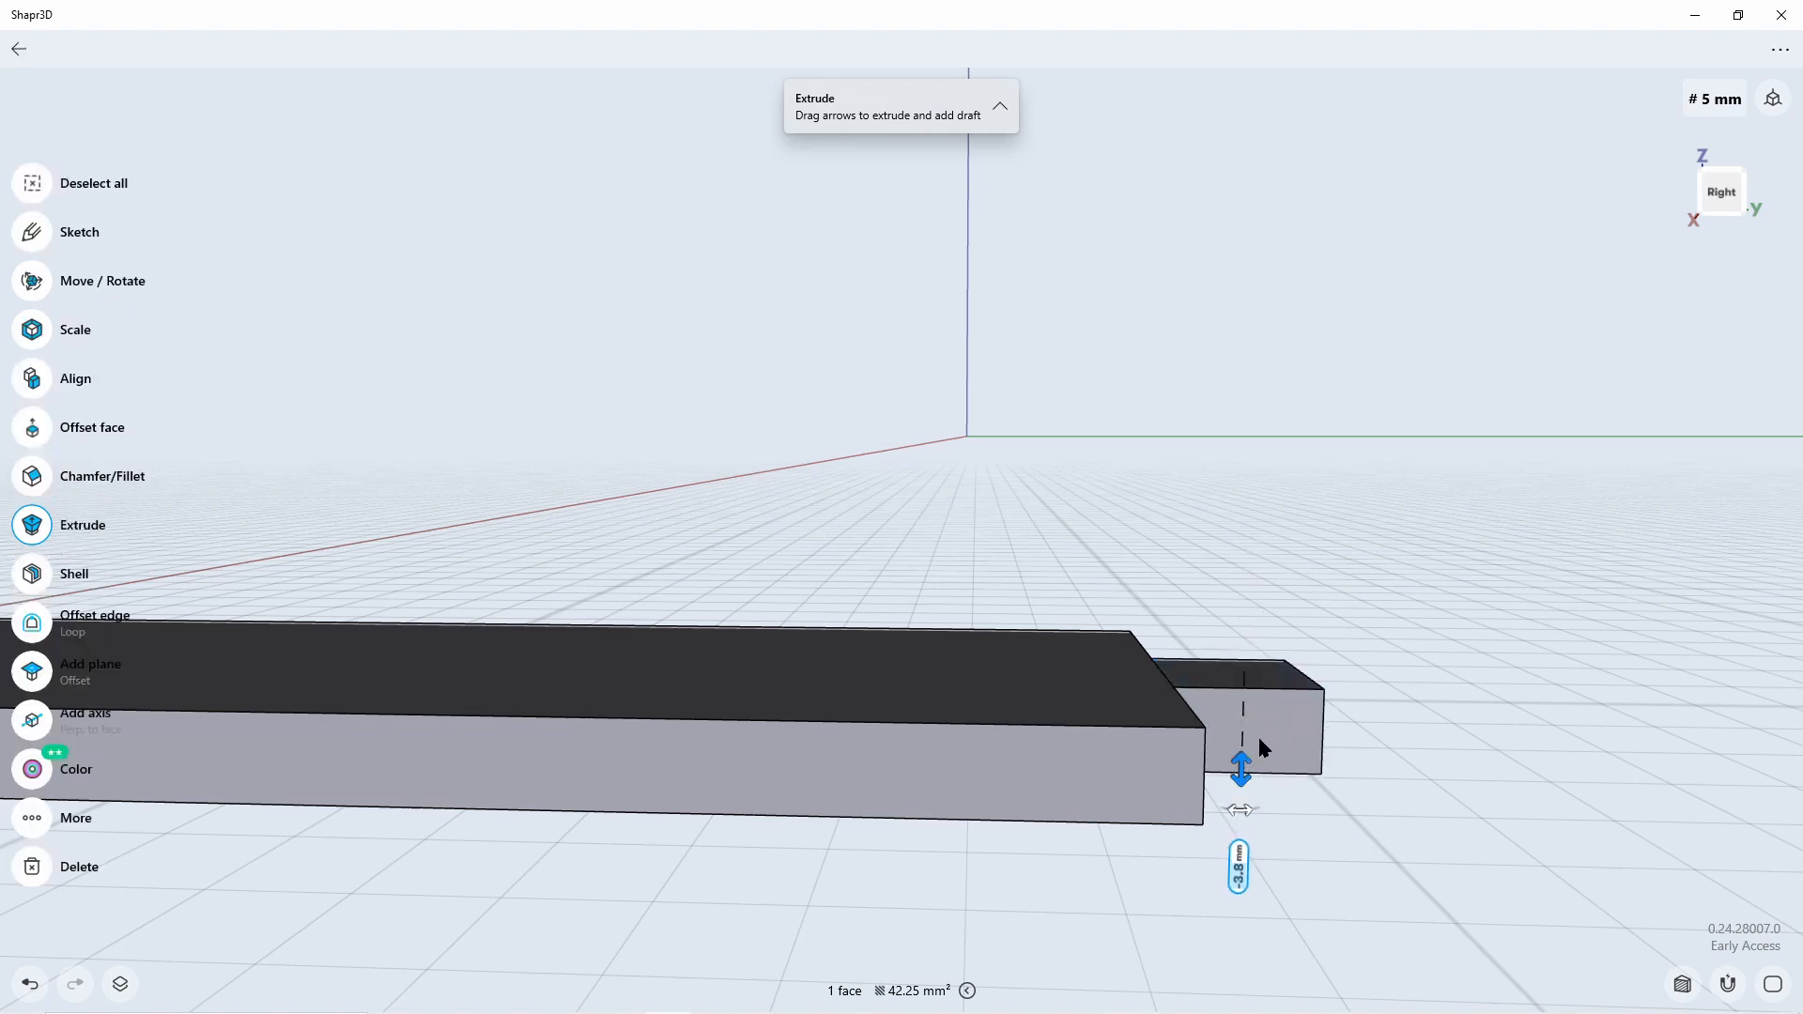
{"action": "scroll", "coordinate": [988, 879], "scroll_direction": "up", "scroll_amount": 2}
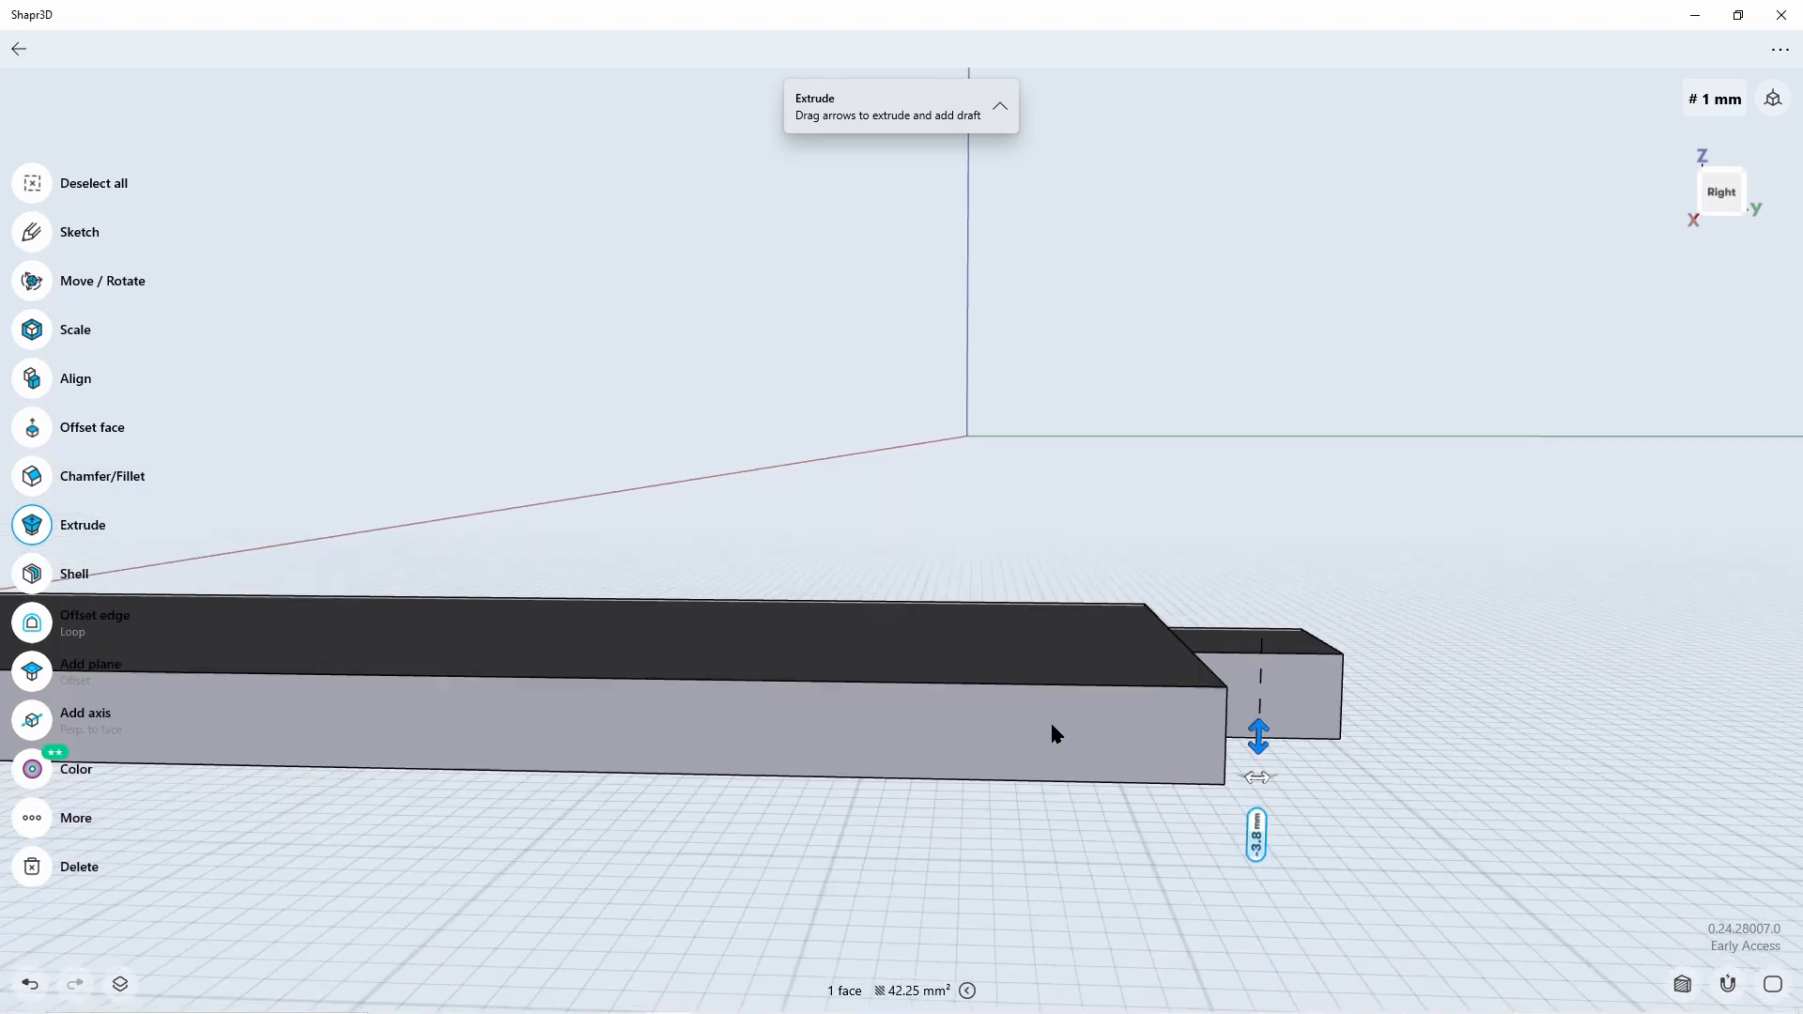
{"action": "right_click_drag", "start_coordinate": [1050, 735], "coordinate": [1034, 465]}
{"action": "left_click", "coordinate": [1041, 507]}
Extrude the other 6.5 mm square, beside the plate's short end on the X axis, downward by 3.8 mm
{"action": "middle_click_drag", "start_coordinate": [999, 443], "coordinate": [981, 508]}
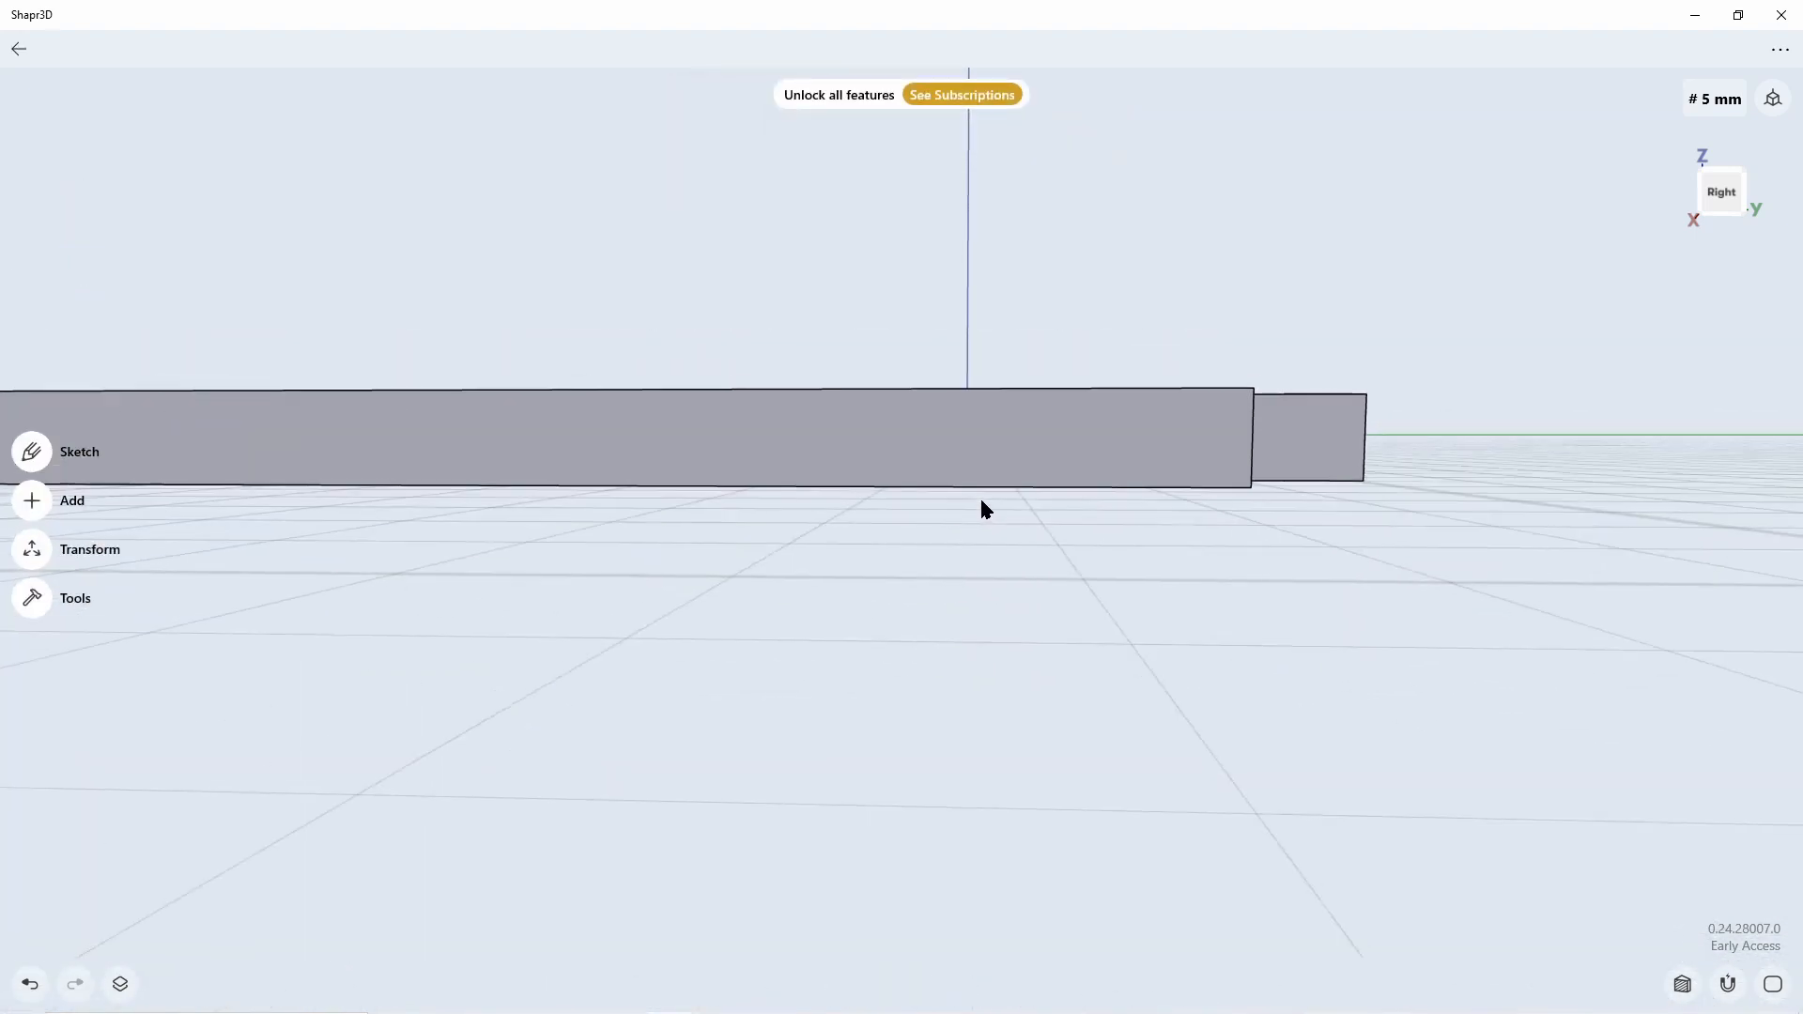
{"action": "right_click_drag", "start_coordinate": [949, 423], "coordinate": [958, 491]}
{"action": "scroll", "coordinate": [1036, 559], "scroll_direction": "up", "scroll_amount": 2}
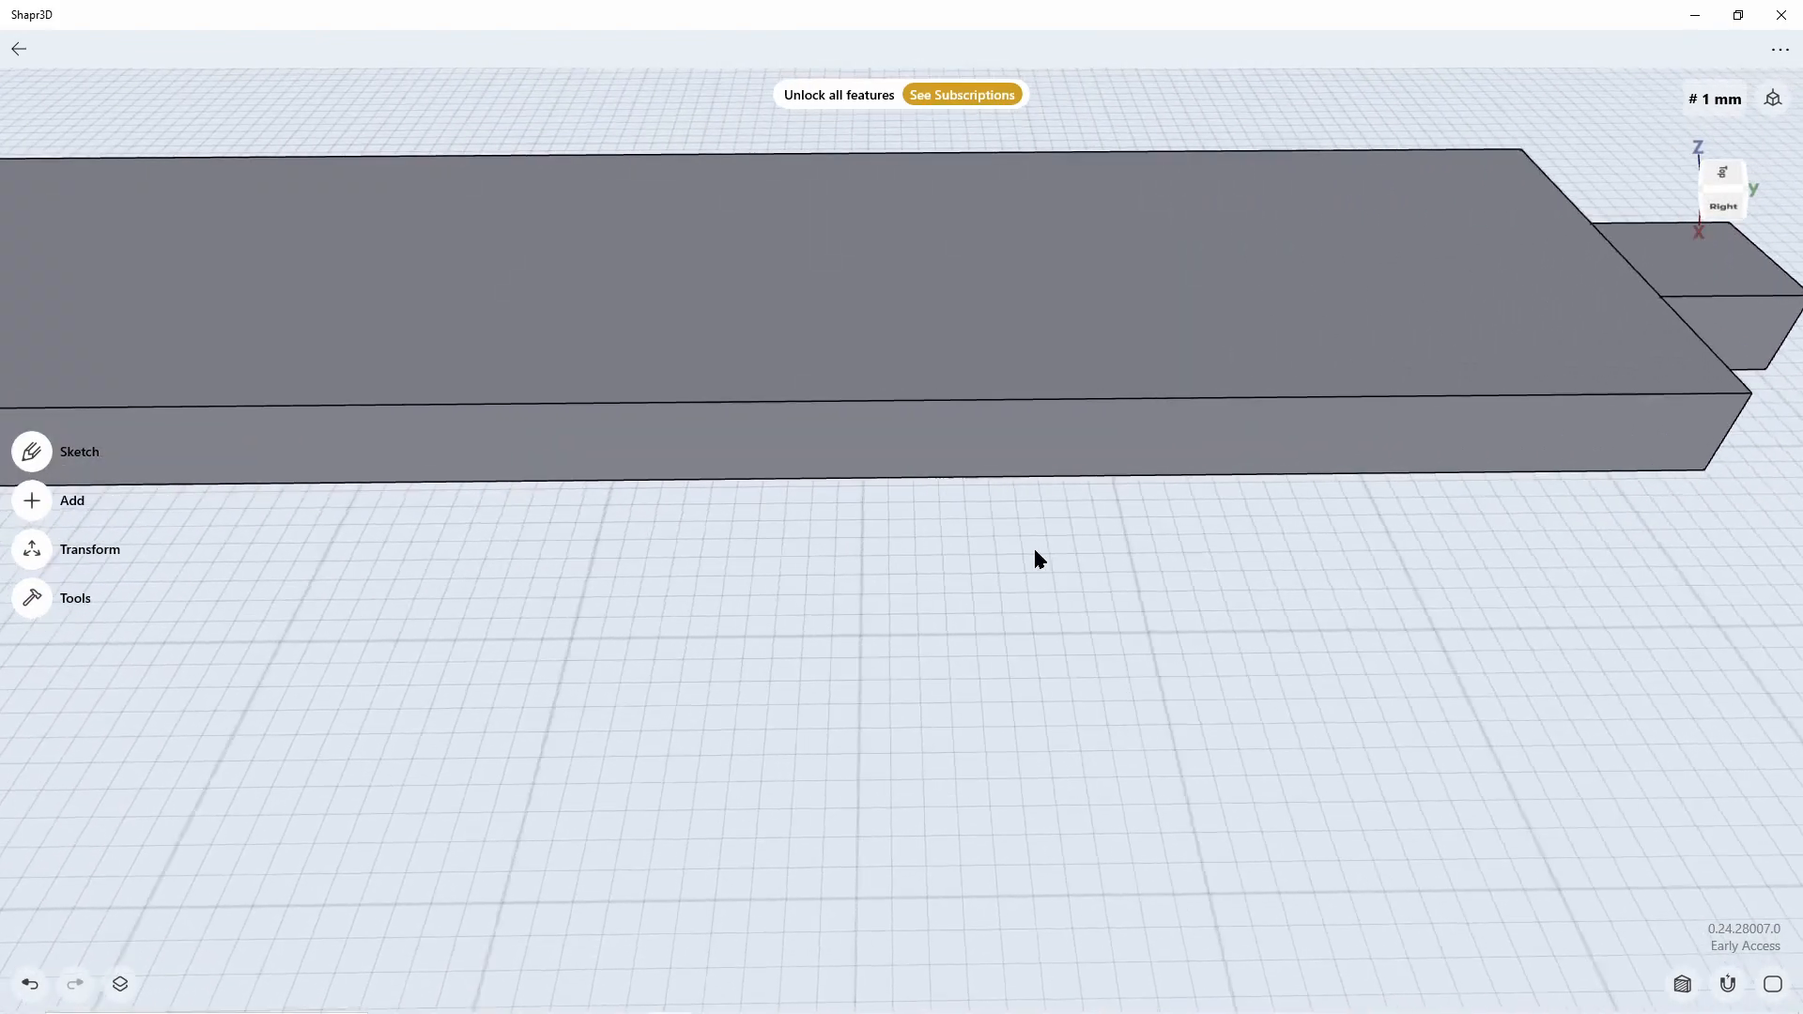
{"action": "middle_click_drag", "start_coordinate": [1036, 559], "coordinate": [1502, 583]}
{"action": "middle_click_drag", "start_coordinate": [725, 665], "coordinate": [1115, 720]}
{"action": "mouse_move", "coordinate": [1114, 720]}
{"action": "right_mouse_down"}
{"action": "mouse_move", "coordinate": [922, 729]}
{"action": "mouse_move", "coordinate": [809, 664]}
{"action": "mouse_move", "coordinate": [821, 615]}
{"action": "mouse_move", "coordinate": [813, 692]}
{"action": "mouse_move", "coordinate": [716, 511]}
{"action": "right_mouse_up"}
{"action": "left_click", "coordinate": [708, 380]}
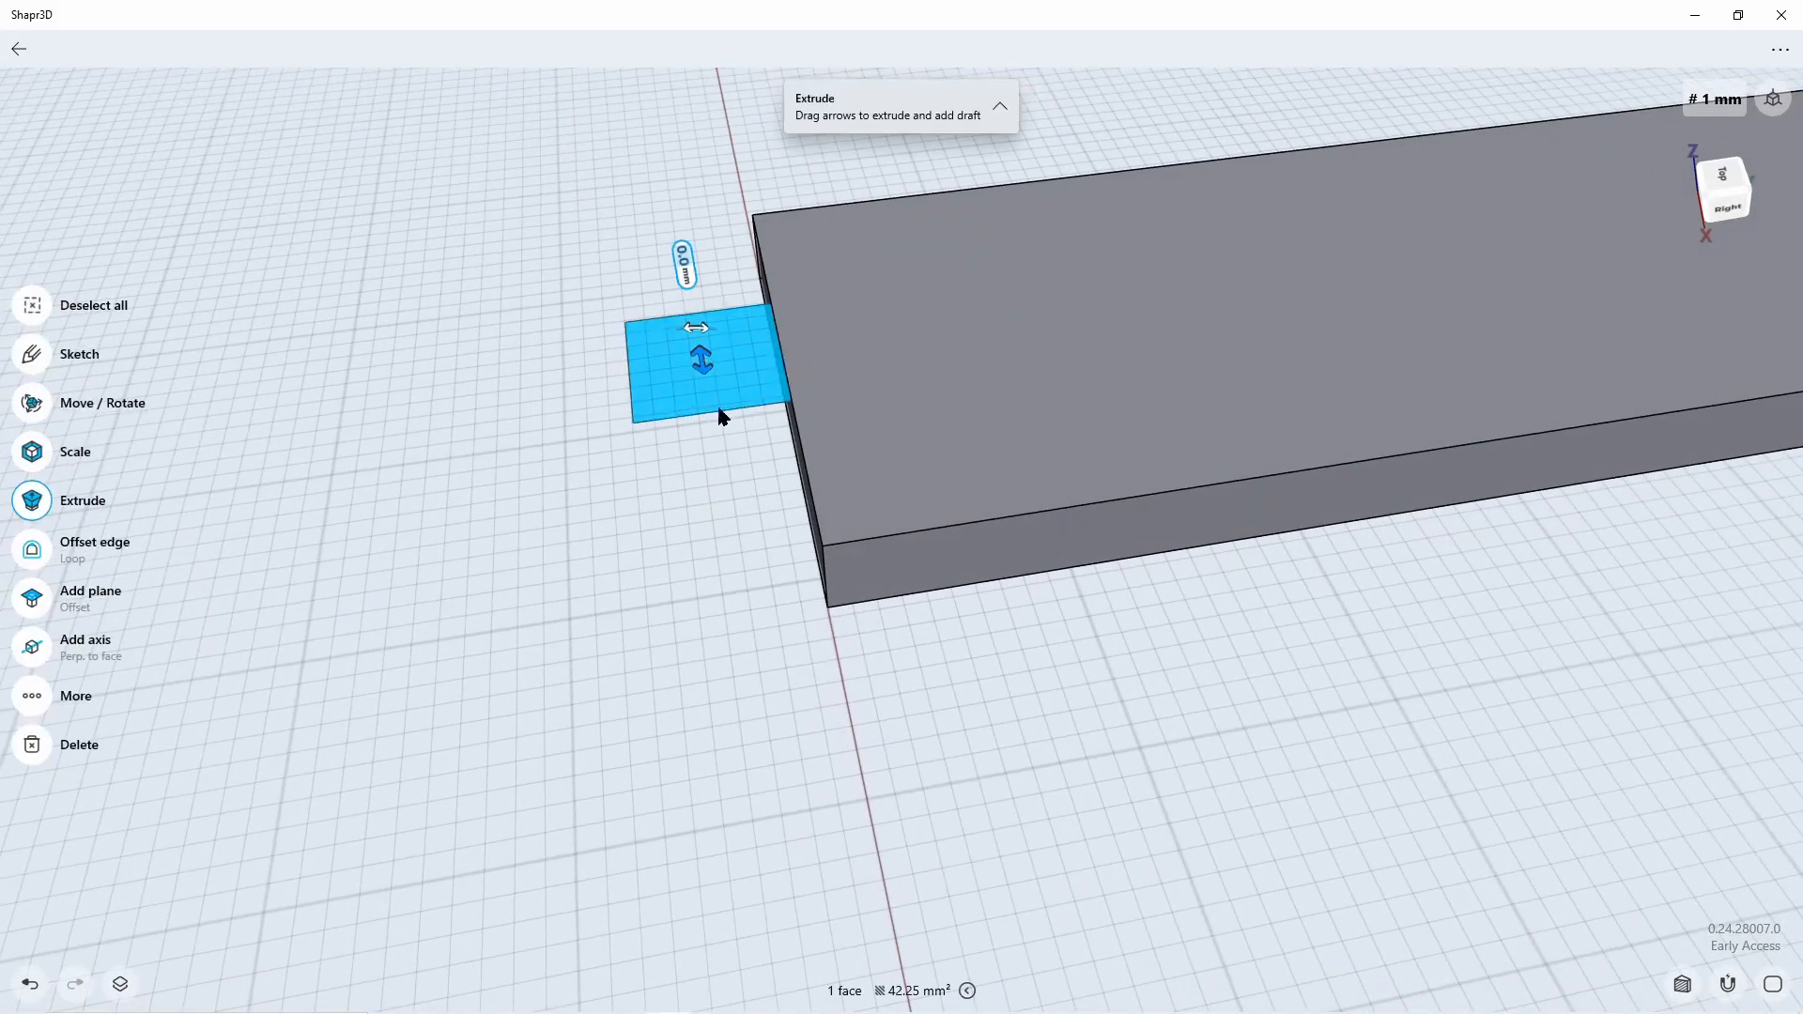
{"action": "mouse_move", "coordinate": [705, 368]}
{"action": "left_mouse_down"}
{"action": "mouse_move", "coordinate": [716, 445]}
{"action": "mouse_move", "coordinate": [714, 425]}
{"action": "left_mouse_up"}
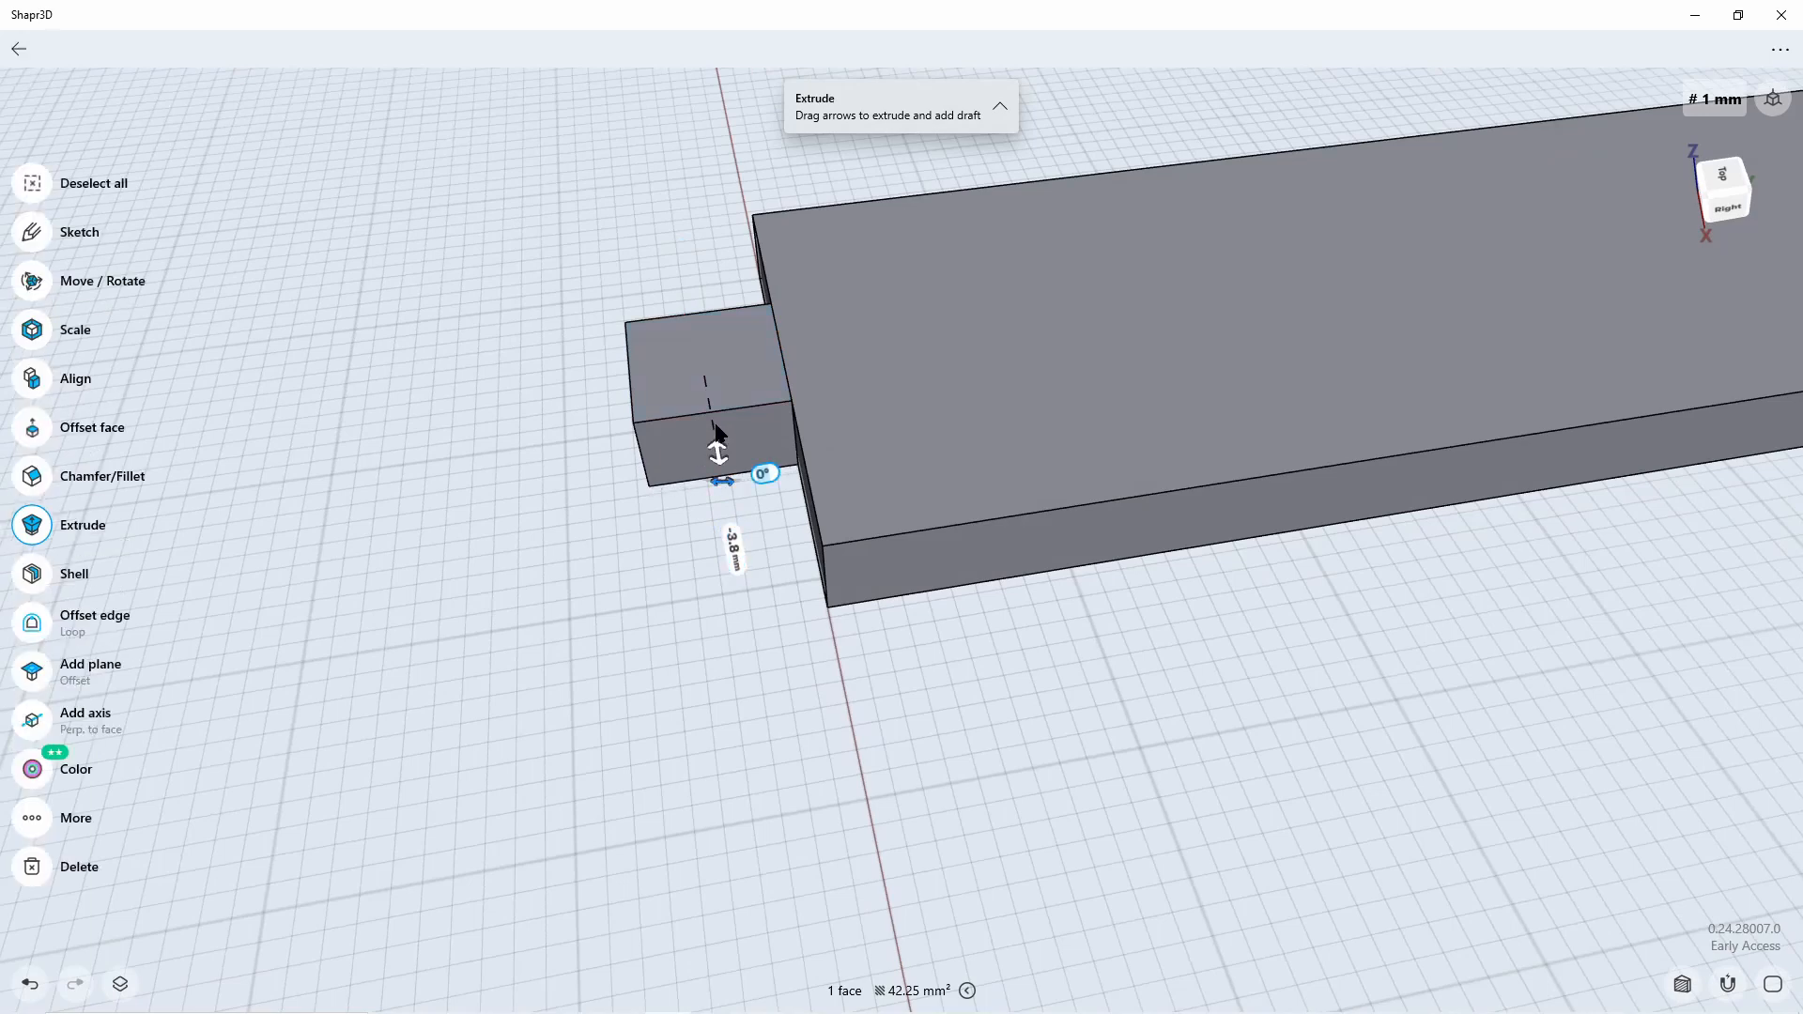
Chamfer the plate's 94 mm top edge on the positive X side
{"action": "middle_click_drag", "start_coordinate": [1074, 636], "coordinate": [1075, 568]}
{"action": "right_click_drag", "start_coordinate": [1075, 571], "coordinate": [1110, 657]}
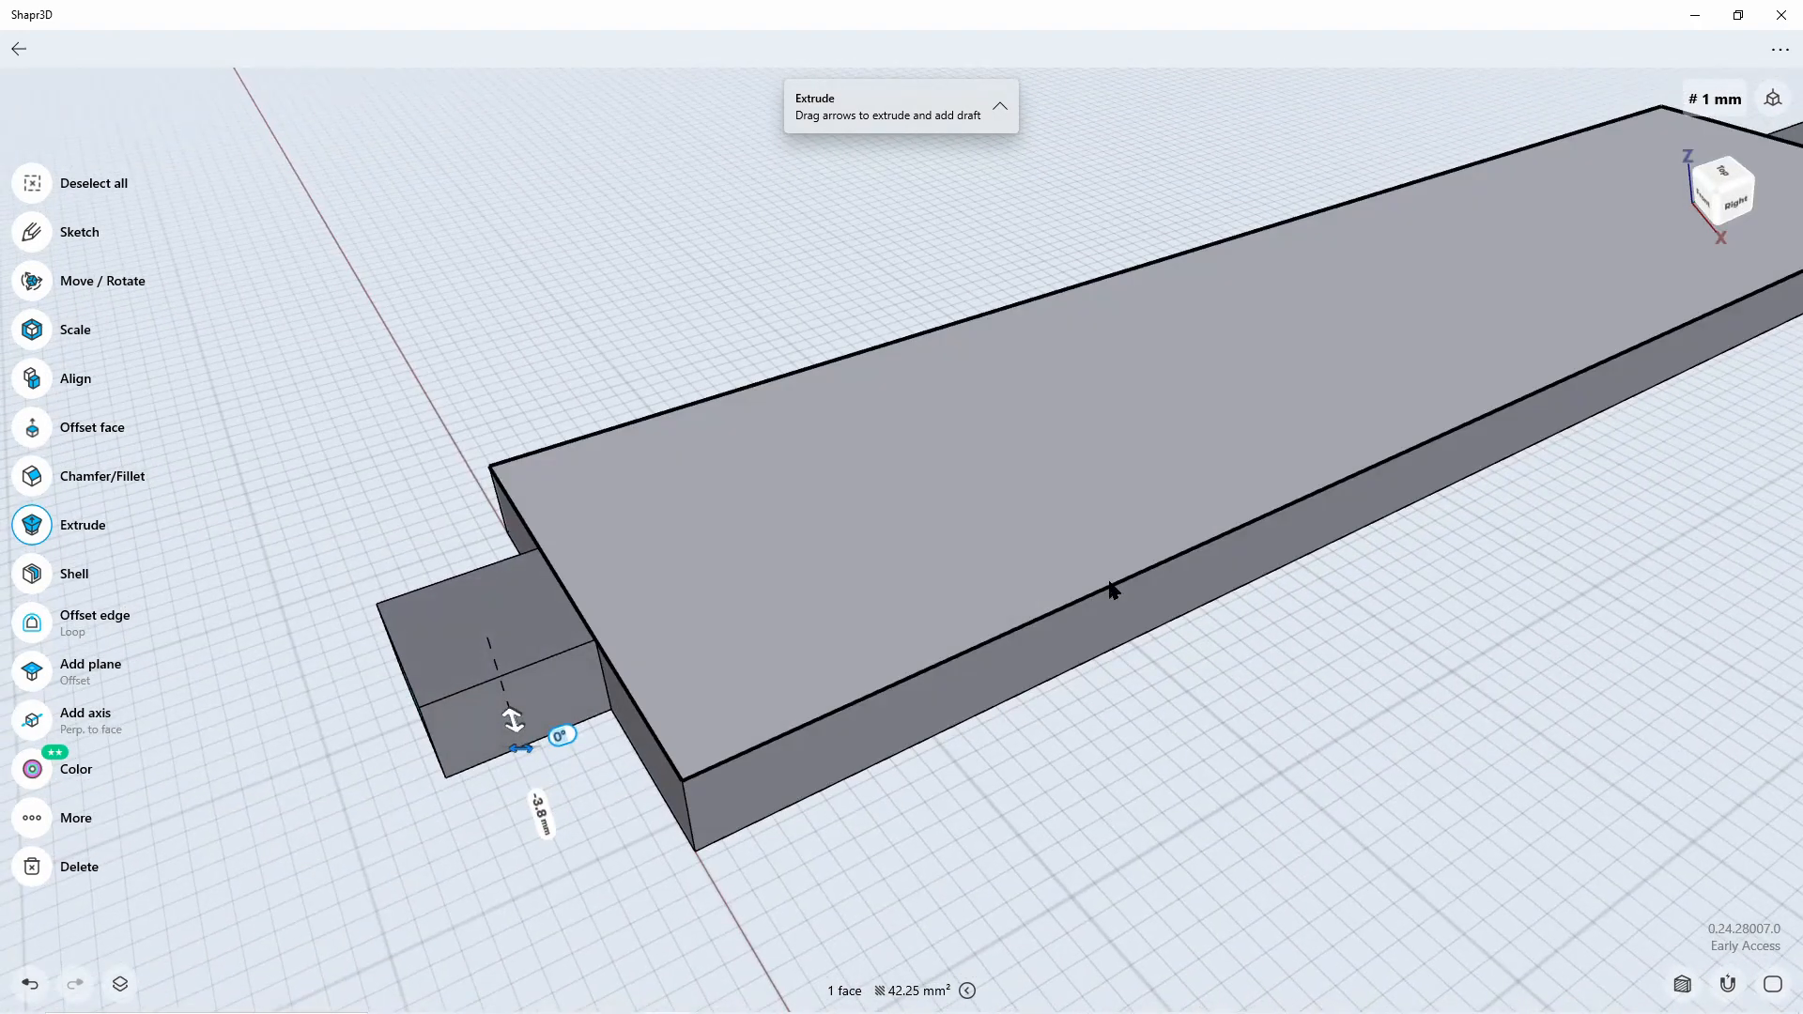
{"action": "left_click", "coordinate": [1111, 584]}
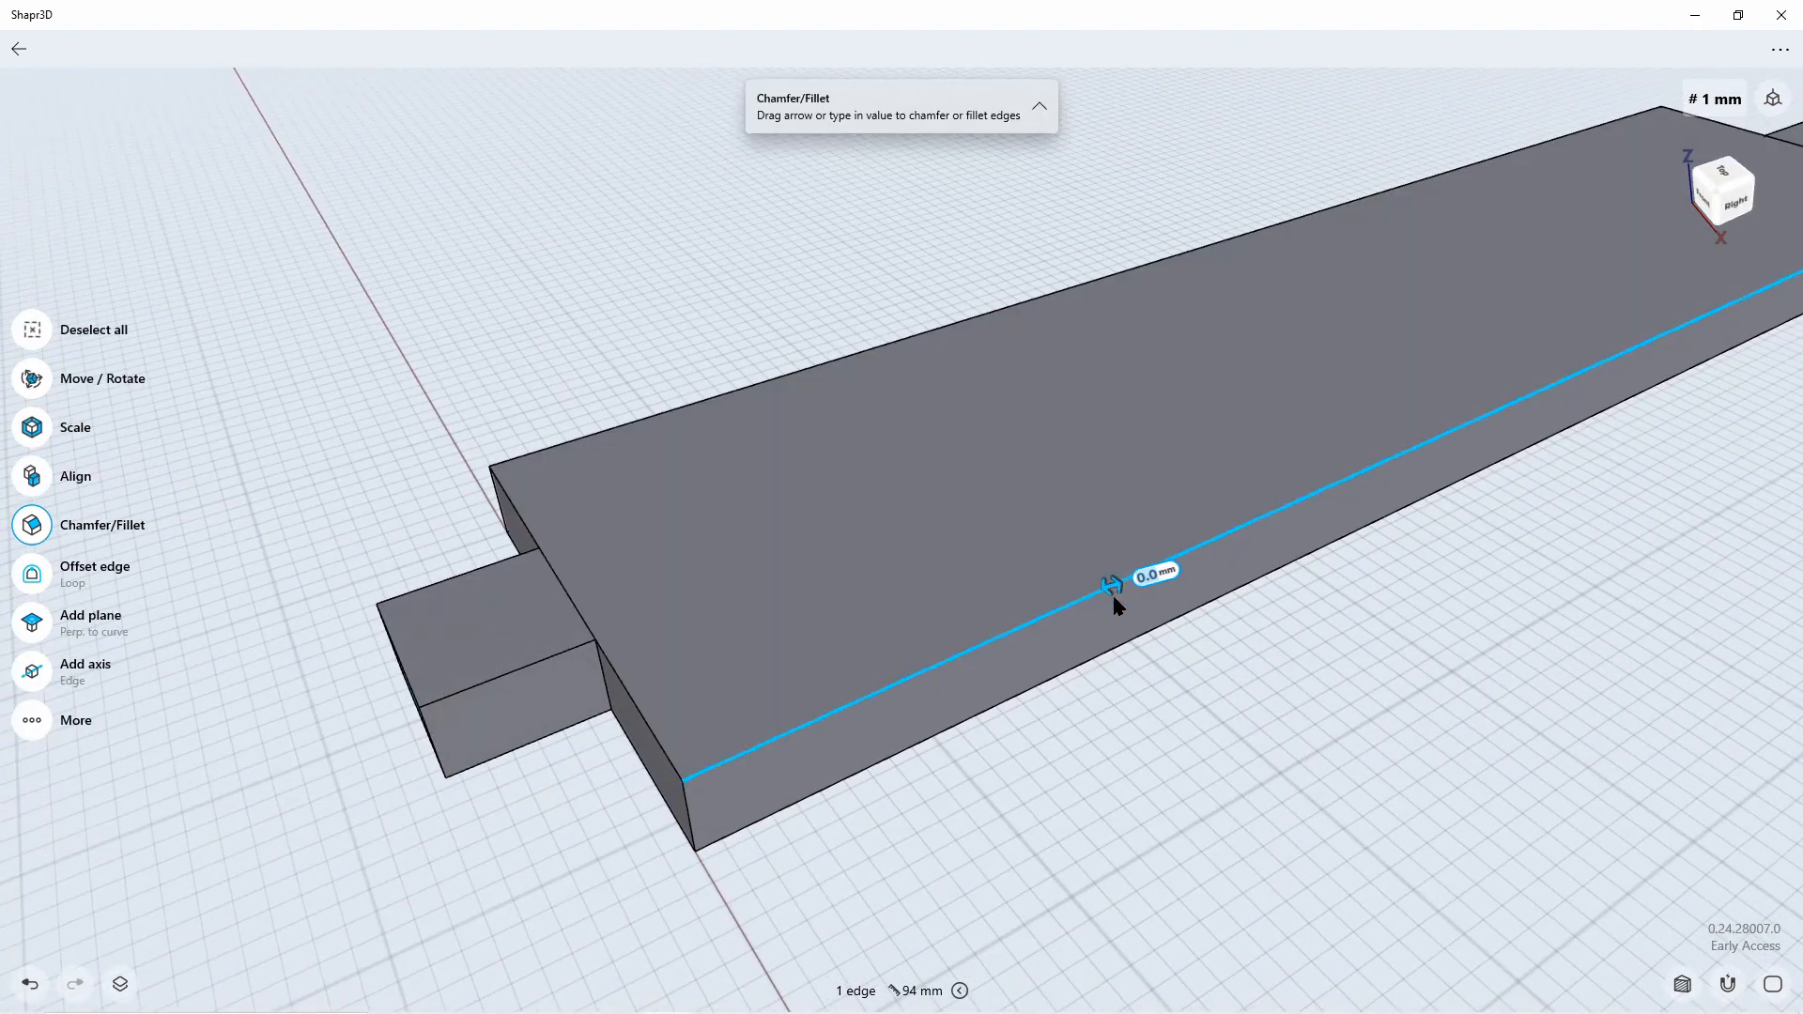
{"action": "mouse_move", "coordinate": [1117, 608]}
{"action": "left_mouse_down"}
{"action": "mouse_move", "coordinate": [1097, 606]}
{"action": "mouse_move", "coordinate": [1119, 618]}
{"action": "left_mouse_up"}
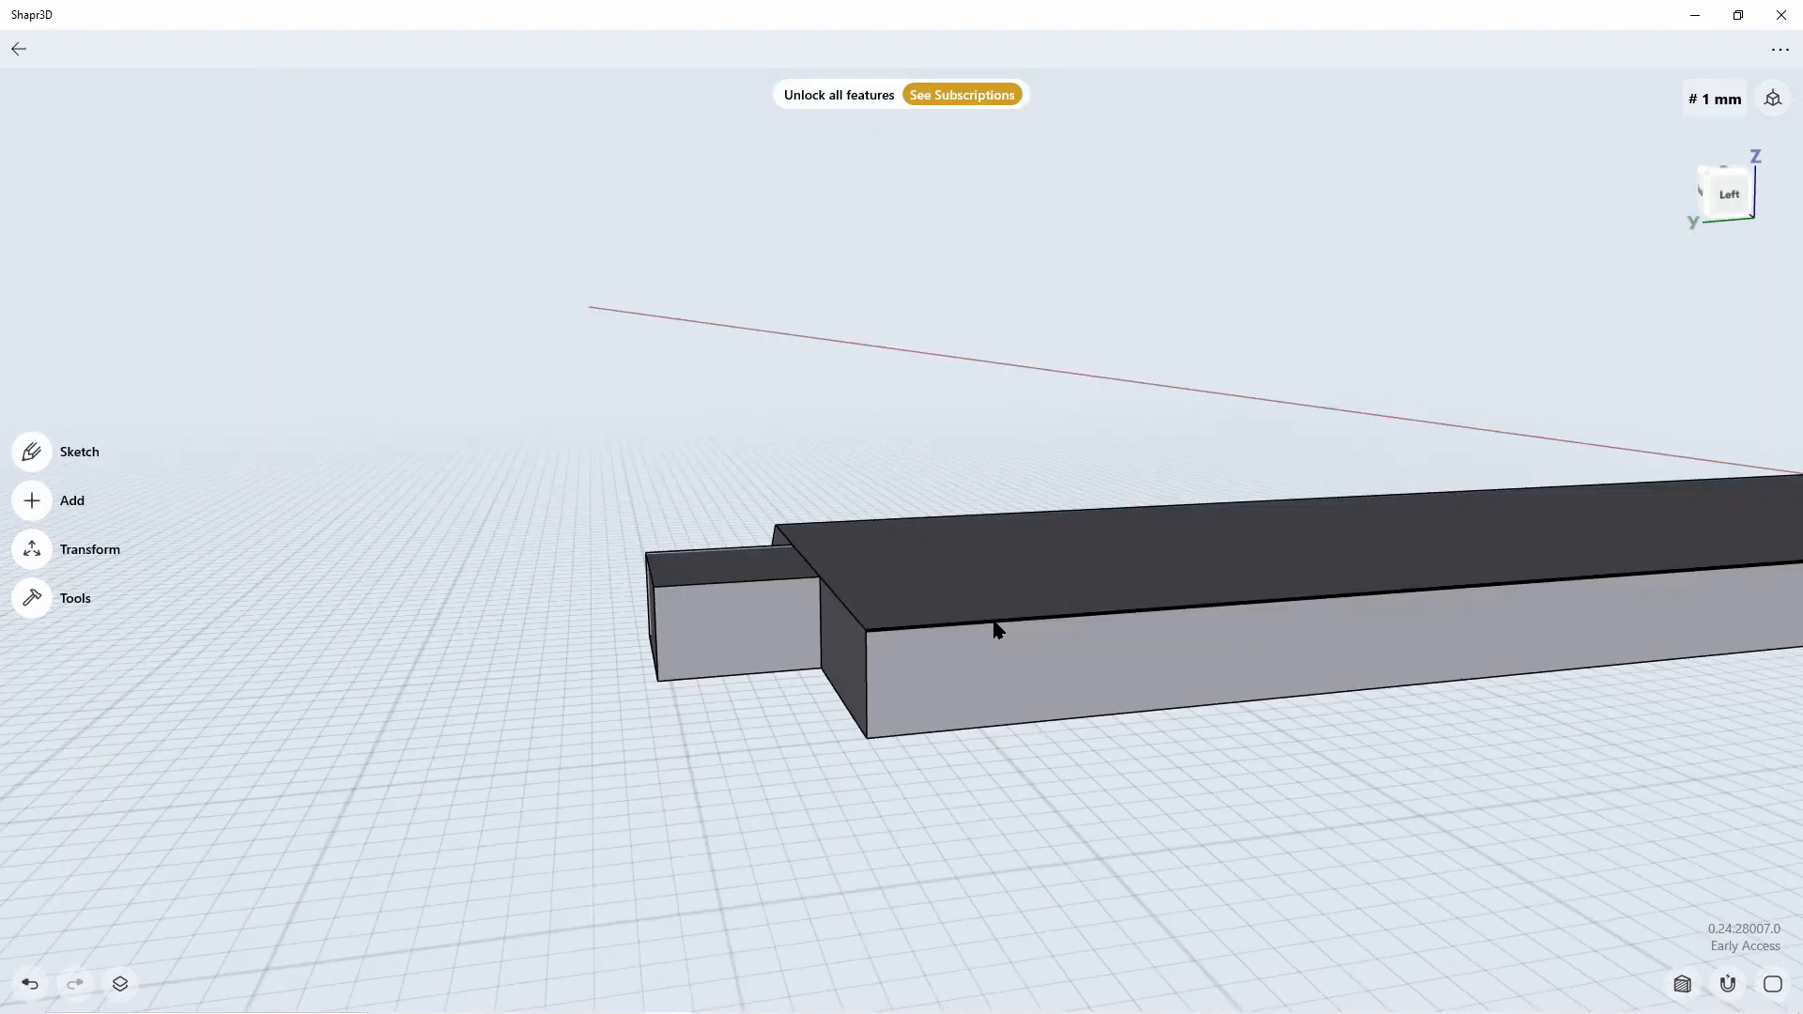
Try a fillet on the opposite 94 mm top edge of the plate, compare it with the chamfer, and undo the fillet
{"action": "left_click", "coordinate": [995, 624]}
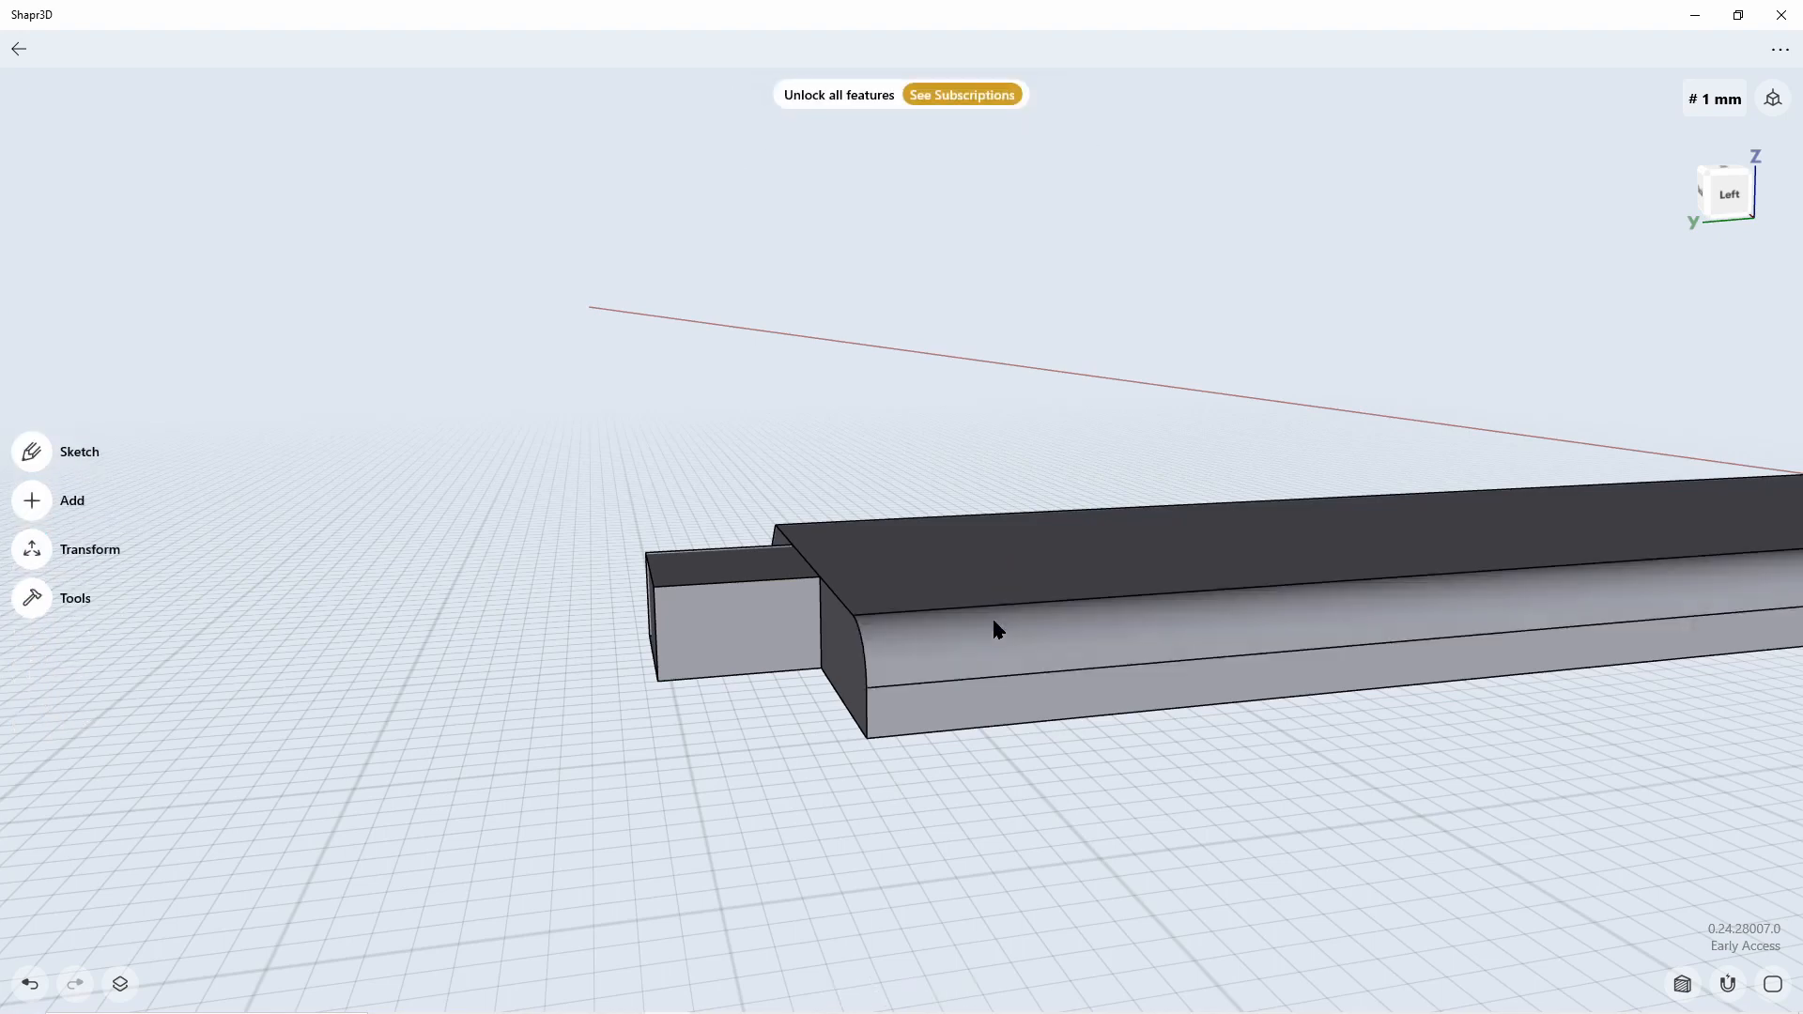
{"action": "right_click_drag", "start_coordinate": [932, 824], "coordinate": [1116, 819]}
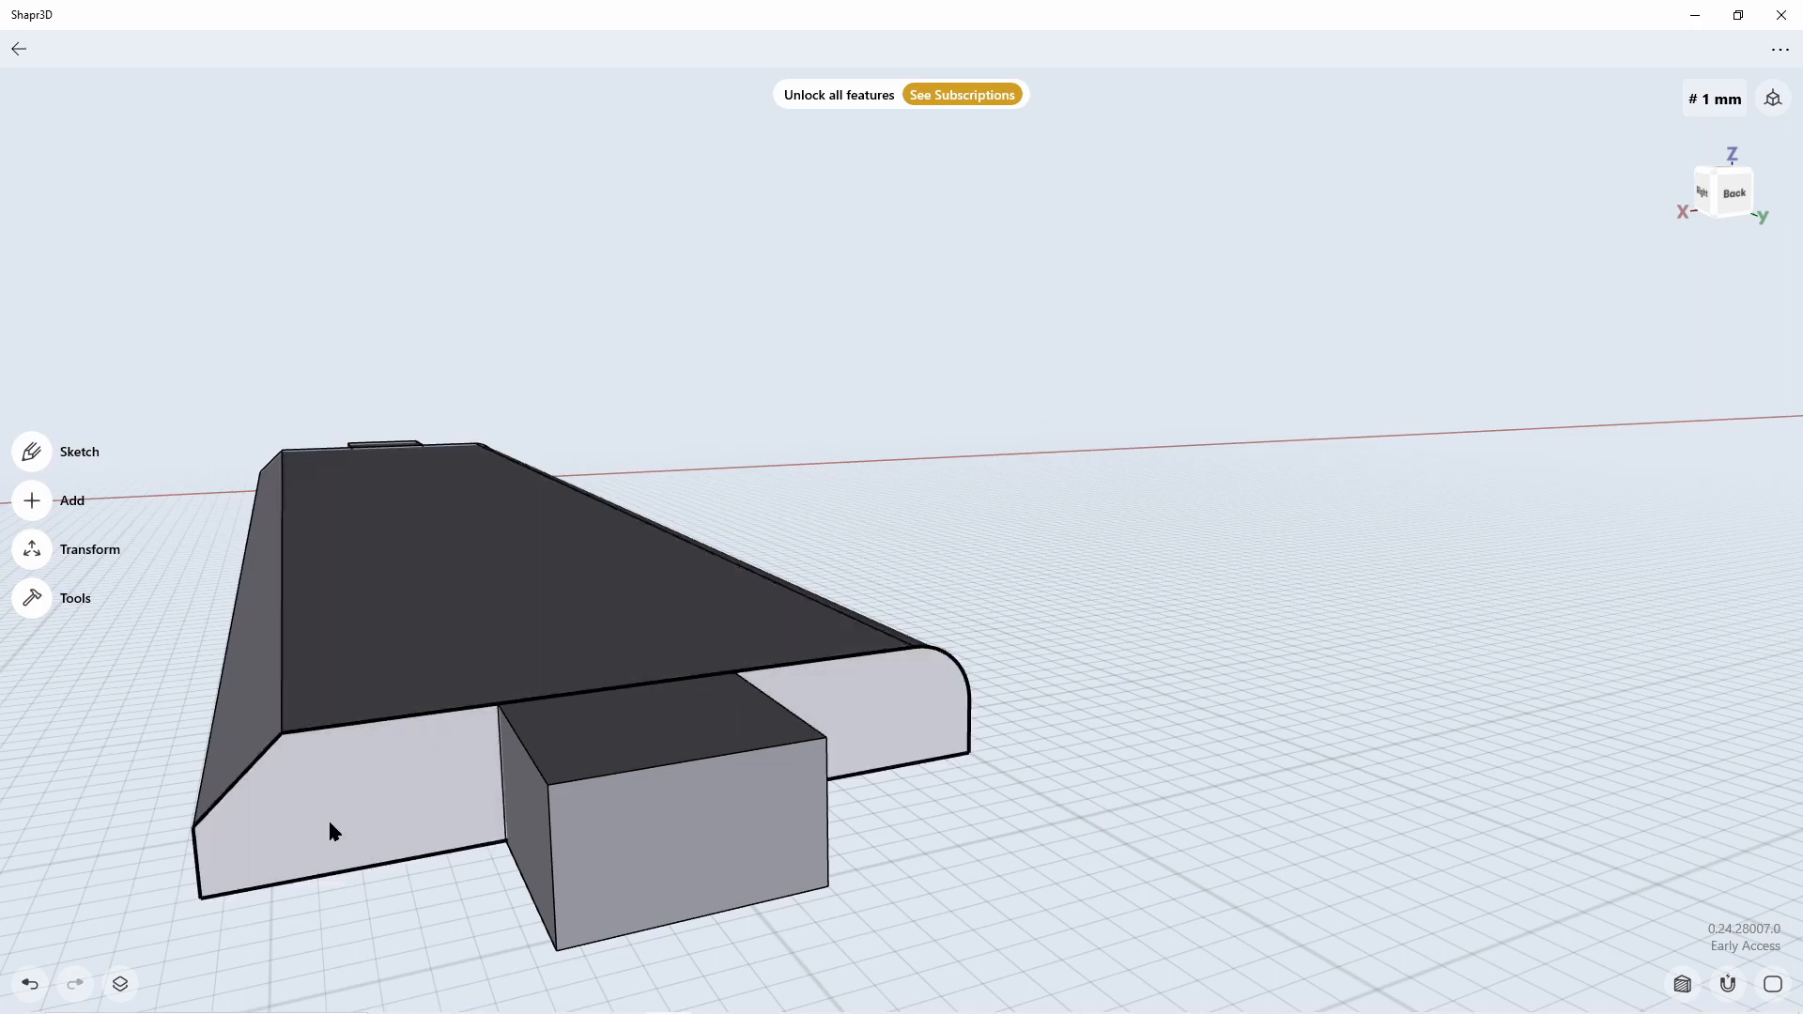
{"action": "right_click_drag", "start_coordinate": [1051, 586], "coordinate": [988, 660]}
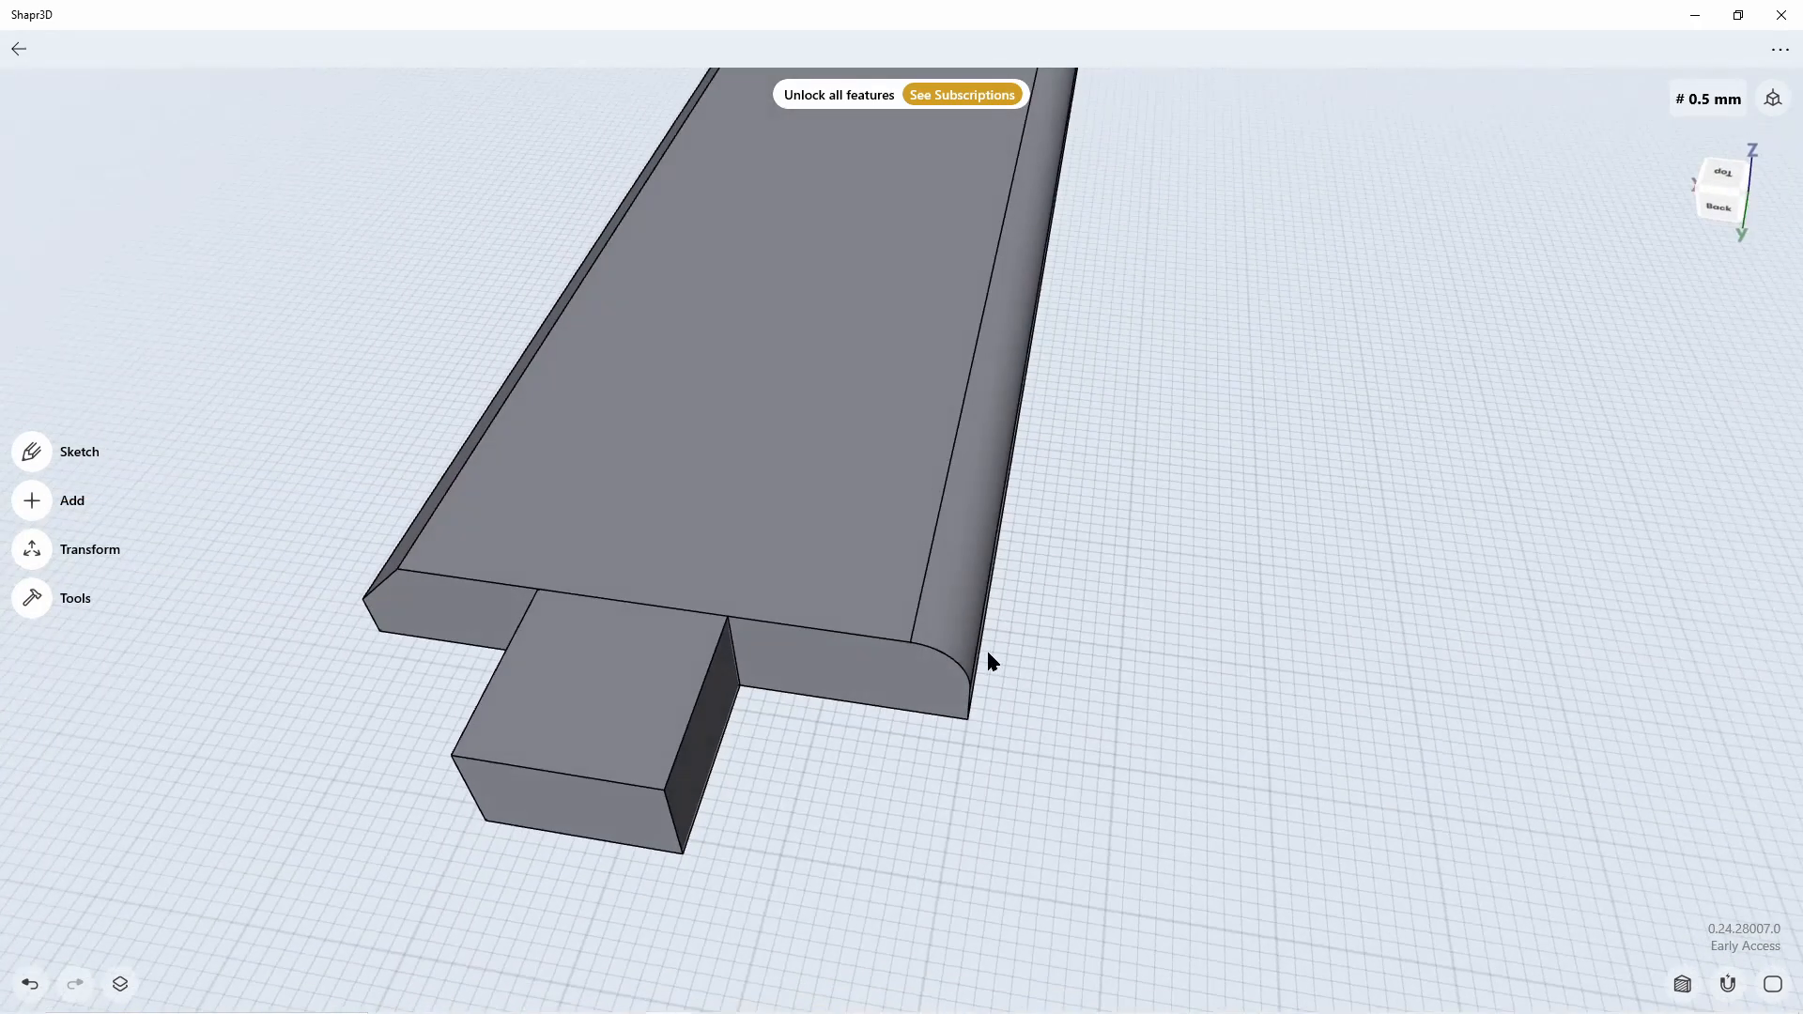
{"action": "key", "text": "ctrl+z"}
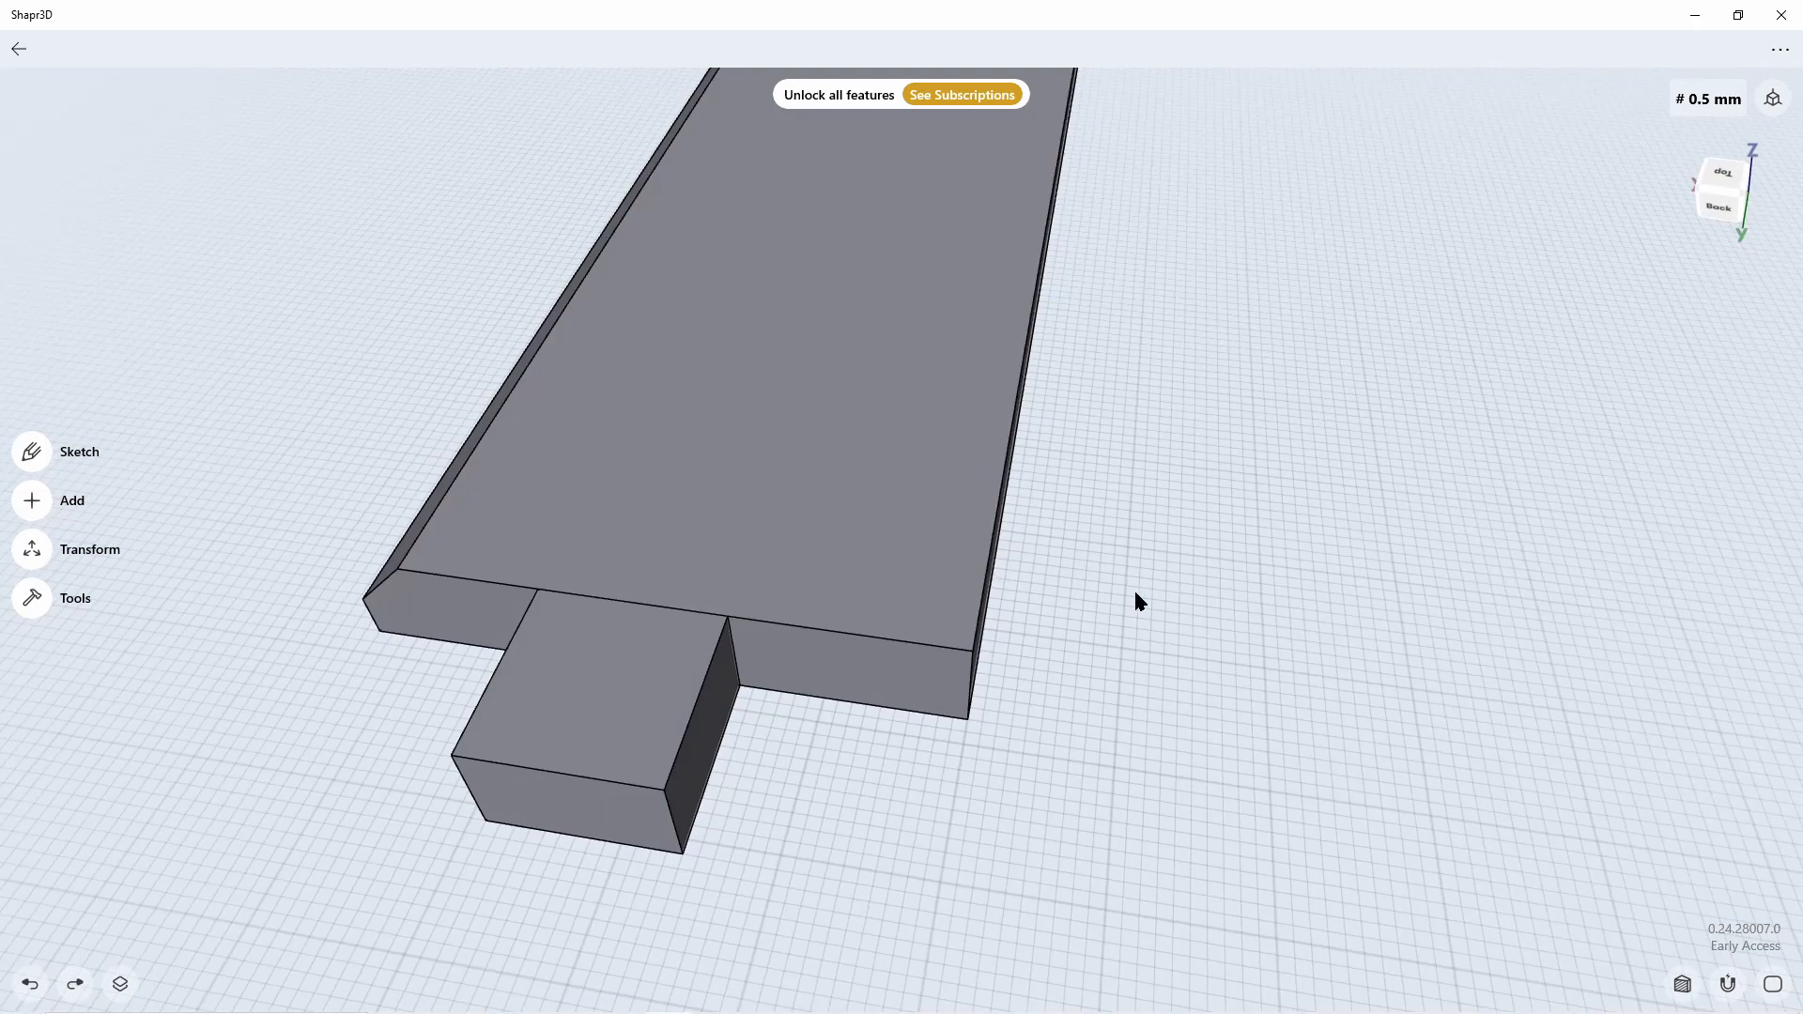
Try the fillet again on the 94 mm top edge opposite the chamfer, and undo both the fillet and the chamfer
{"action": "right_click_drag", "start_coordinate": [1135, 587], "coordinate": [955, 592]}
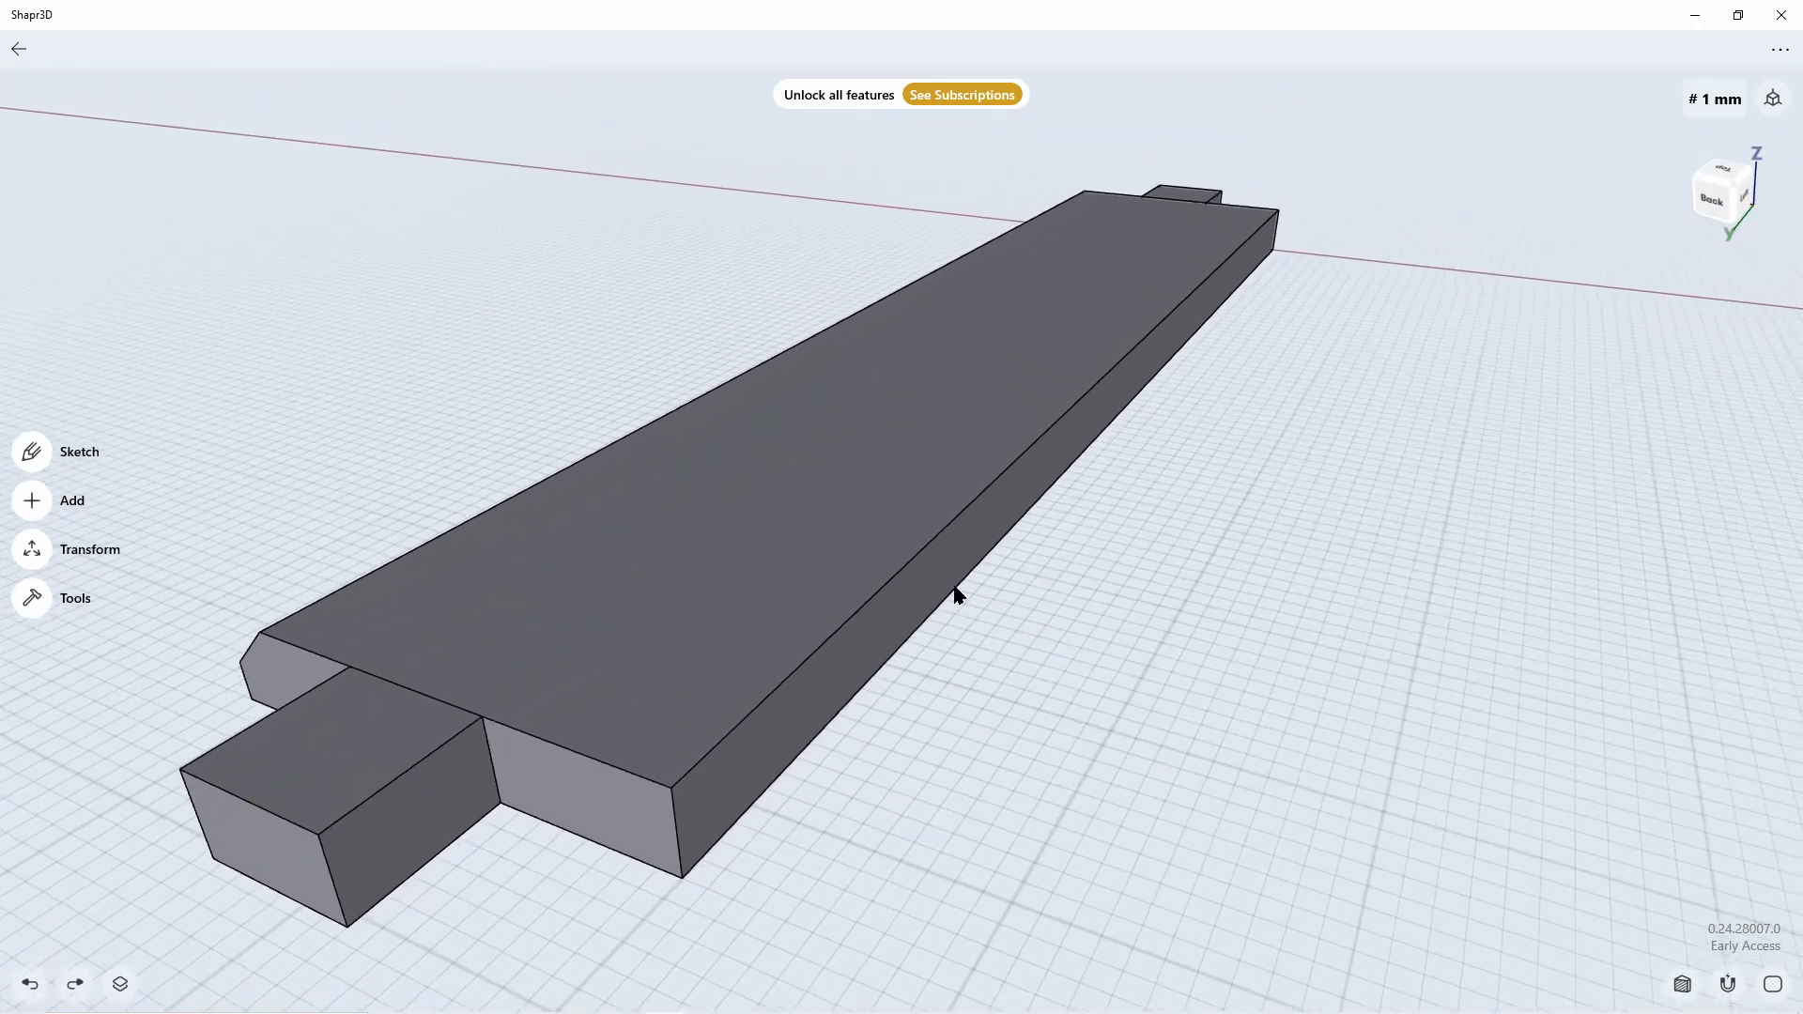
{"action": "left_click", "coordinate": [926, 554]}
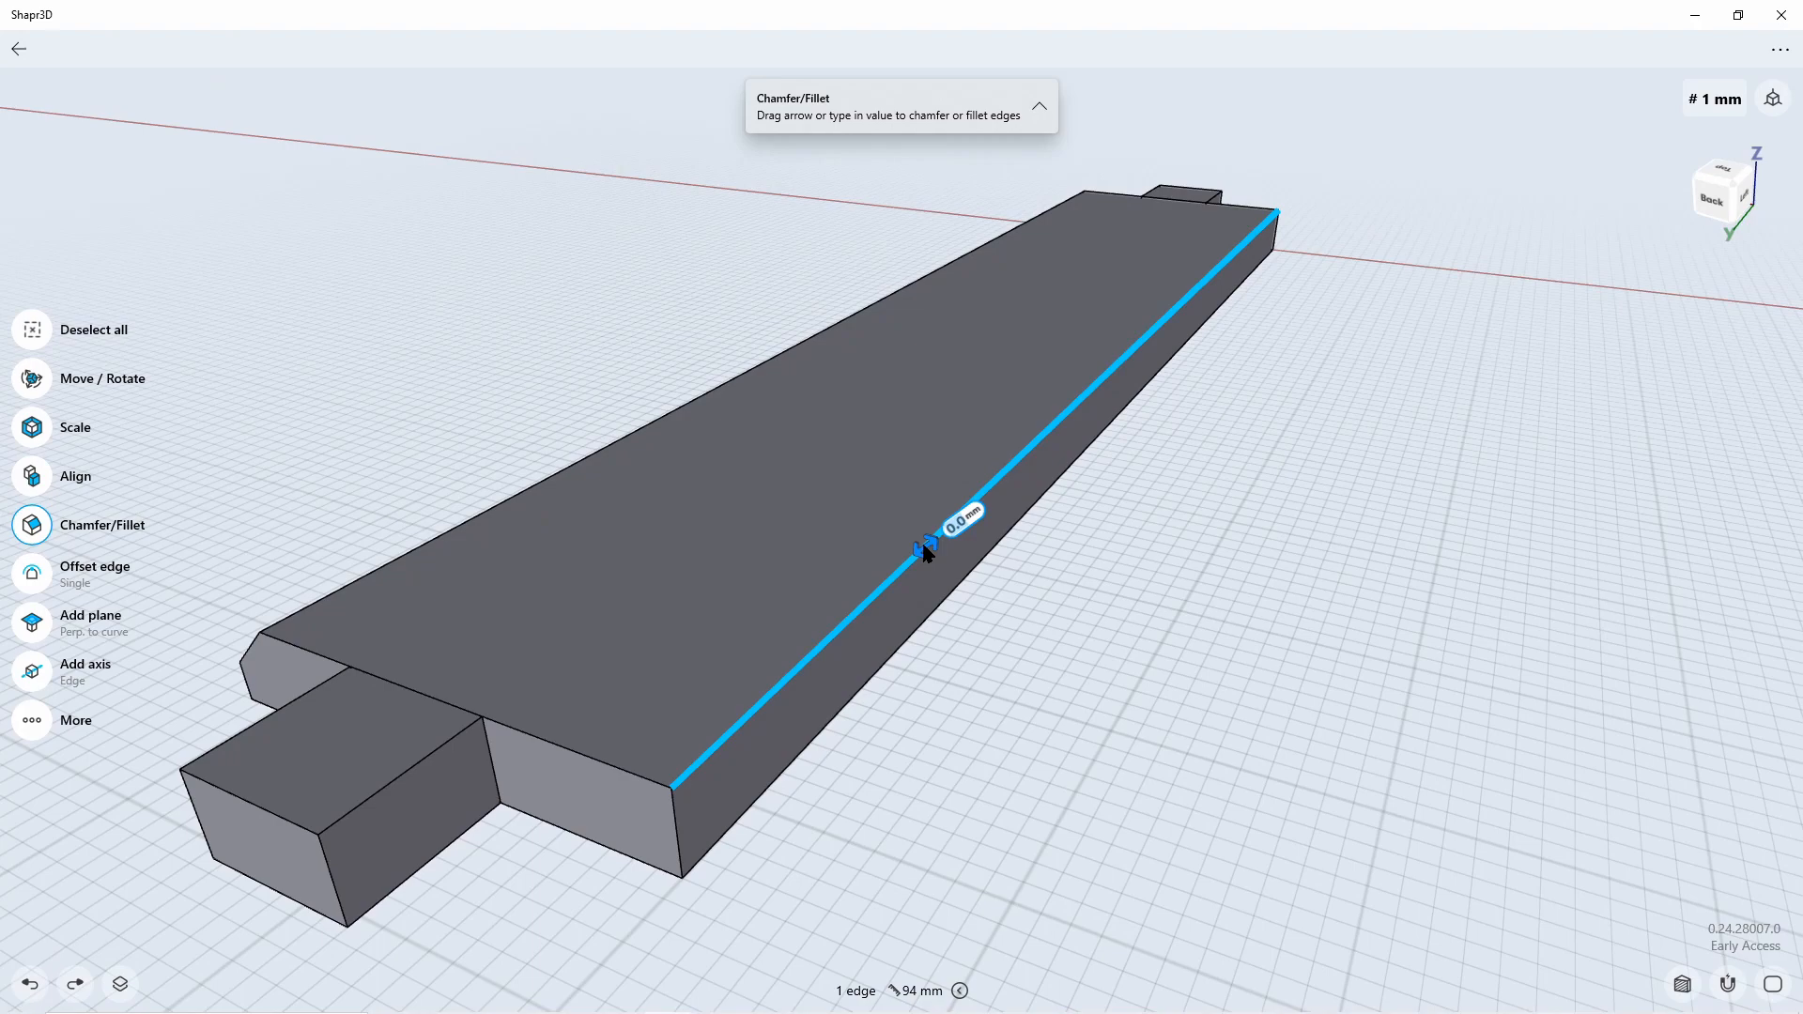
{"action": "right_click_drag", "start_coordinate": [1189, 789], "coordinate": [1127, 791]}
{"action": "scroll", "coordinate": [1127, 791], "scroll_direction": "up", "scroll_amount": 5}
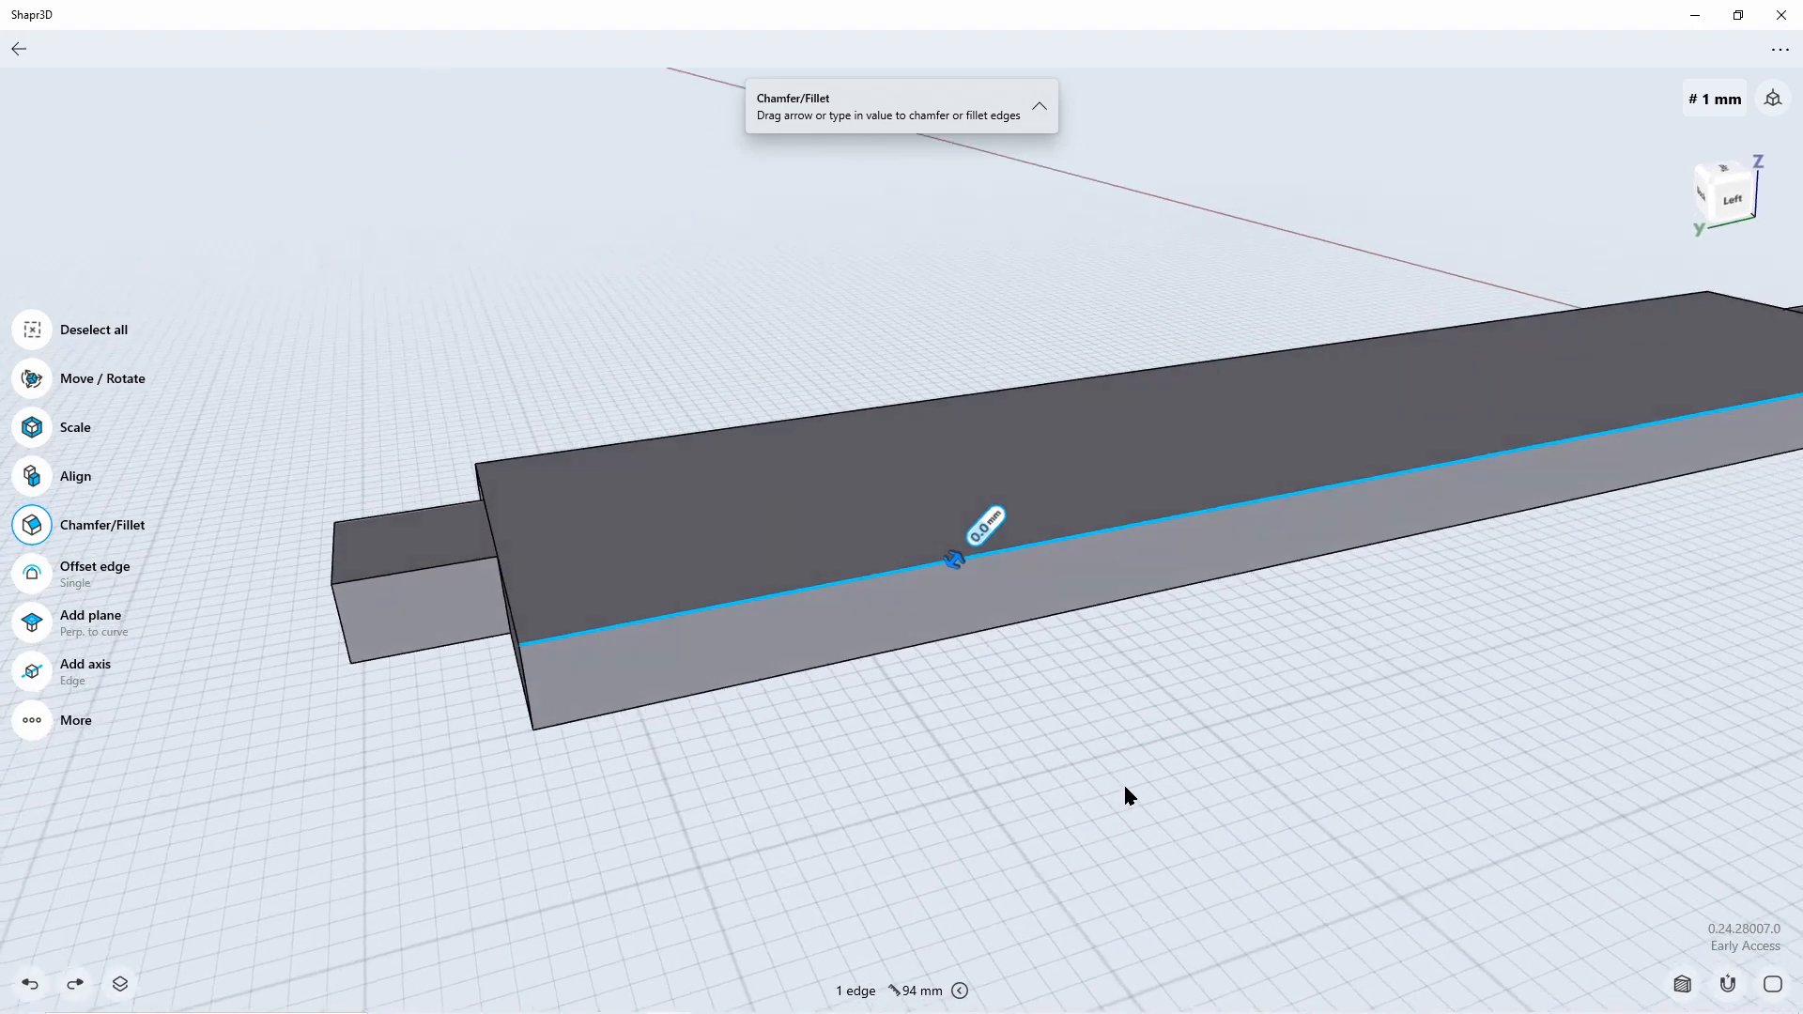
{"action": "left_click", "coordinate": [961, 695]}
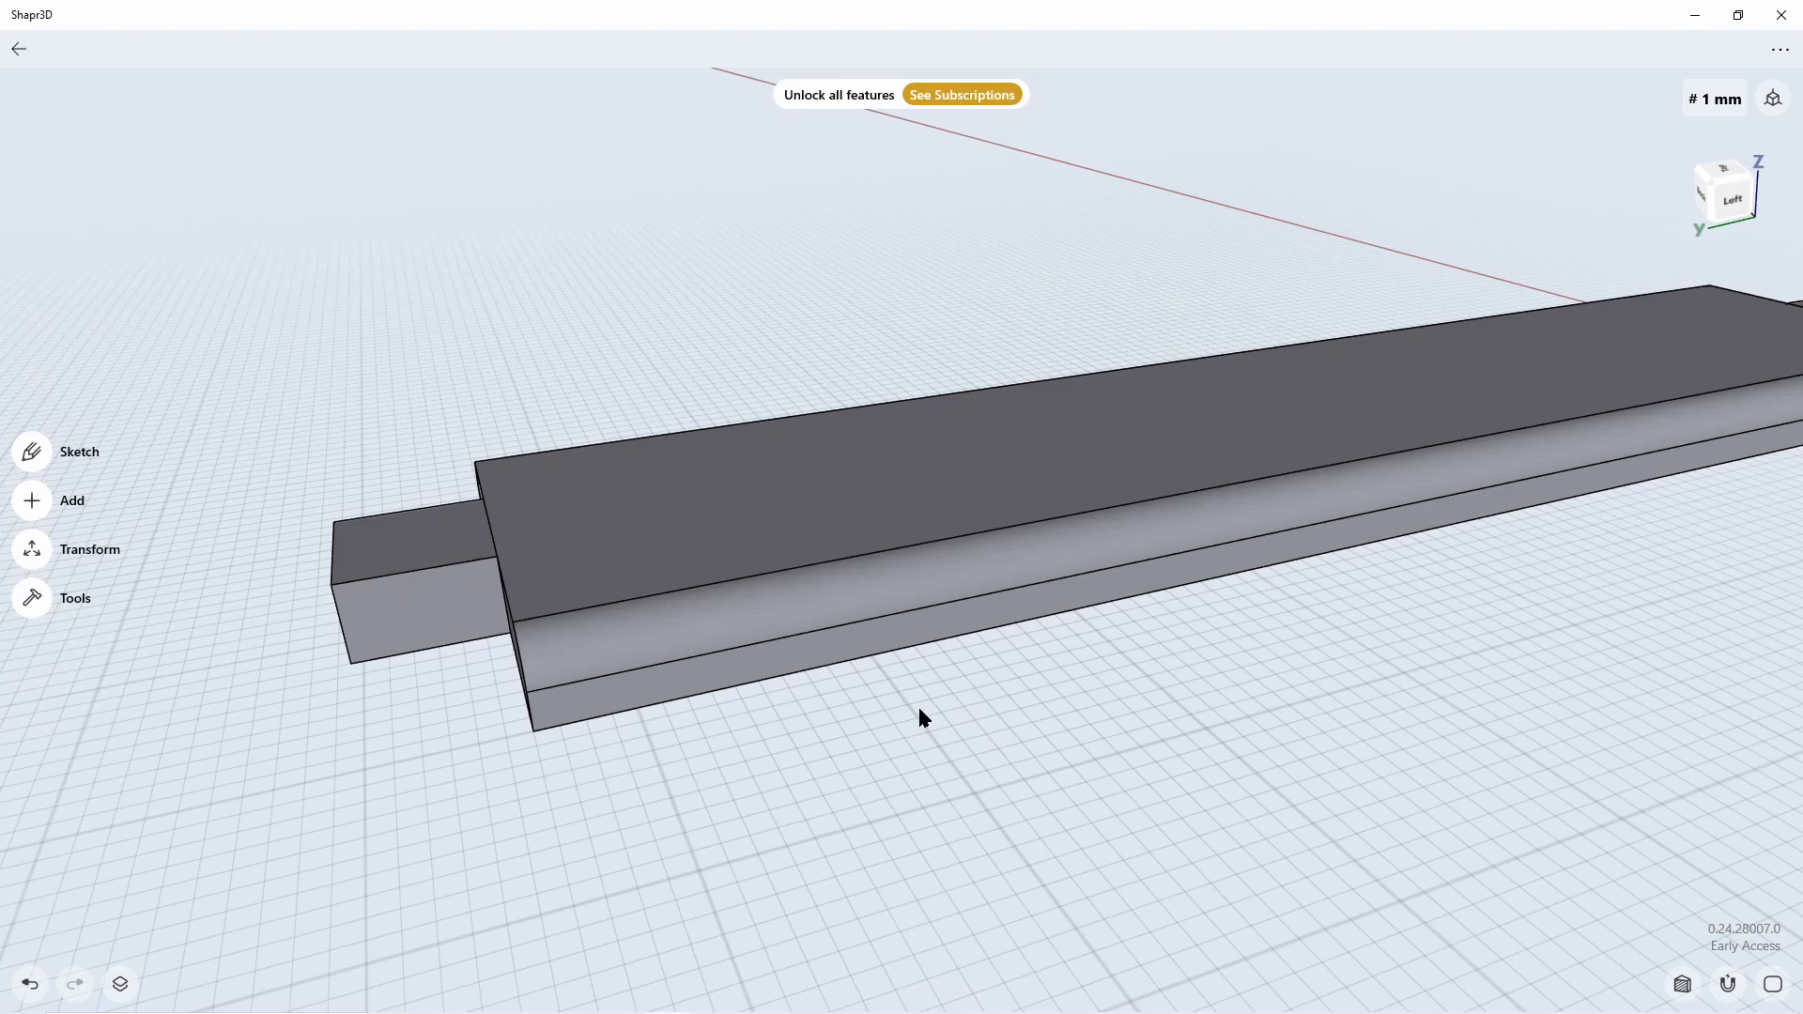
{"action": "key", "text": "ctrl+z"}
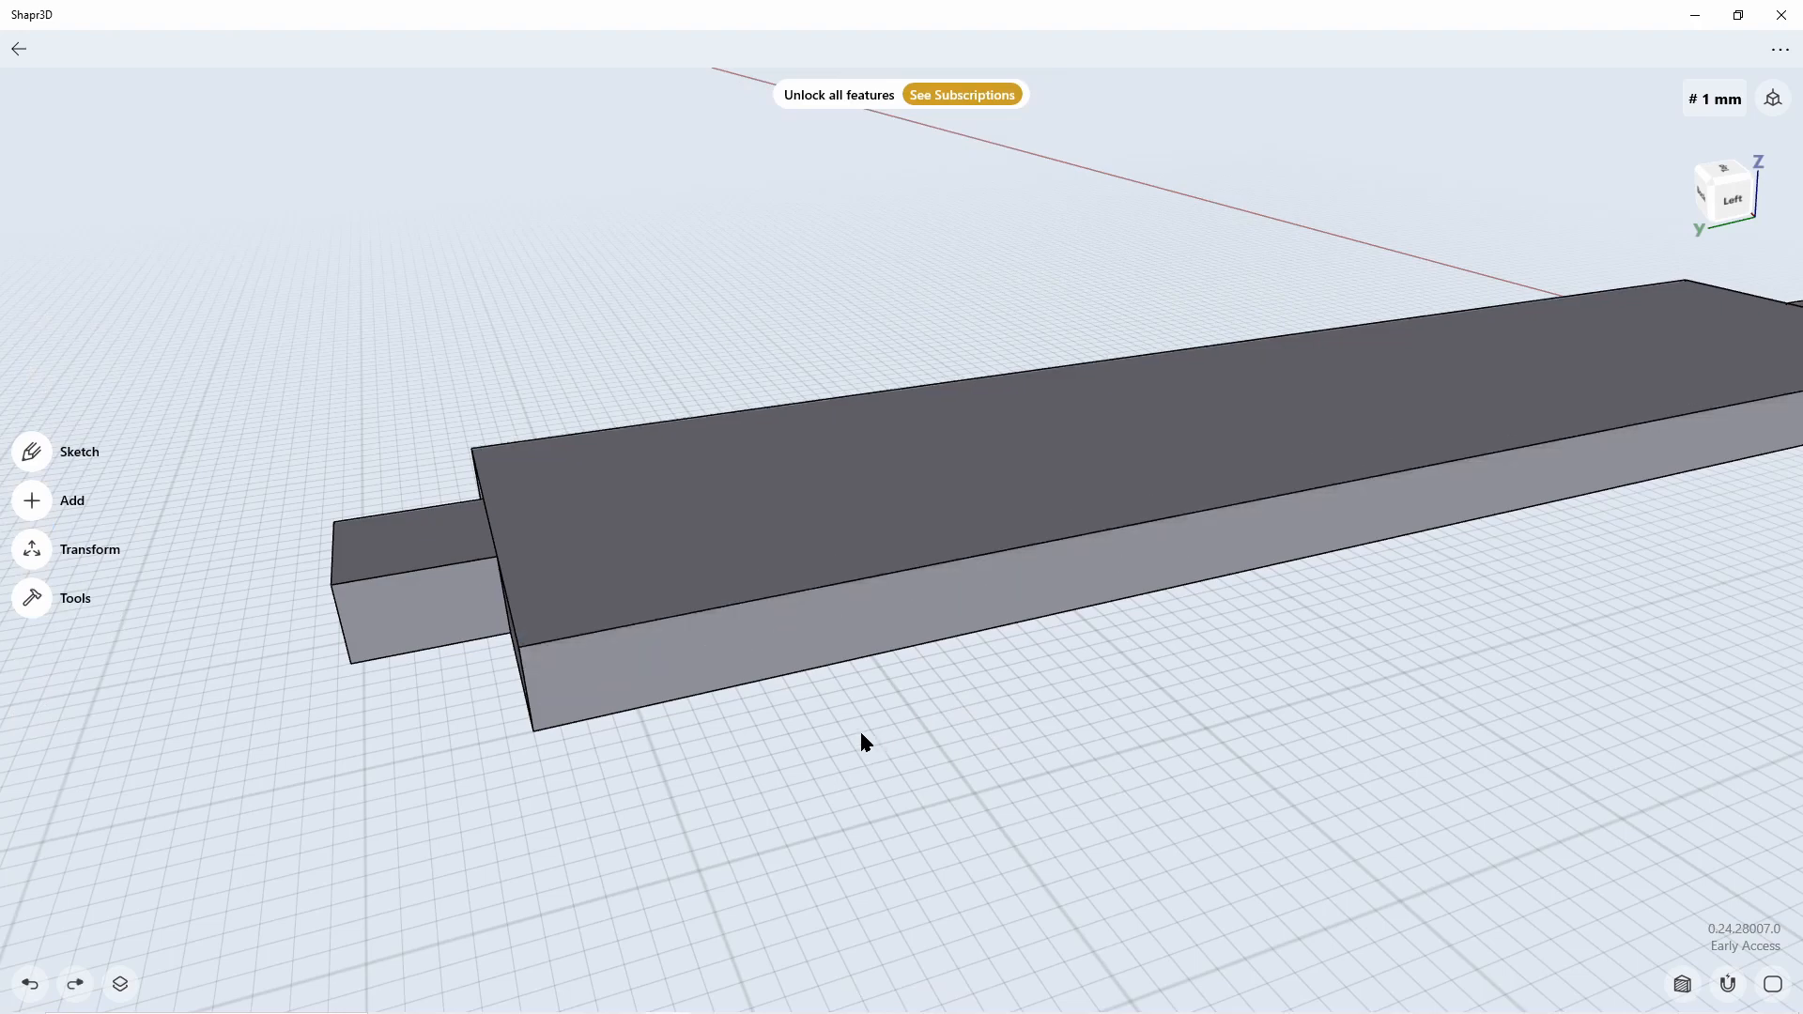
Fillet the plate's 94 mm top edge on the positive X side with a 2 mm radius
{"action": "right_click_drag", "start_coordinate": [860, 736], "coordinate": [1038, 704]}
{"action": "scroll", "coordinate": [1035, 714], "scroll_direction": "up", "scroll_amount": 5}
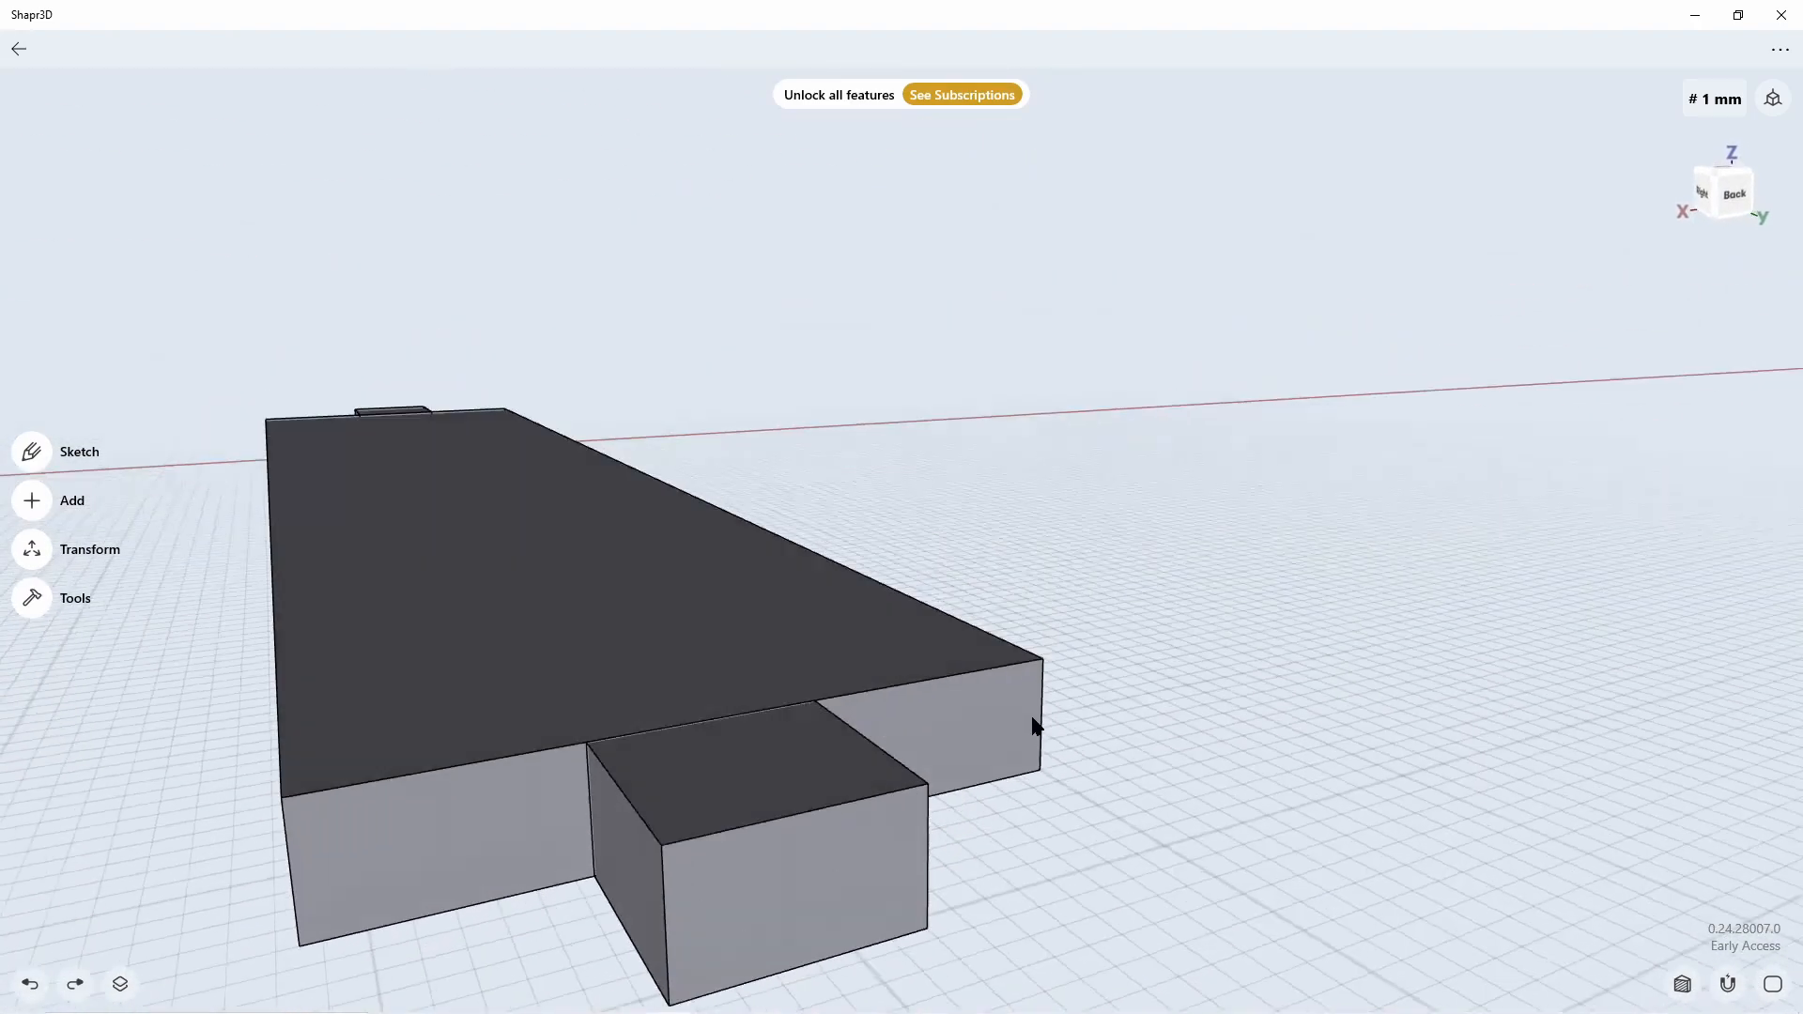
{"action": "scroll", "coordinate": [1034, 728], "scroll_direction": "down", "scroll_amount": 3}
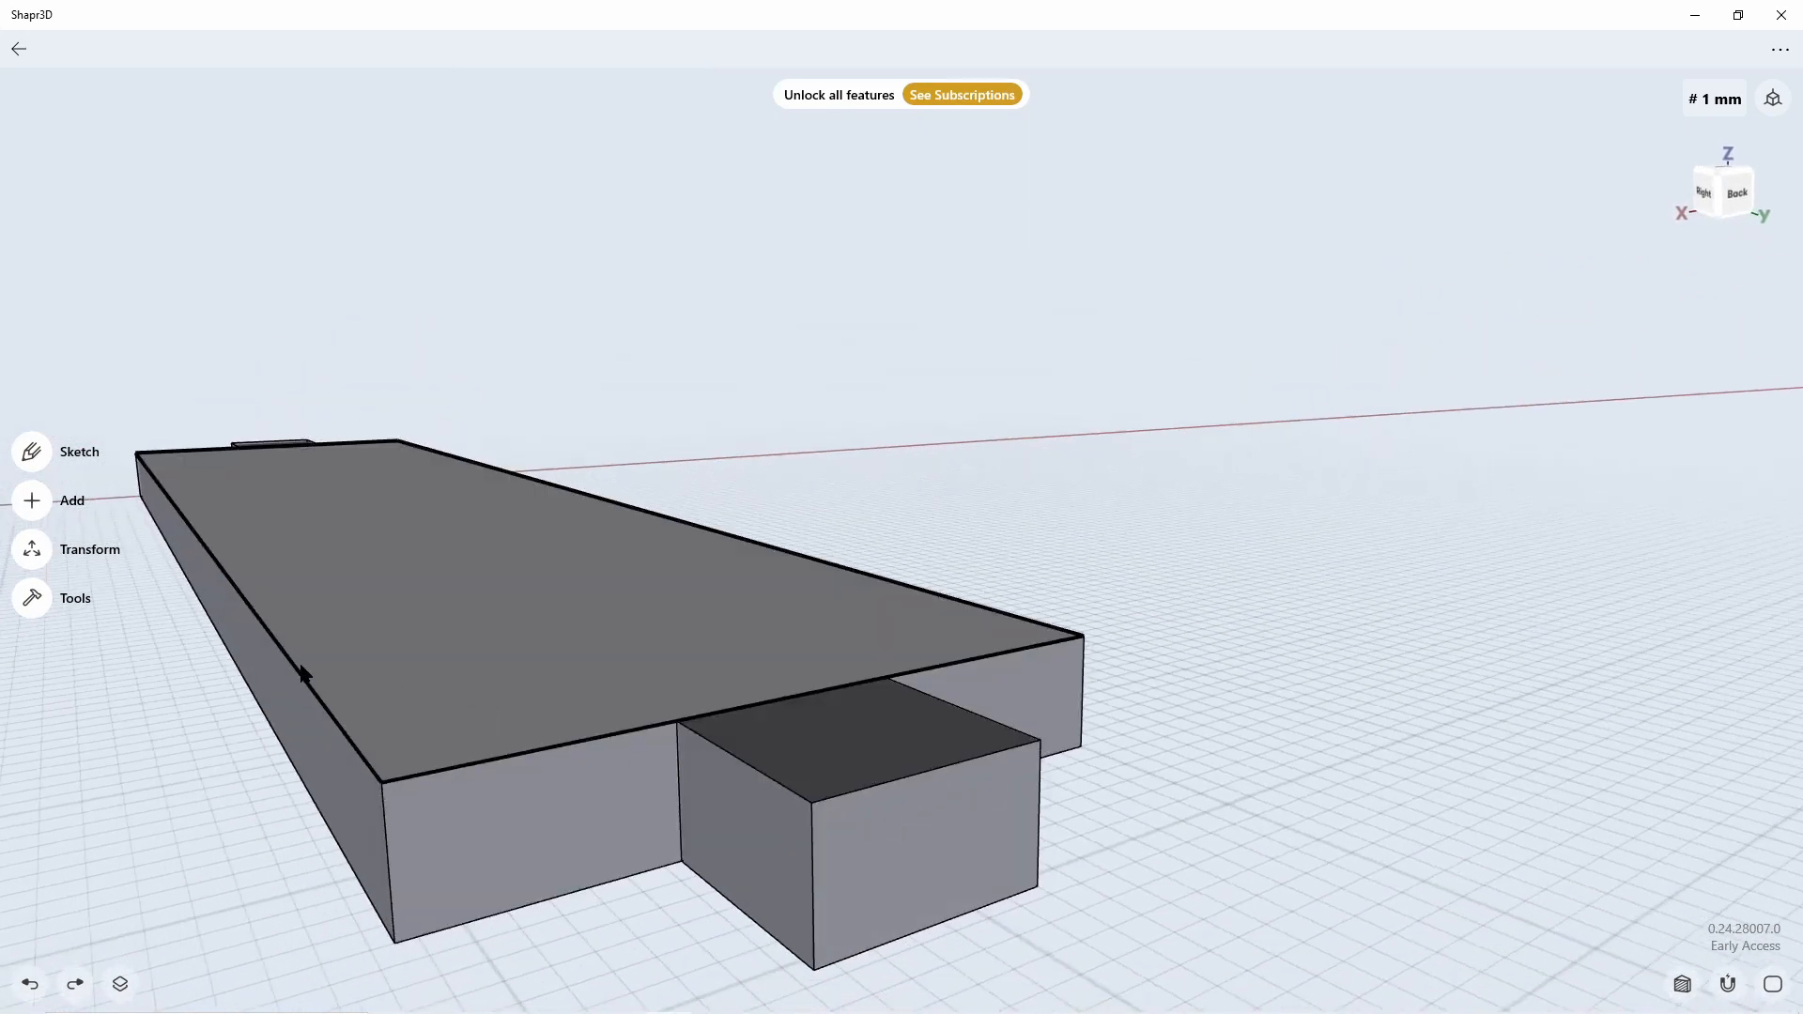
{"action": "left_click", "coordinate": [299, 673]}
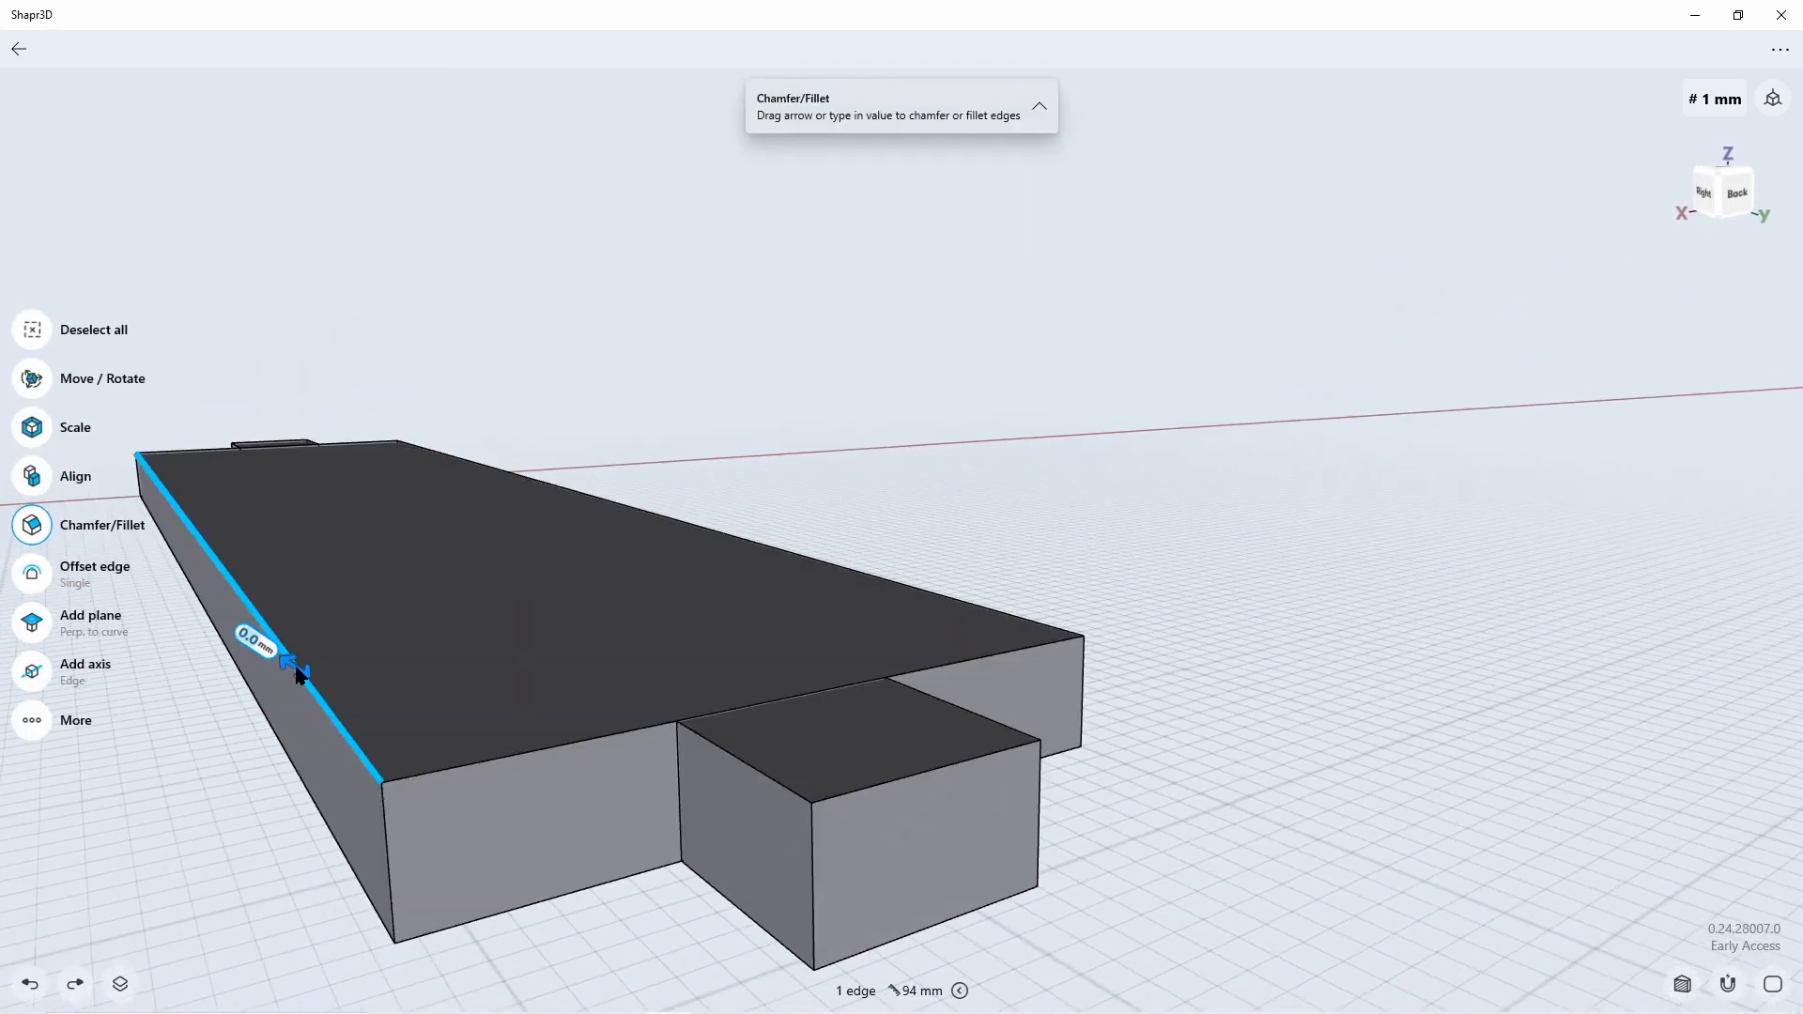
{"action": "type", "text": "2"}
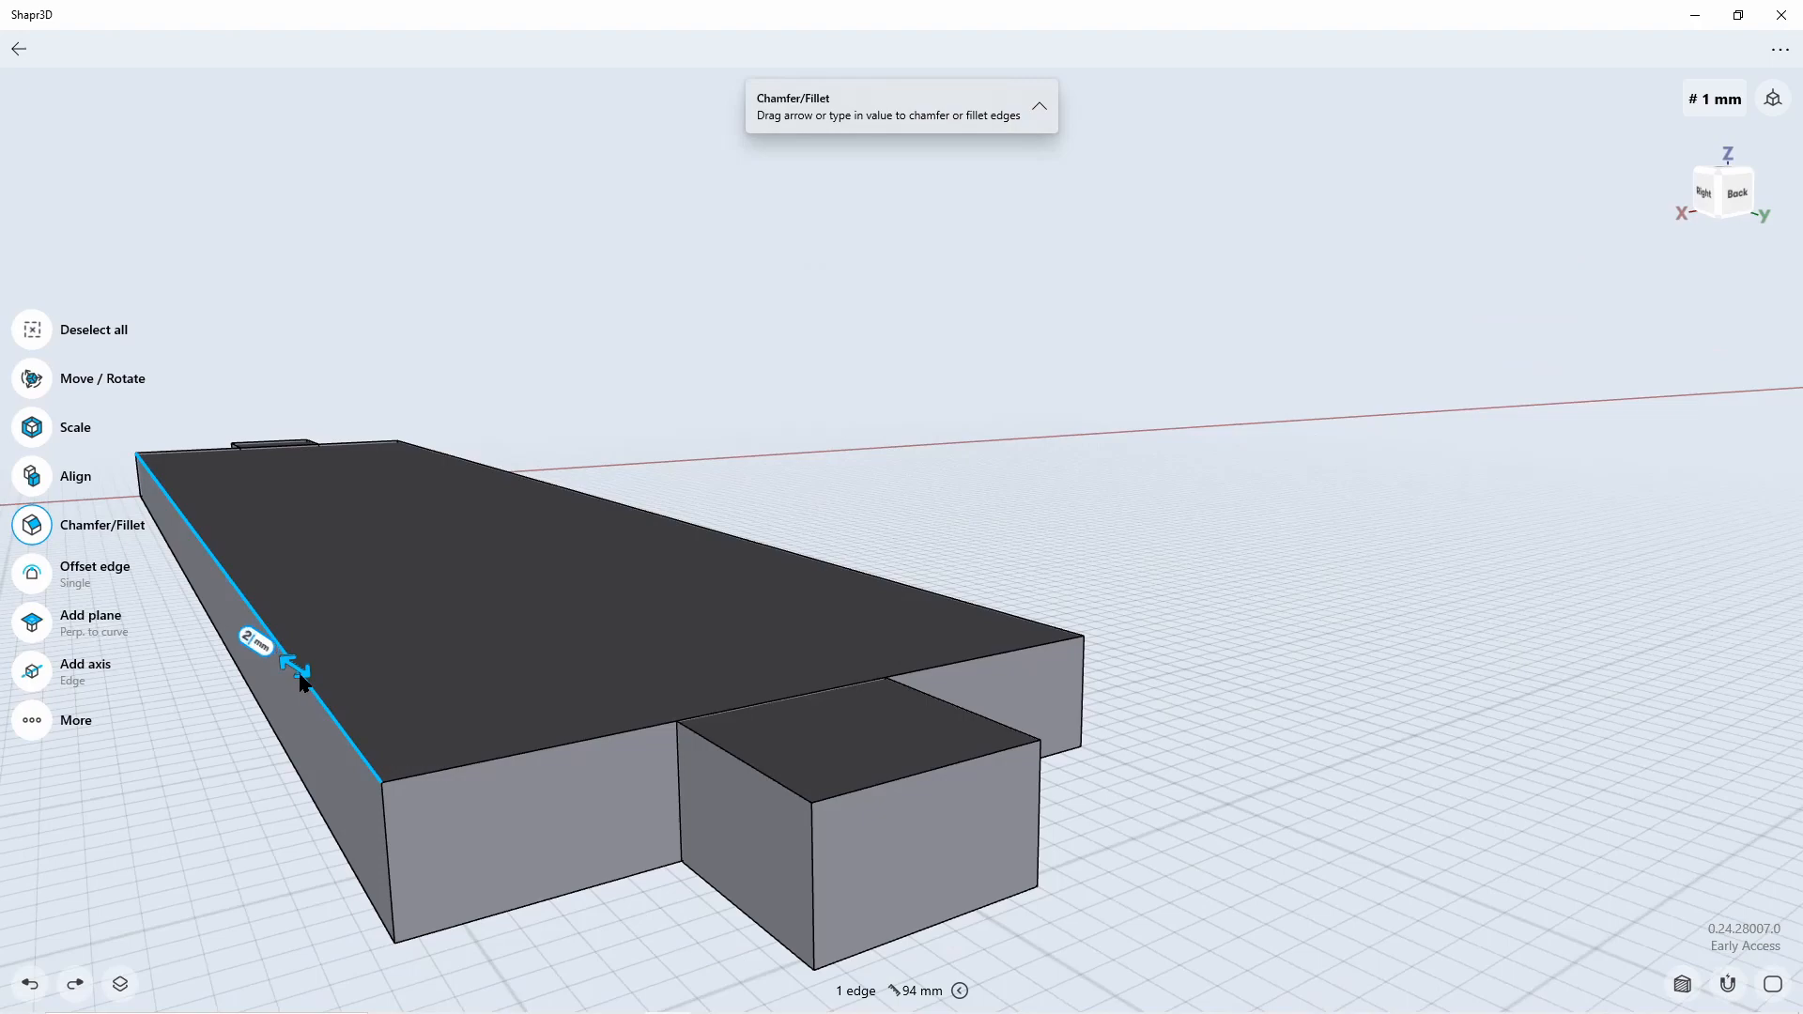
{"action": "key", "text": "Return"}
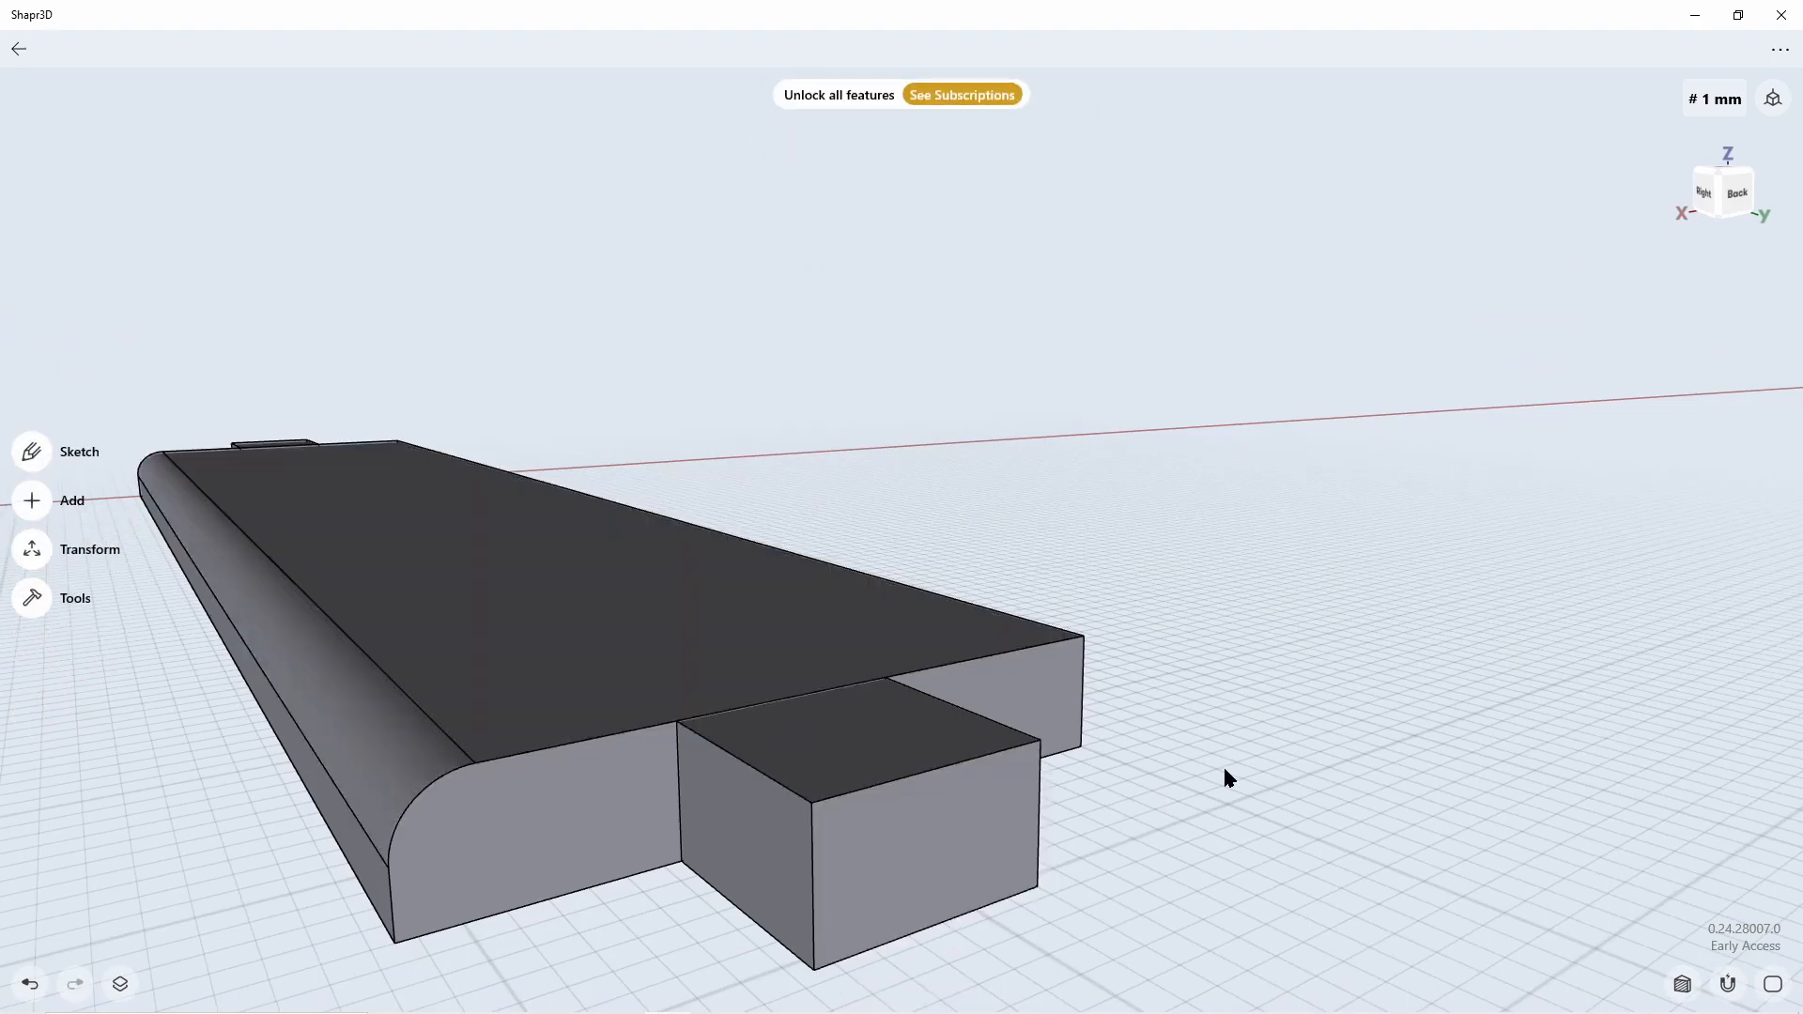
Fillet the opposite 94 mm top edge of the plate with a 2 mm radius
{"action": "right_click_drag", "start_coordinate": [1223, 765], "coordinate": [1165, 742]}
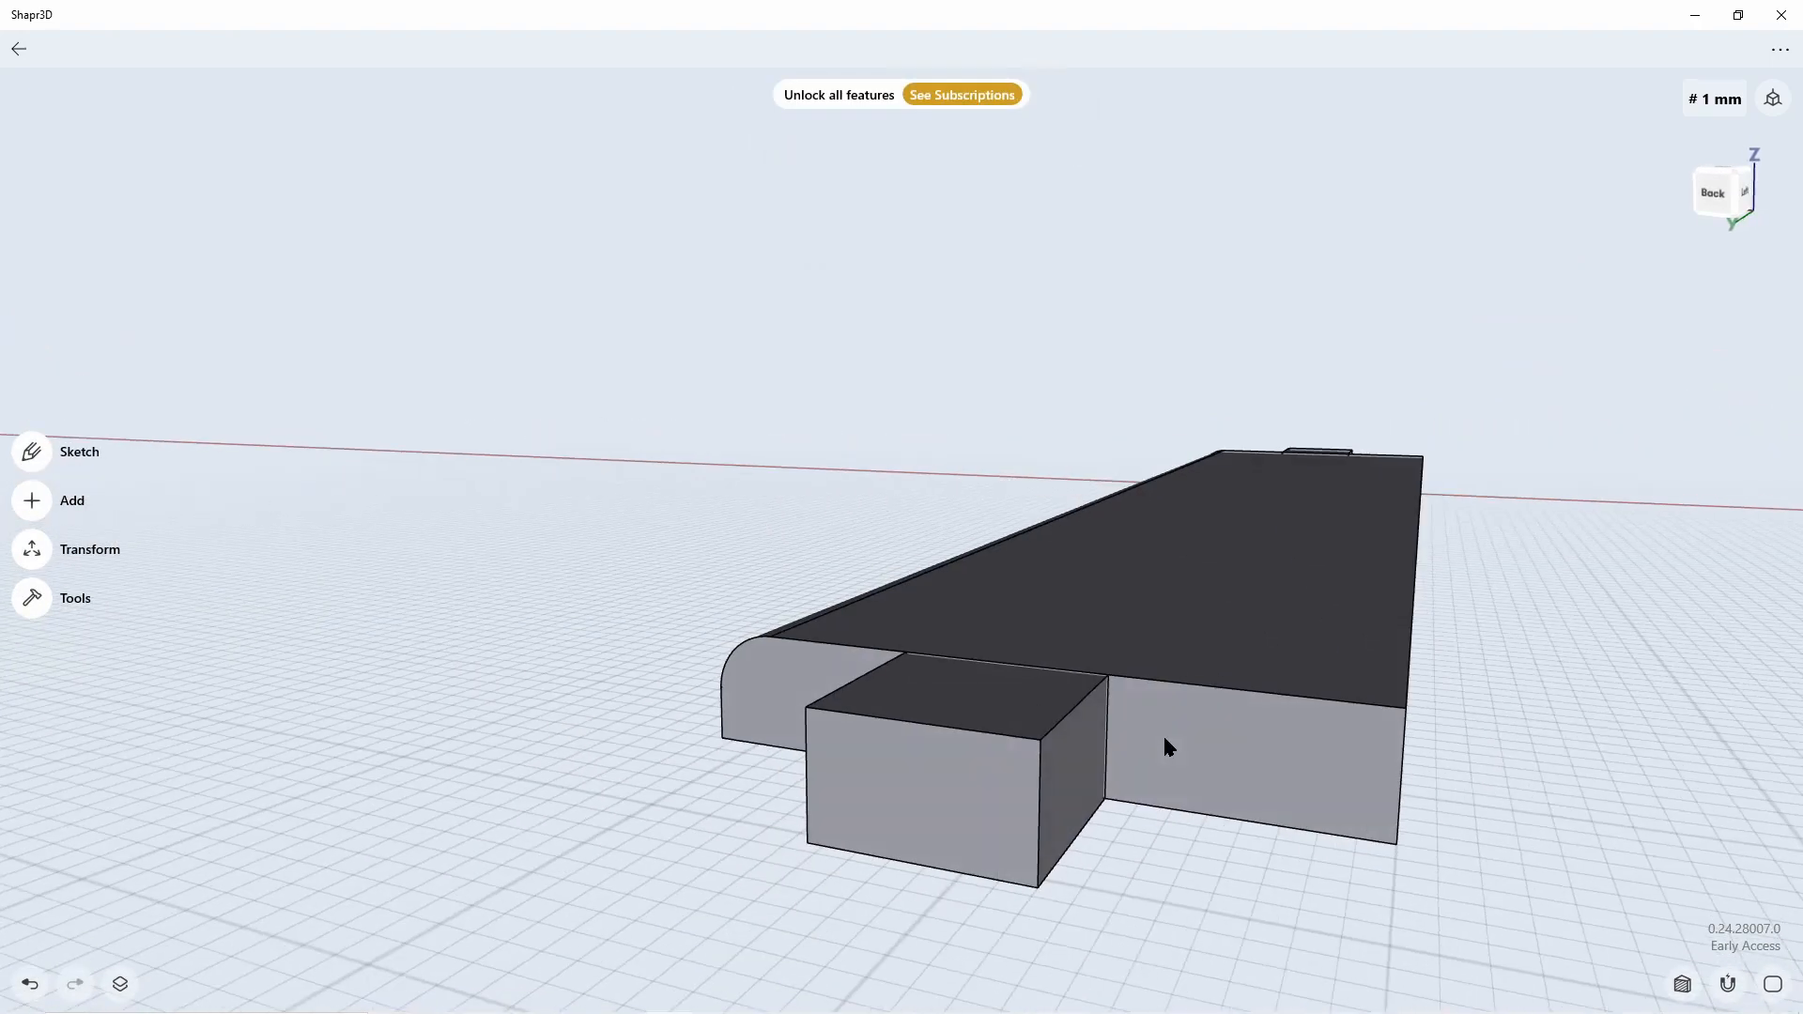
{"action": "left_click", "coordinate": [1413, 612]}
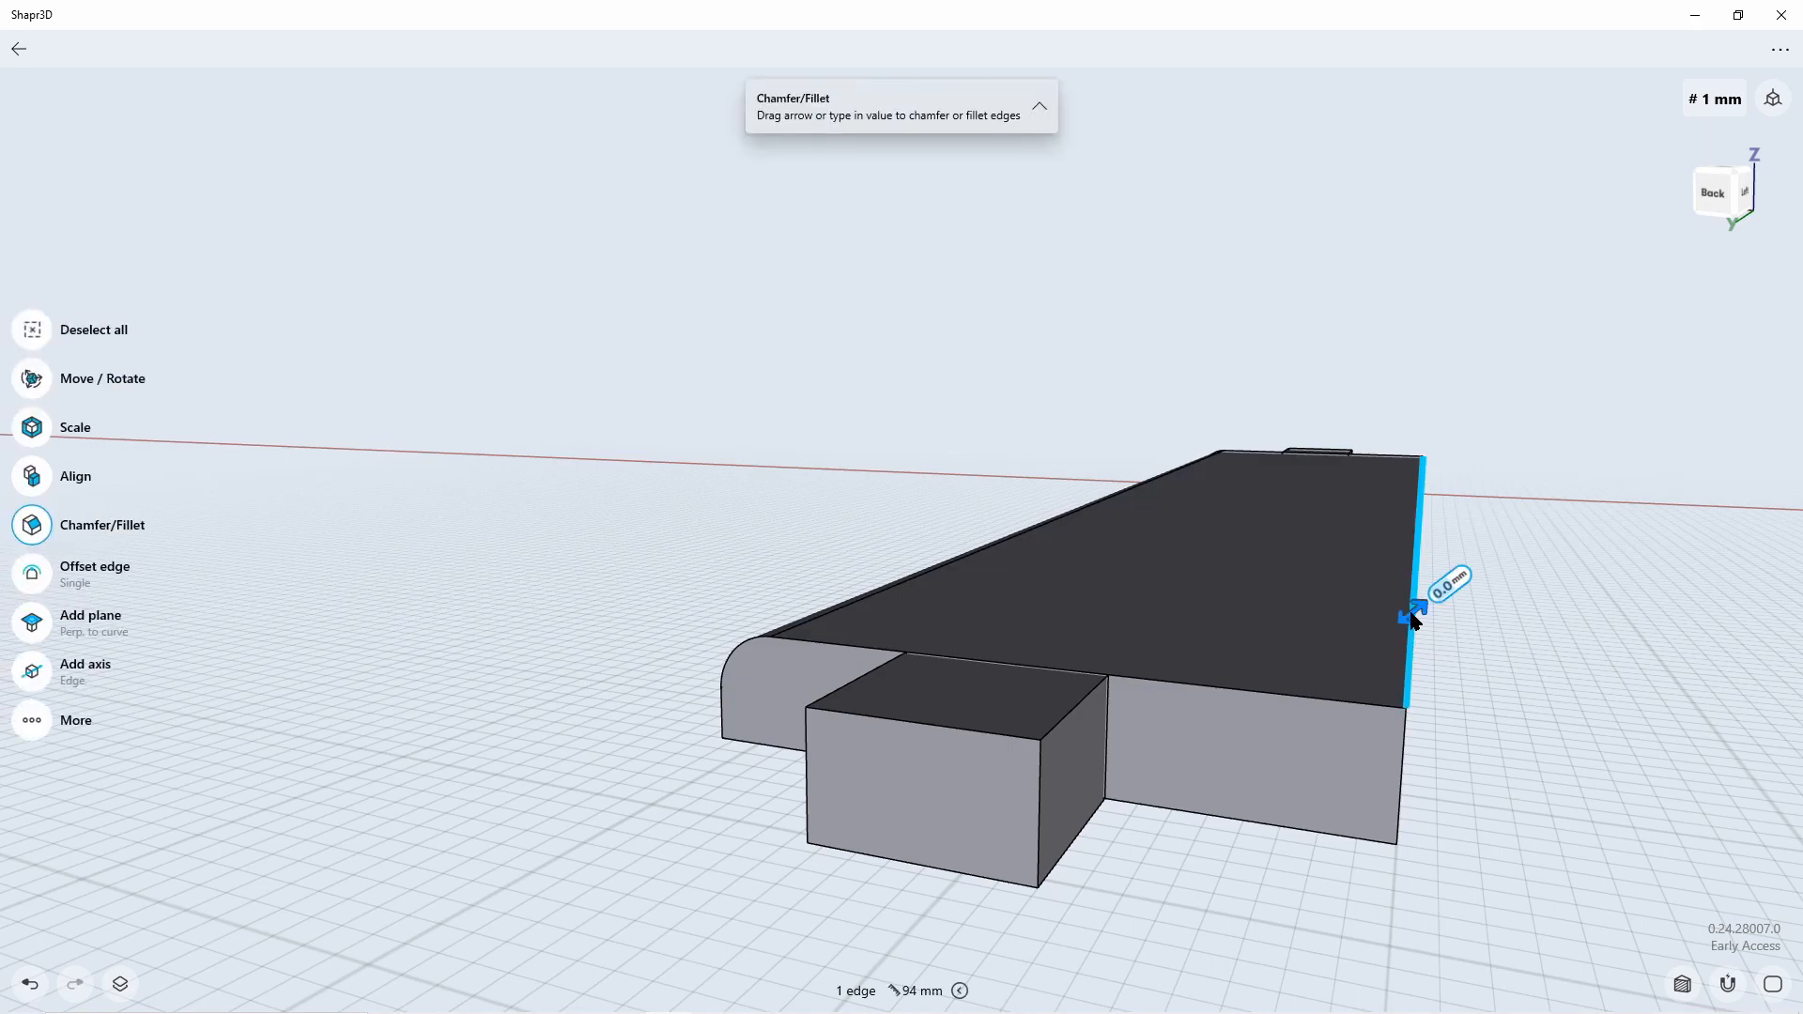
{"action": "type", "text": "2"}
{"action": "key", "text": "Return"}
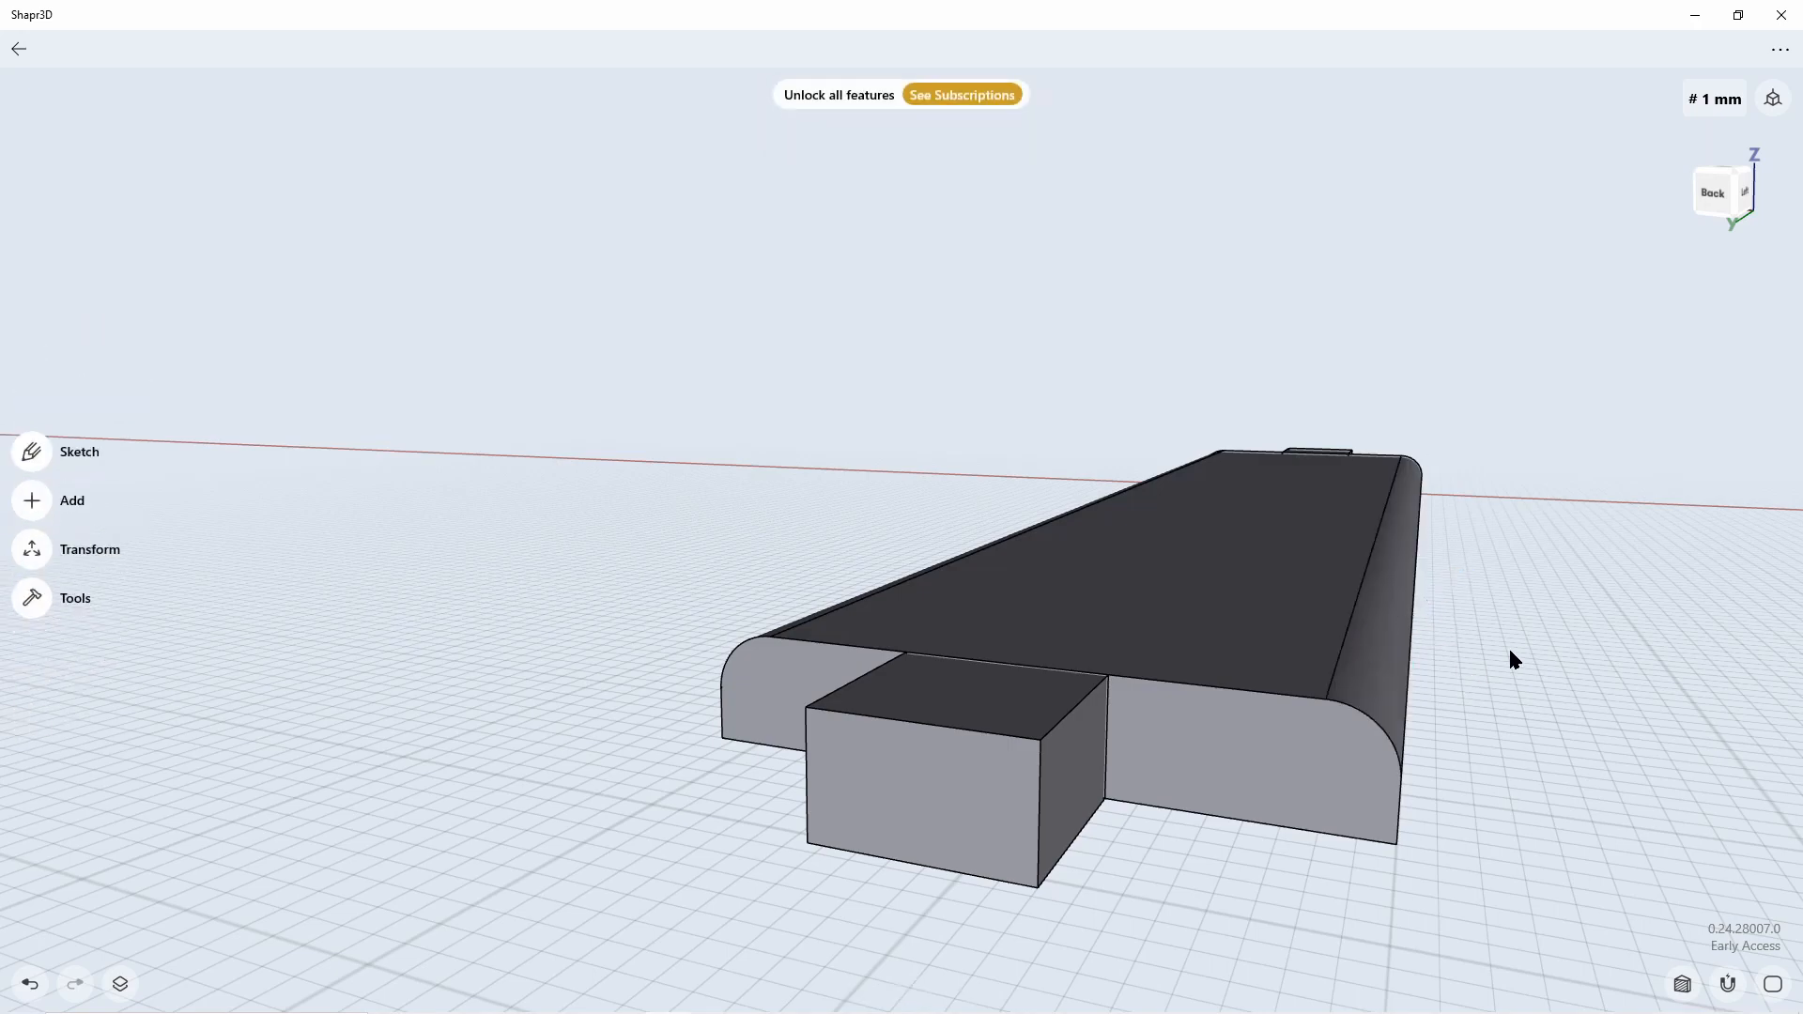
Extrude the small bridging face between the square tab and the plate's short end upward to 3.8 mm
{"action": "mouse_move", "coordinate": [1510, 652]}
{"action": "right_mouse_down"}
{"action": "mouse_move", "coordinate": [1502, 693]}
{"action": "mouse_move", "coordinate": [1522, 672]}
{"action": "mouse_move", "coordinate": [1513, 646]}
{"action": "mouse_move", "coordinate": [1491, 651]}
{"action": "right_mouse_up"}
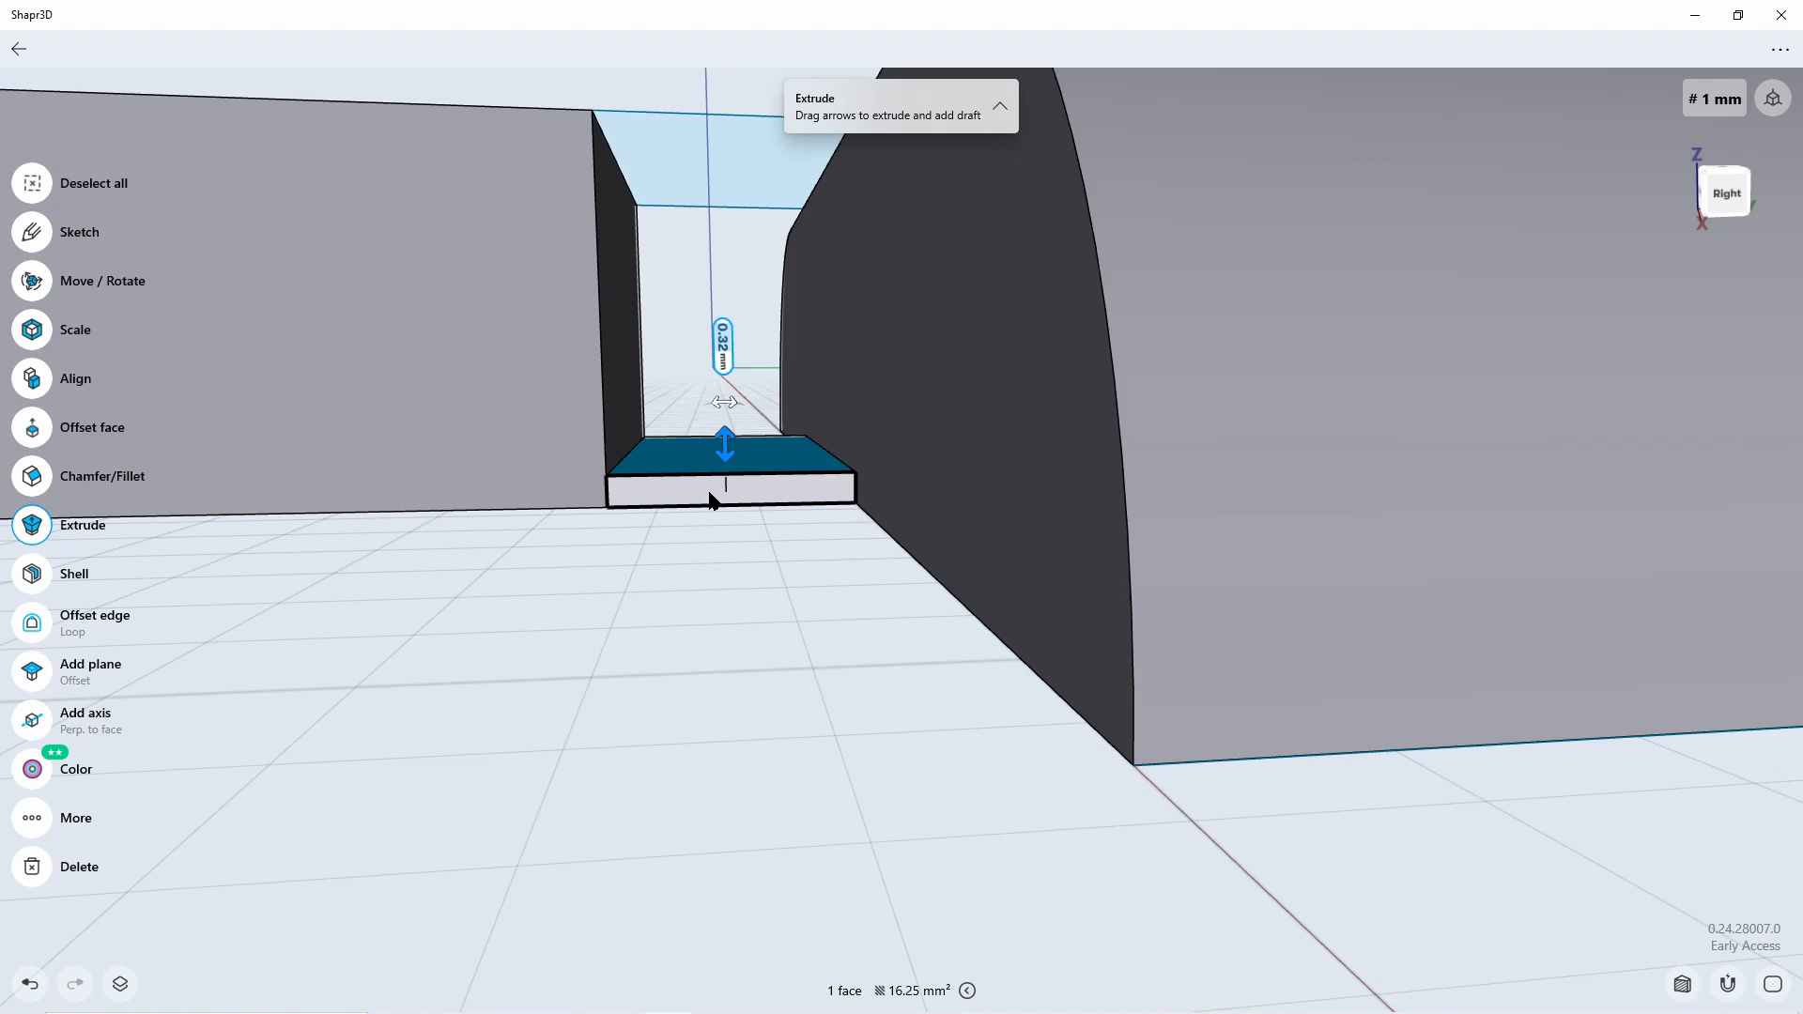
{"action": "scroll", "coordinate": [711, 498], "scroll_direction": "down", "scroll_amount": 4}
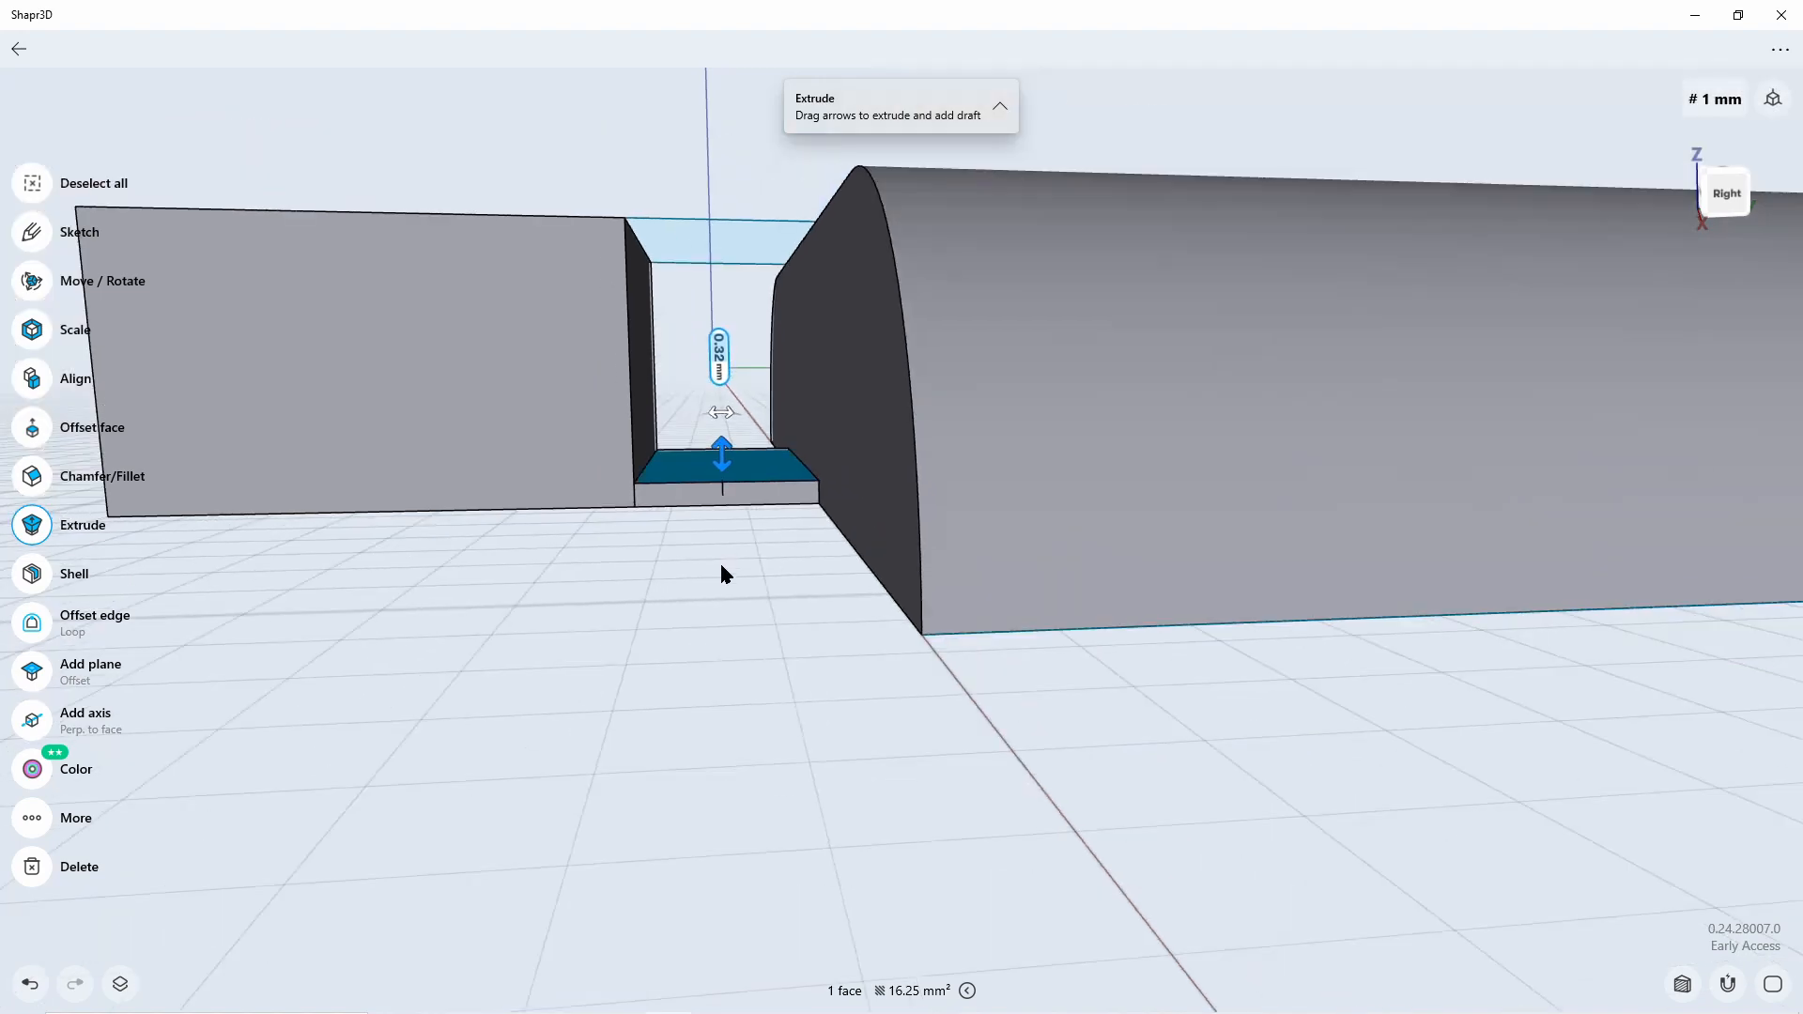
{"action": "left_click_drag", "start_coordinate": [722, 457], "coordinate": [731, 617]}
{"action": "middle_click_drag", "start_coordinate": [730, 616], "coordinate": [681, 740]}
{"action": "left_click_drag", "start_coordinate": [681, 739], "coordinate": [719, 392]}
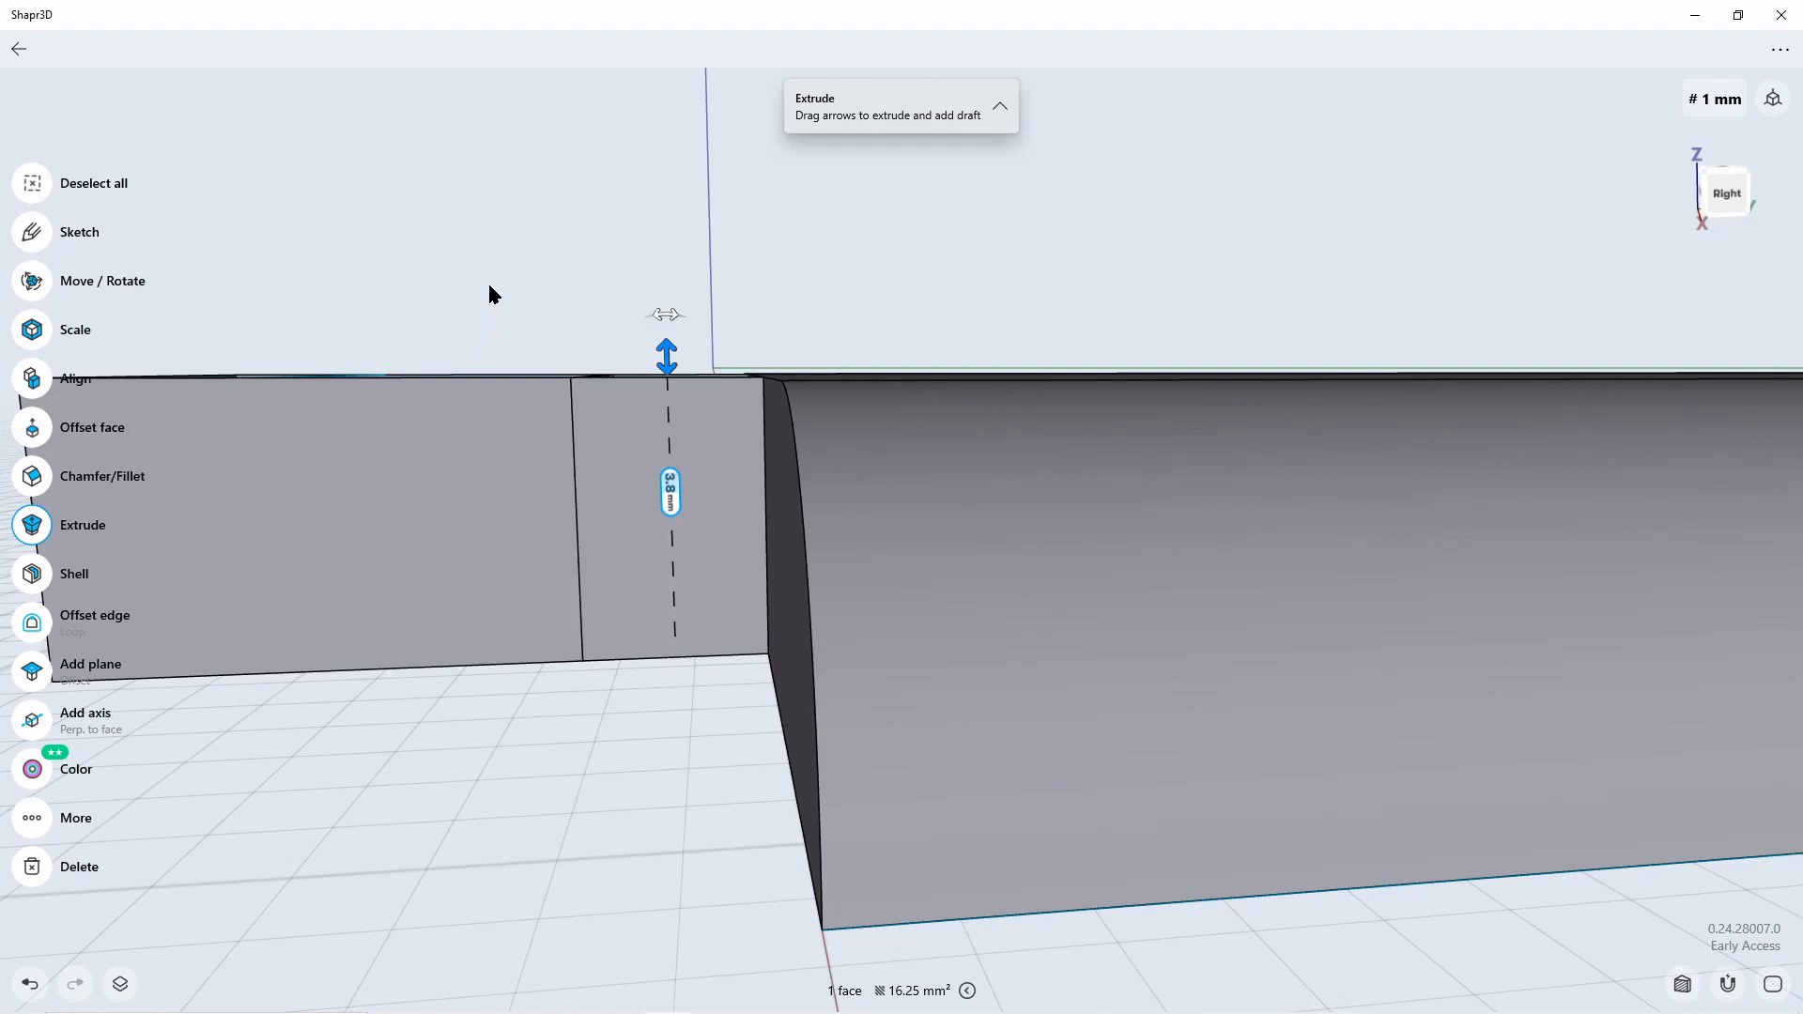
{"action": "right_click_drag", "start_coordinate": [489, 287], "coordinate": [452, 232]}
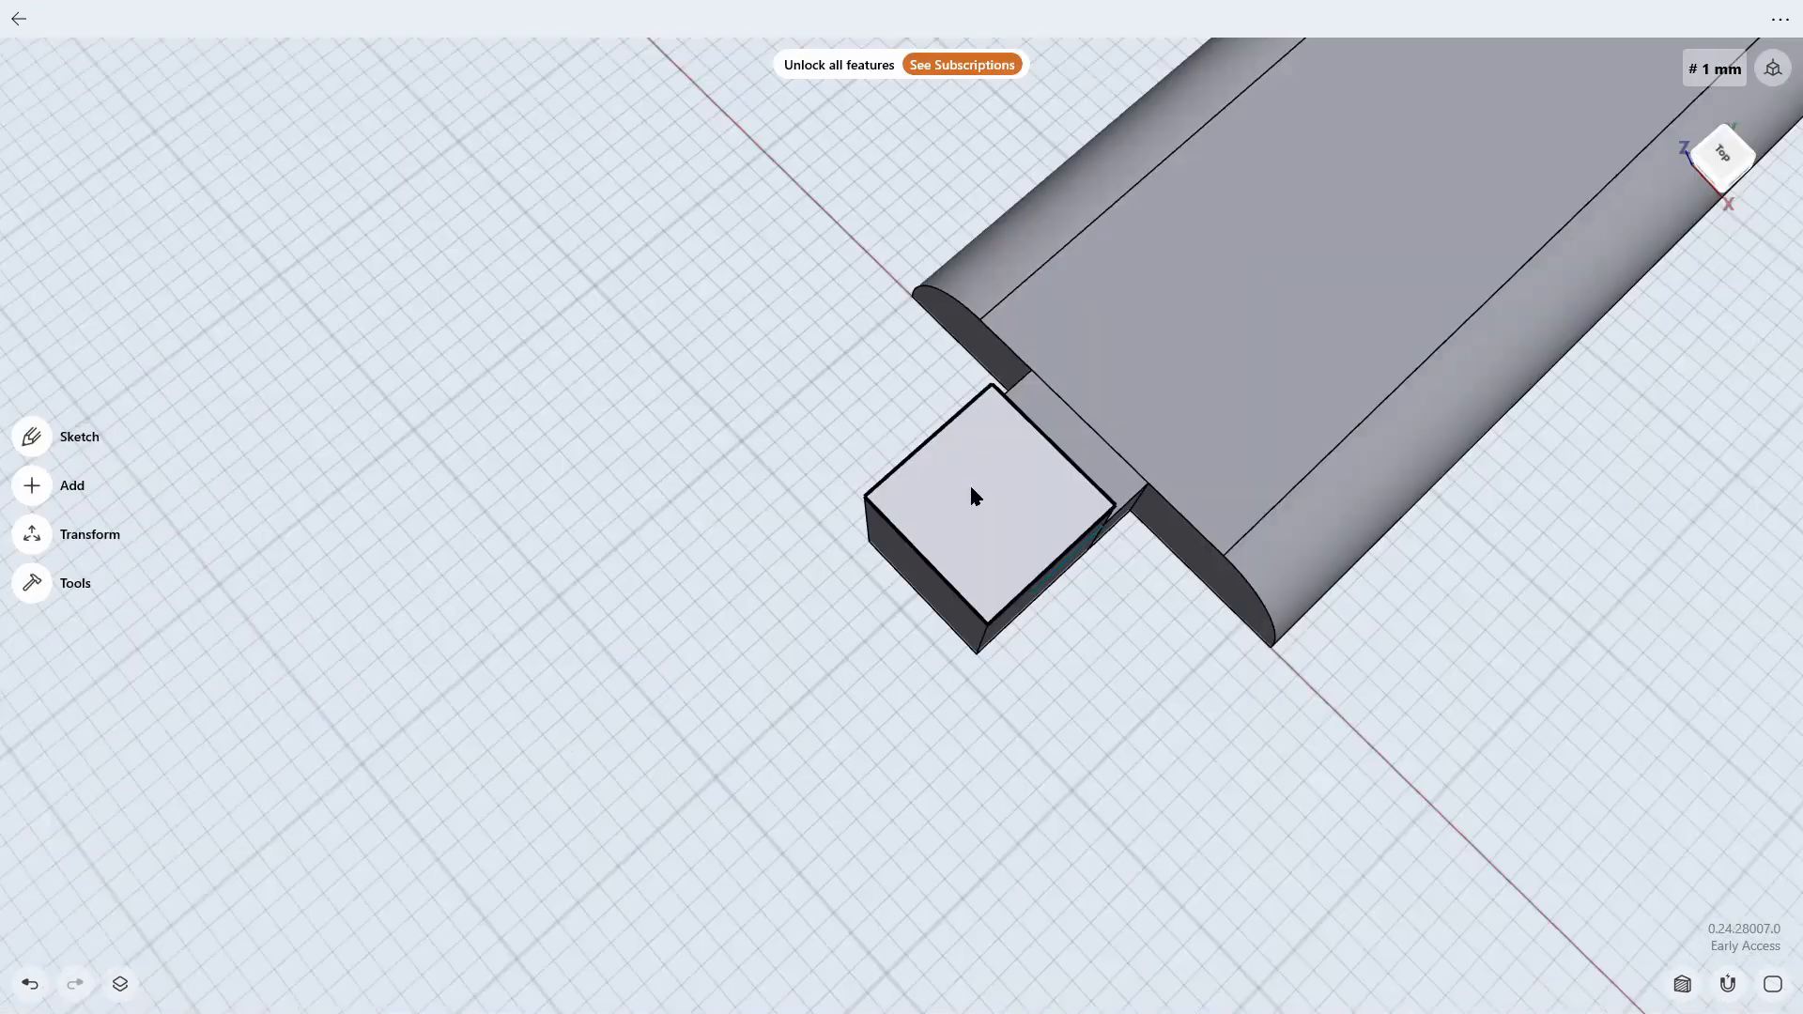
Shell the square tab from its top face so it becomes an open box with even walls
{"action": "left_click", "coordinate": [970, 495]}
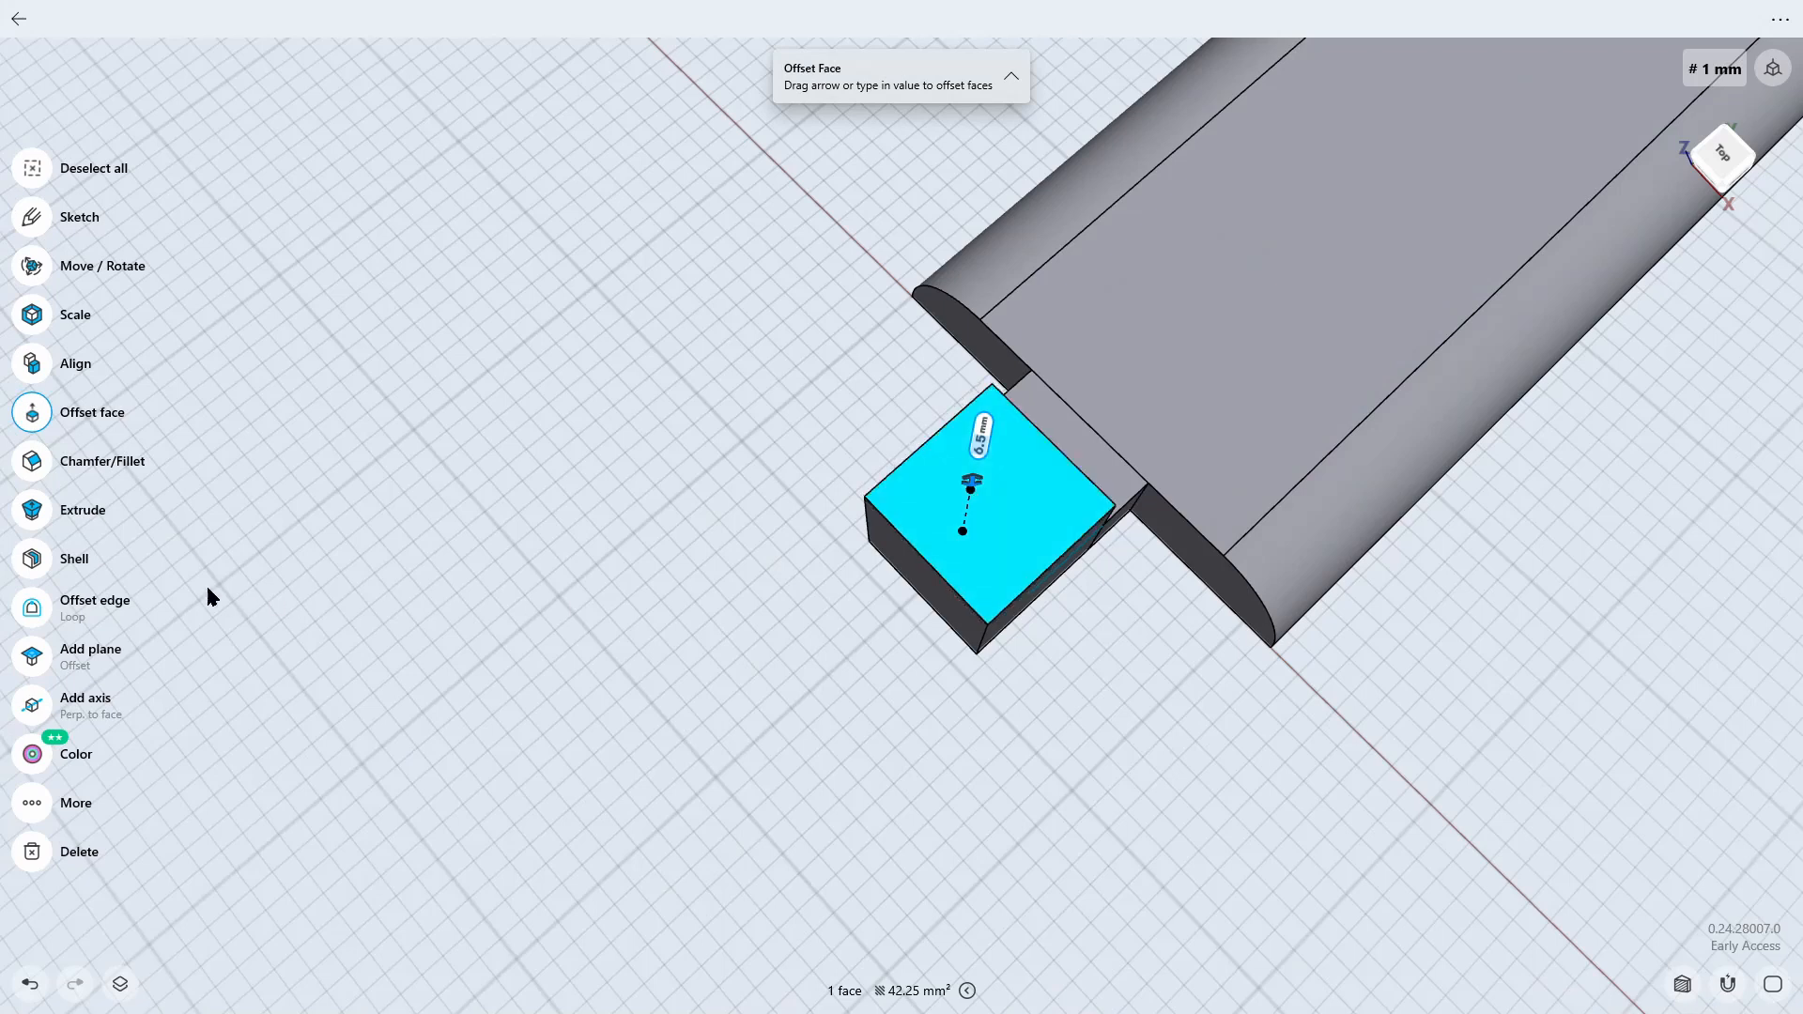
{"action": "left_click", "coordinate": [33, 561]}
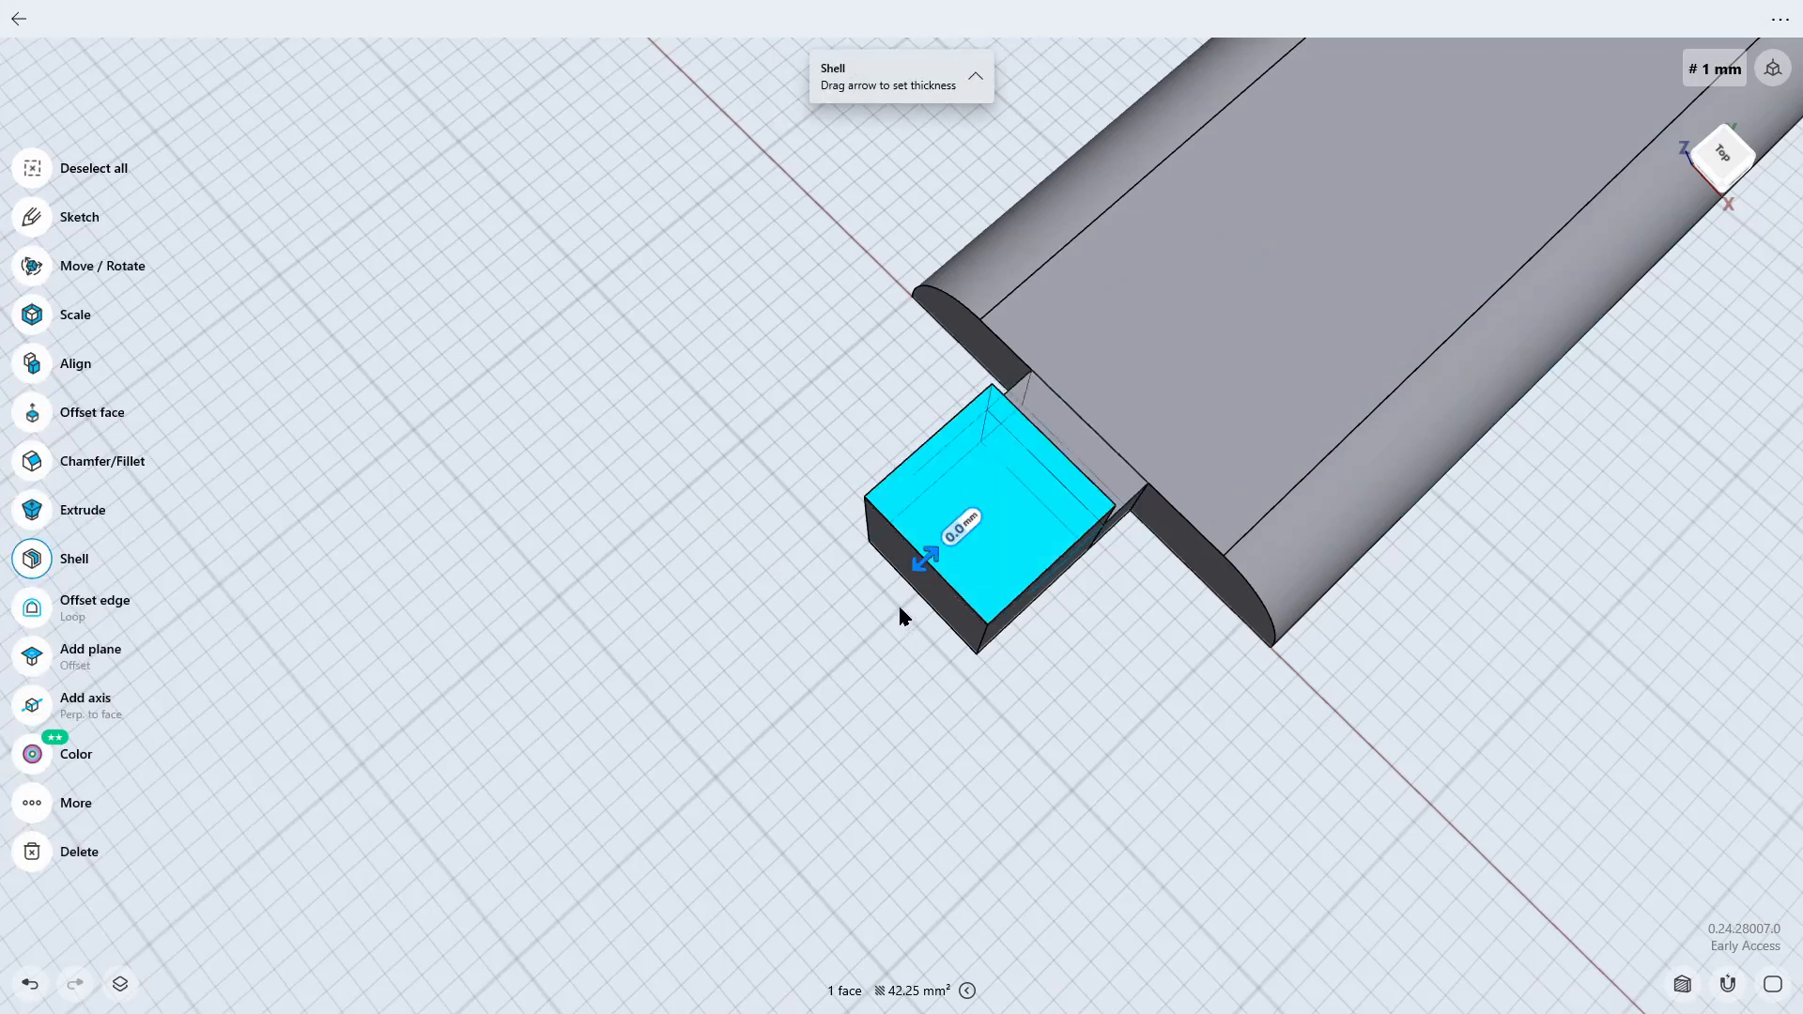
{"action": "left_click_drag", "start_coordinate": [924, 558], "coordinate": [972, 545]}
{"action": "left_click", "coordinate": [1059, 616]}
{"action": "scroll", "coordinate": [1106, 611], "scroll_direction": "up", "scroll_amount": 5}
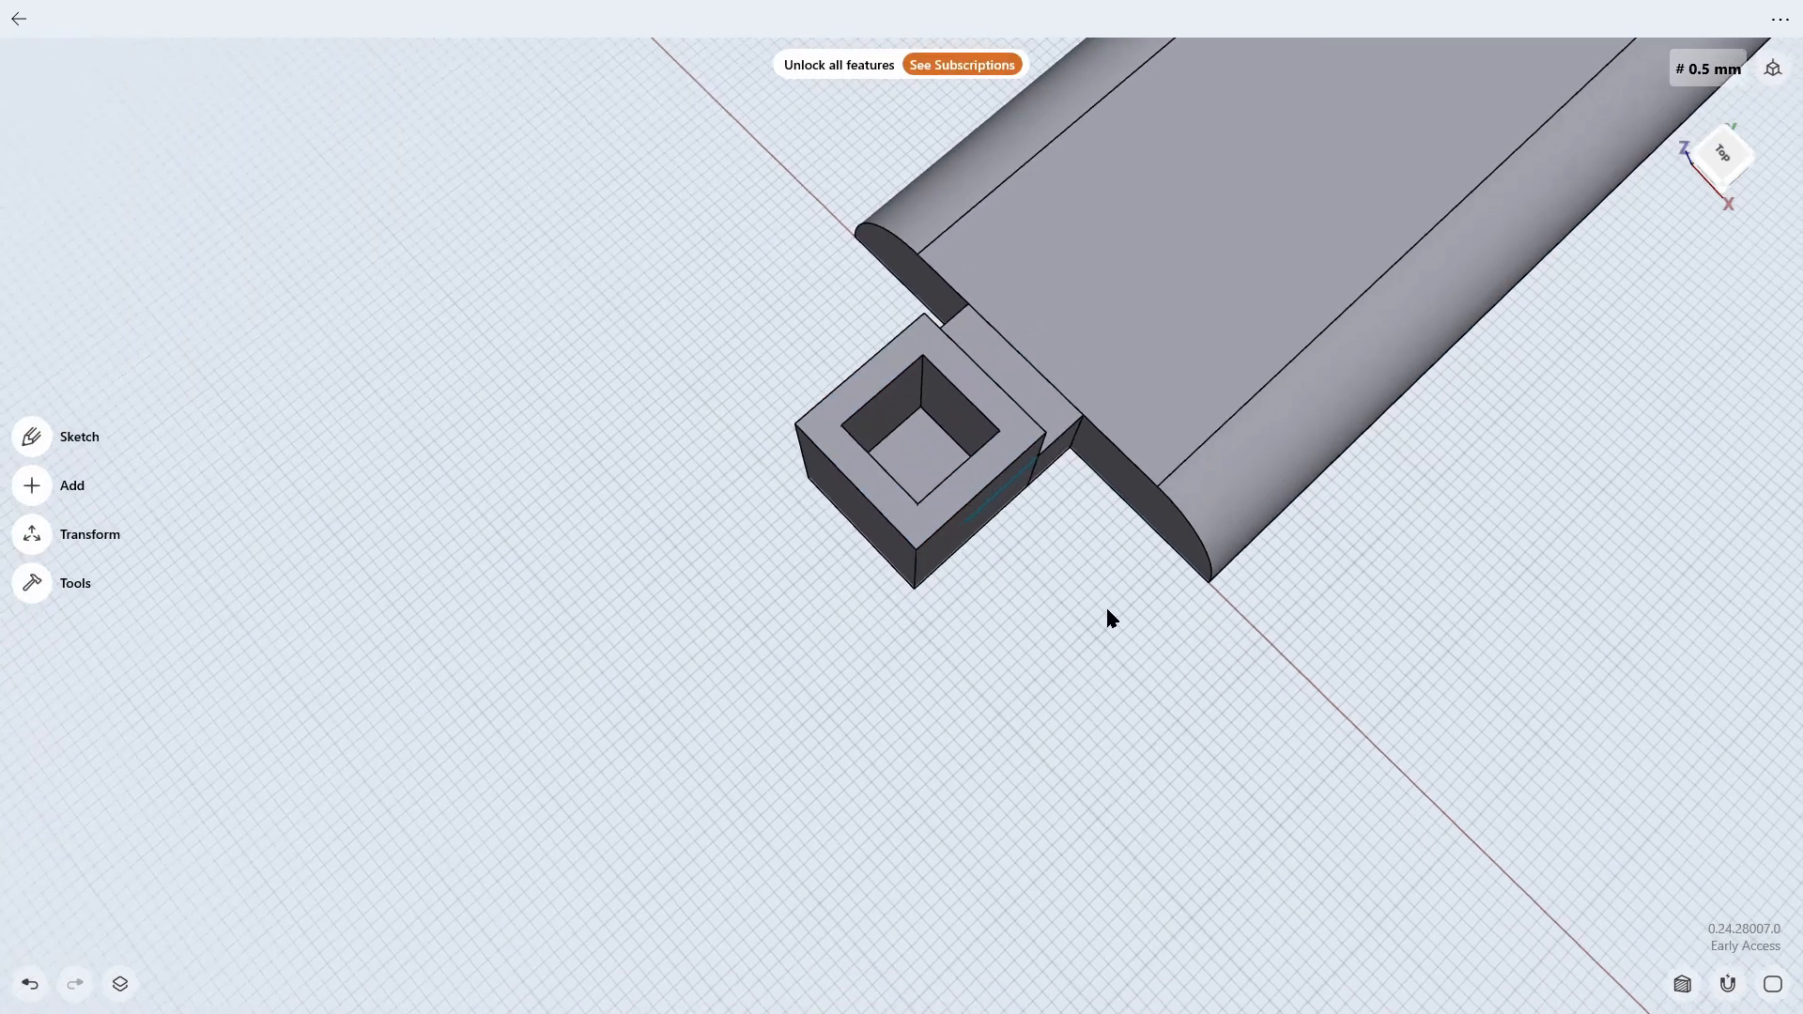
{"action": "middle_click_drag", "start_coordinate": [1078, 573], "coordinate": [1092, 702]}
{"action": "right_click_drag", "start_coordinate": [1091, 702], "coordinate": [1152, 669]}
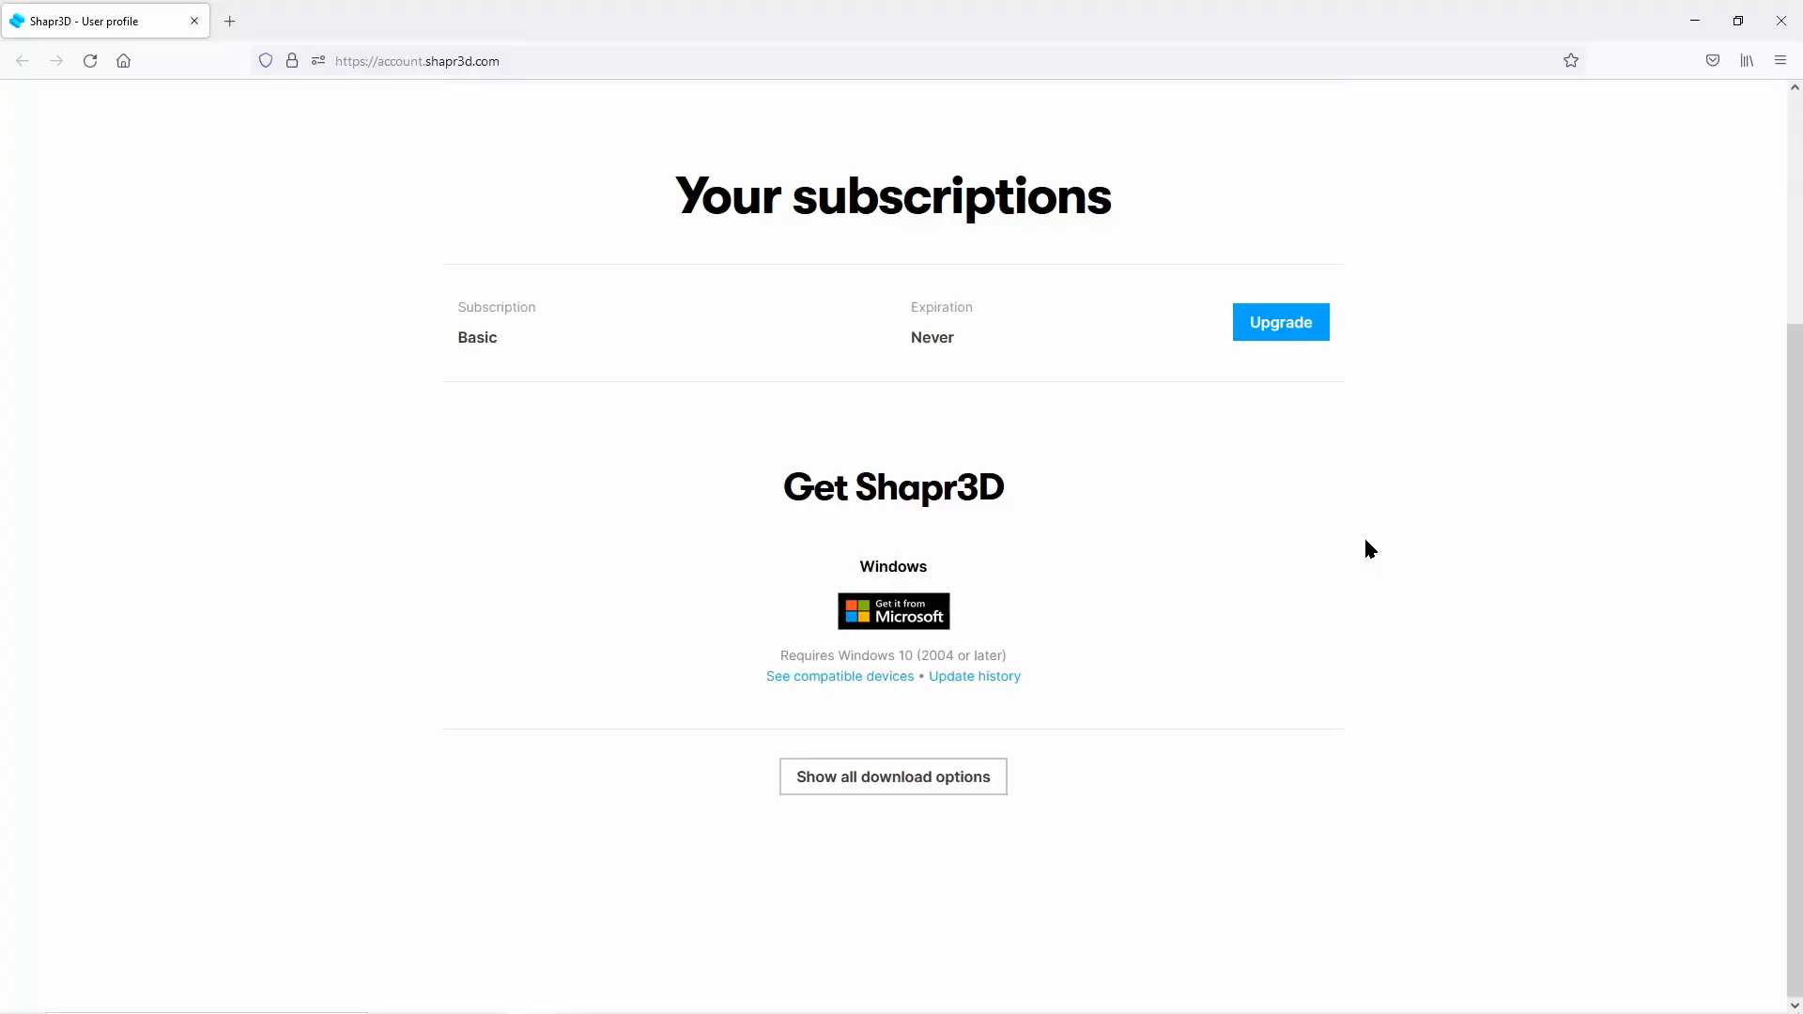
In the browser's Shapr3D account page, show all download options and open the subscription upgrade plans
{"action": "scroll", "coordinate": [1221, 582], "scroll_direction": "up", "scroll_amount": 2}
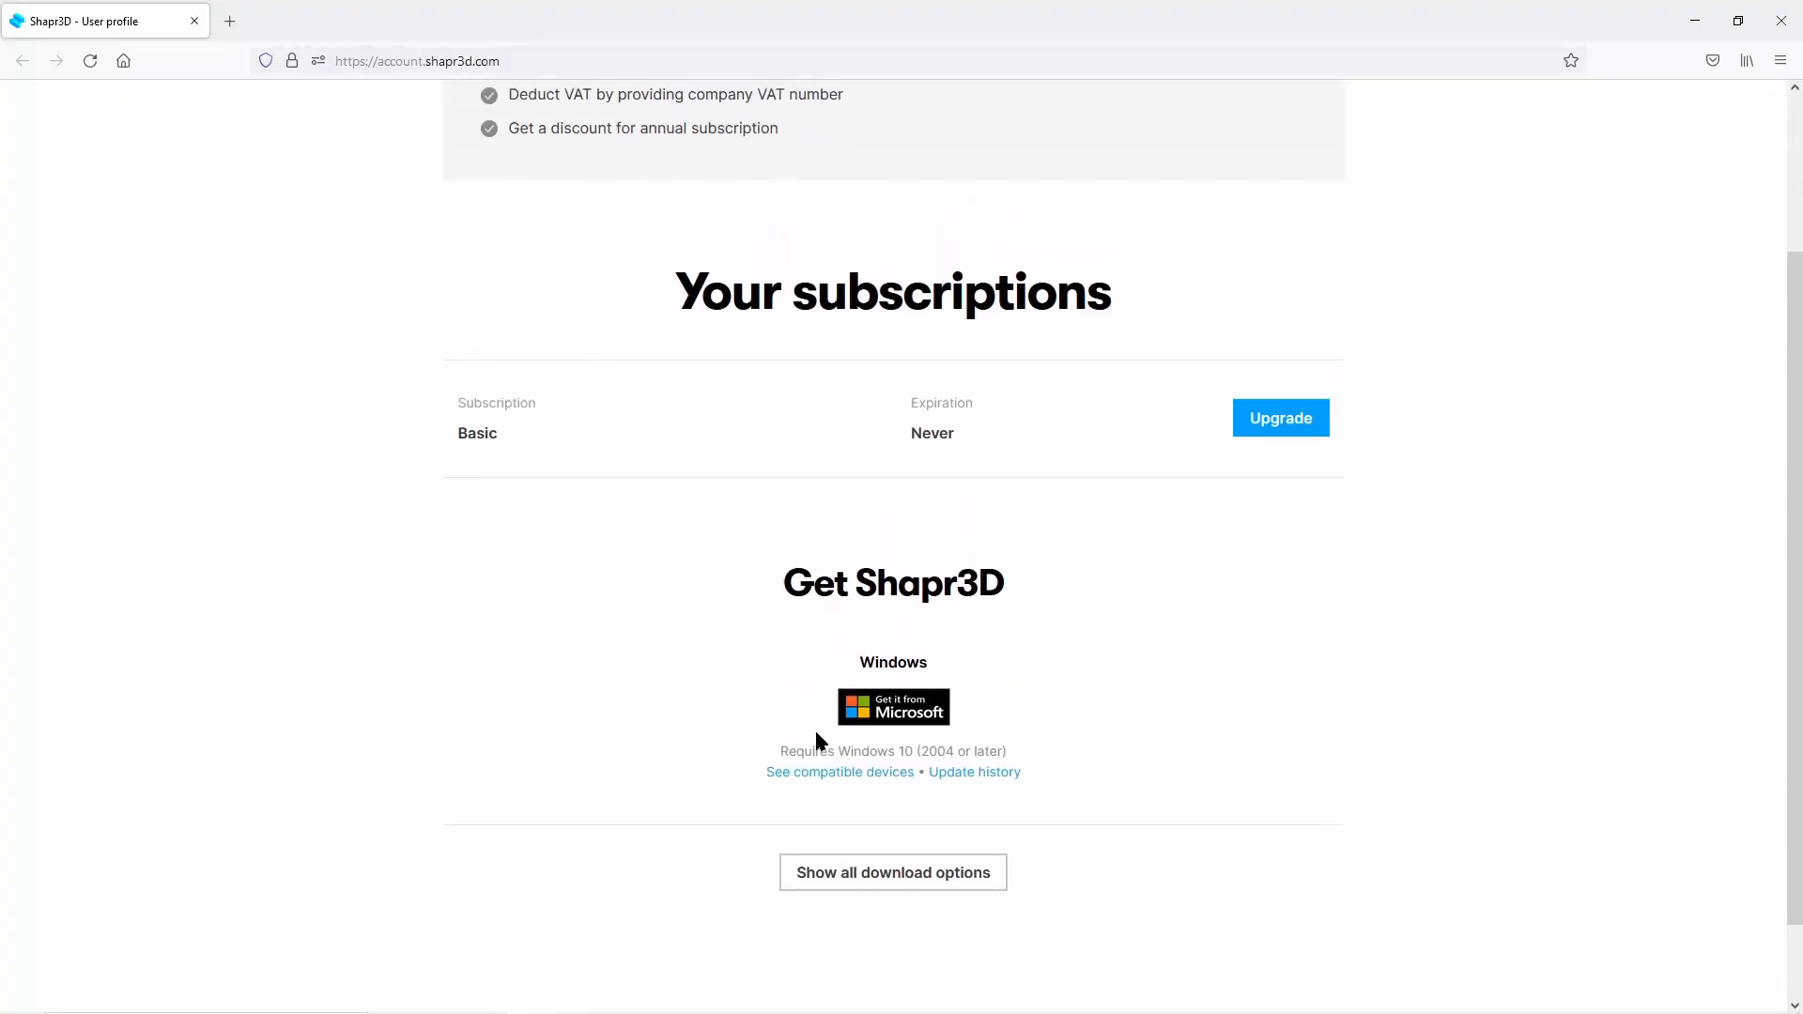
{"action": "left_click", "coordinate": [858, 877]}
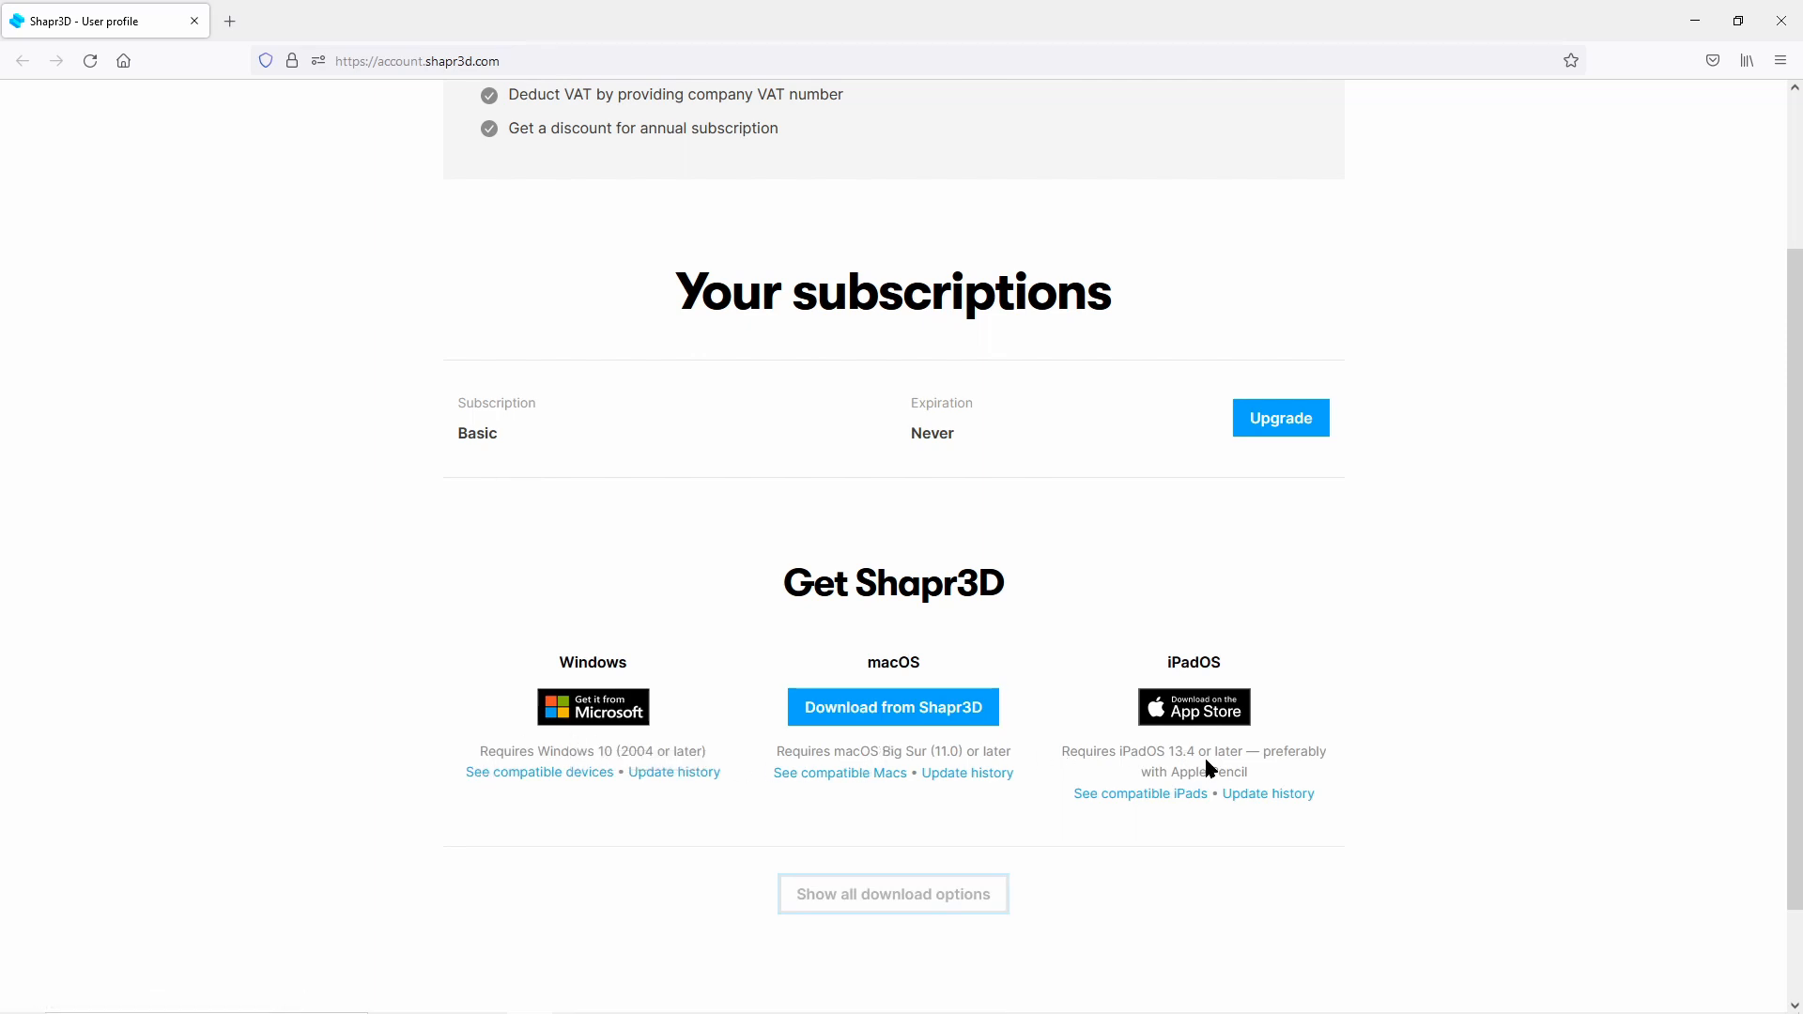
{"action": "left_click", "coordinate": [1269, 417]}
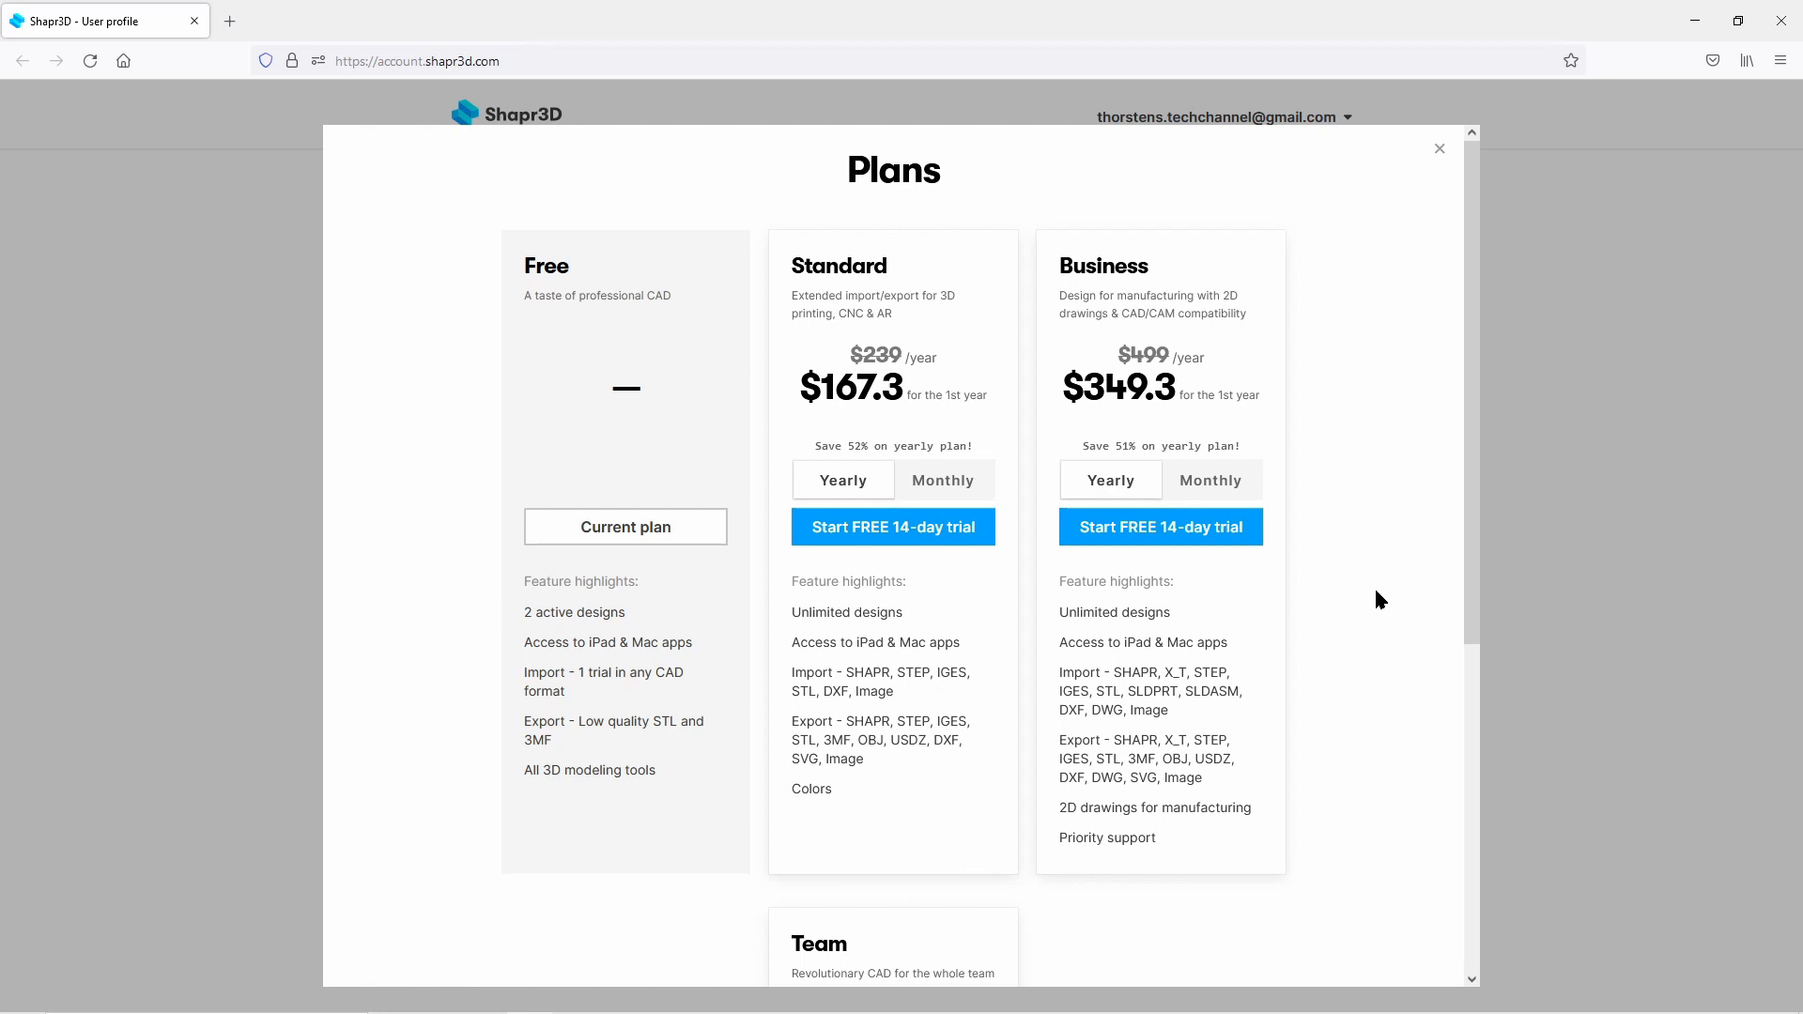
Compare the Standard plan's monthly and yearly prices, and highlight the Free plan's active designs limit and export quality entry
{"action": "left_click", "coordinate": [951, 486]}
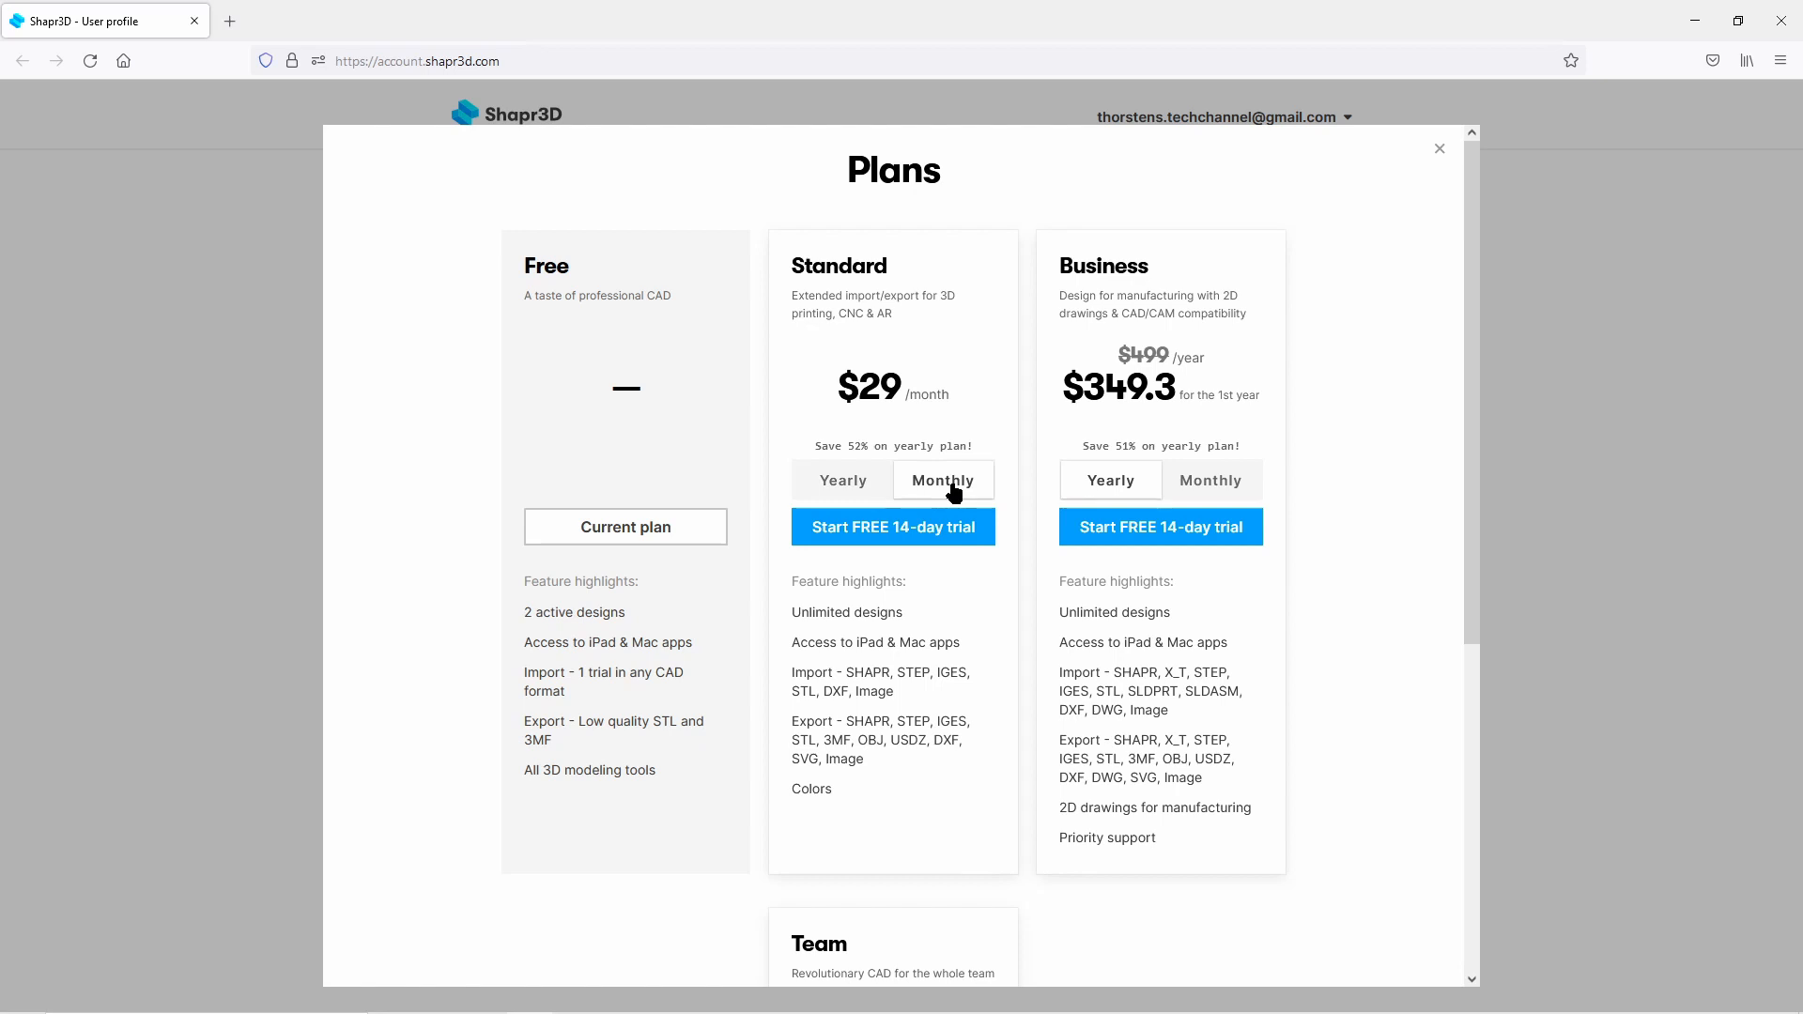
{"action": "left_click", "coordinate": [847, 484]}
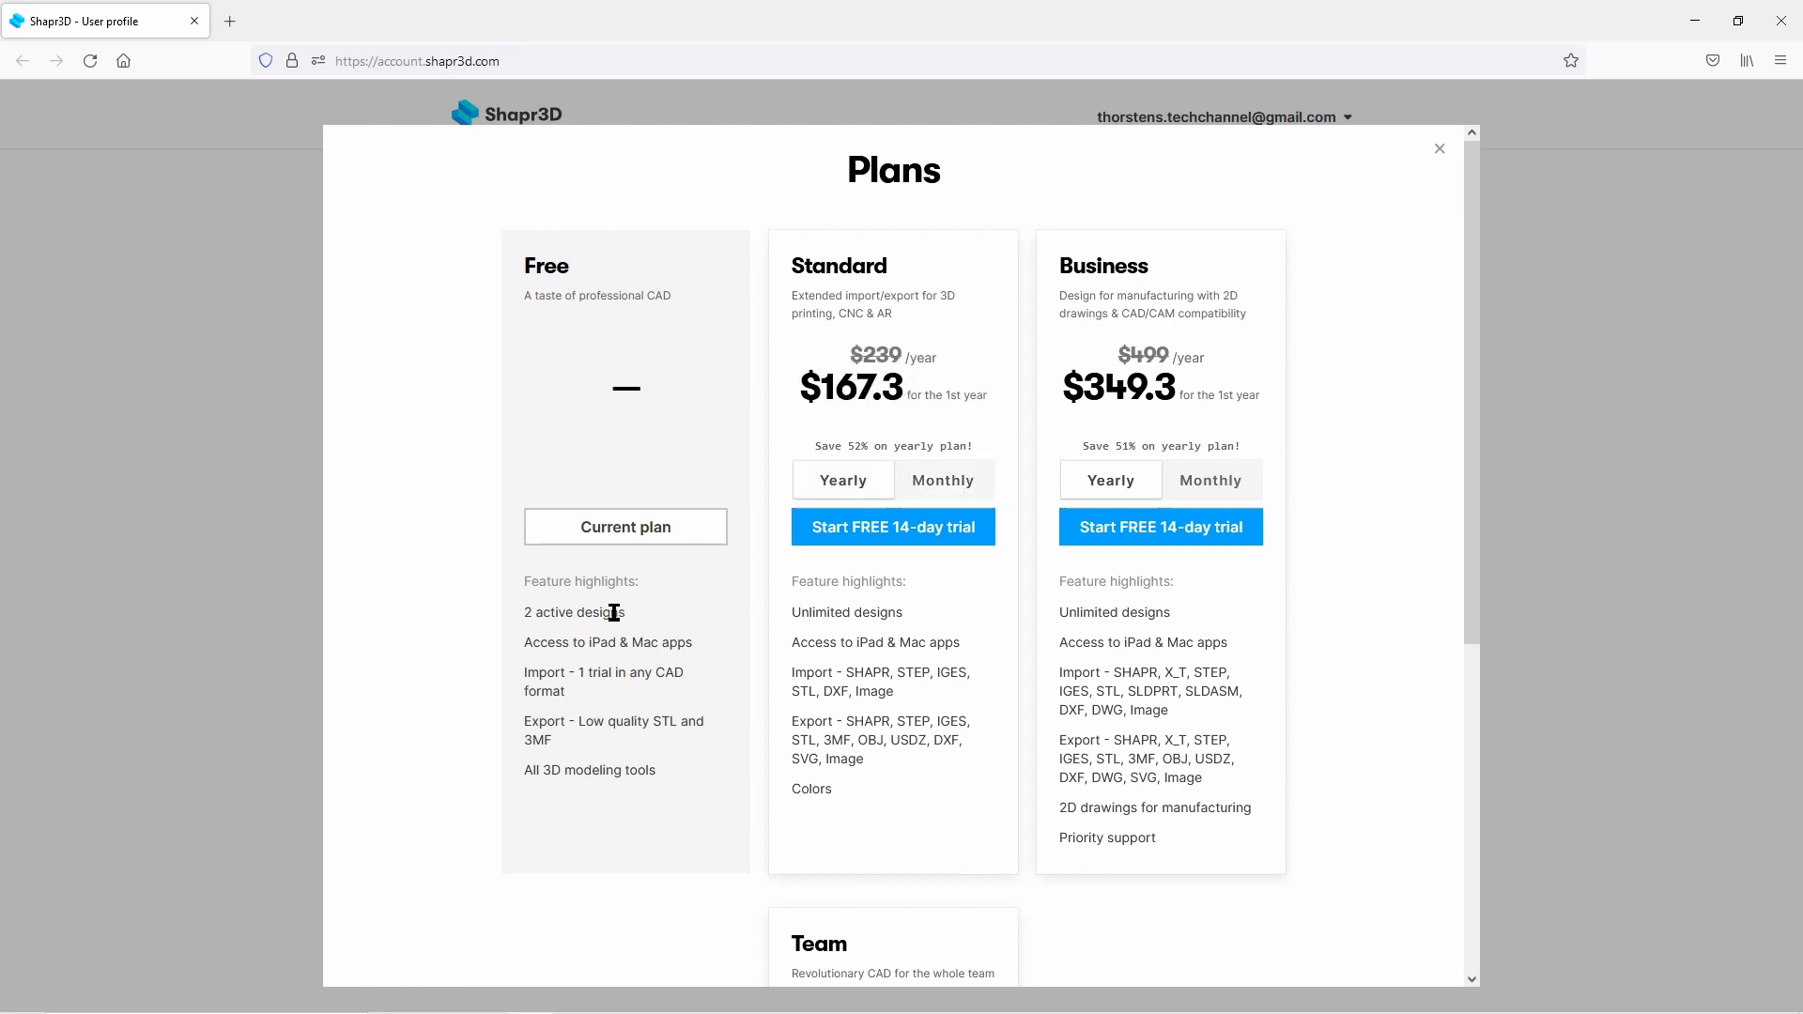
{"action": "left_click_drag", "start_coordinate": [638, 610], "coordinate": [516, 613]}
{"action": "left_click_drag", "start_coordinate": [606, 721], "coordinate": [492, 728]}
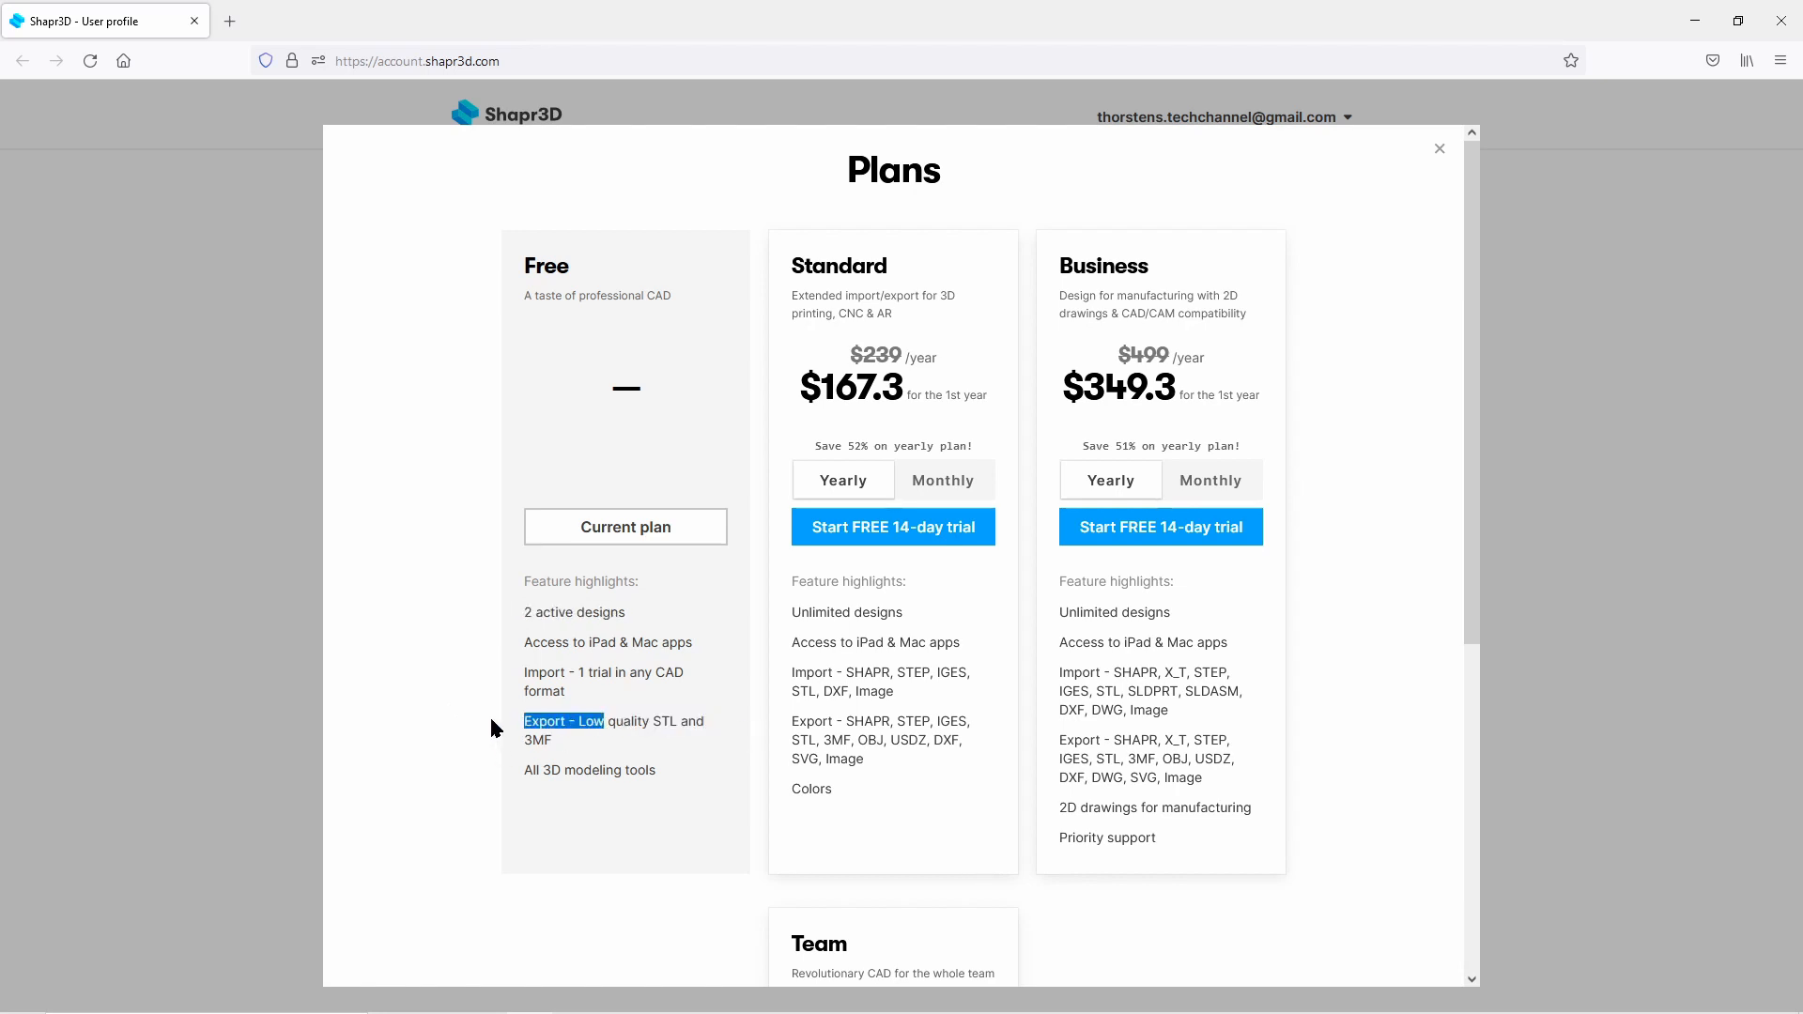